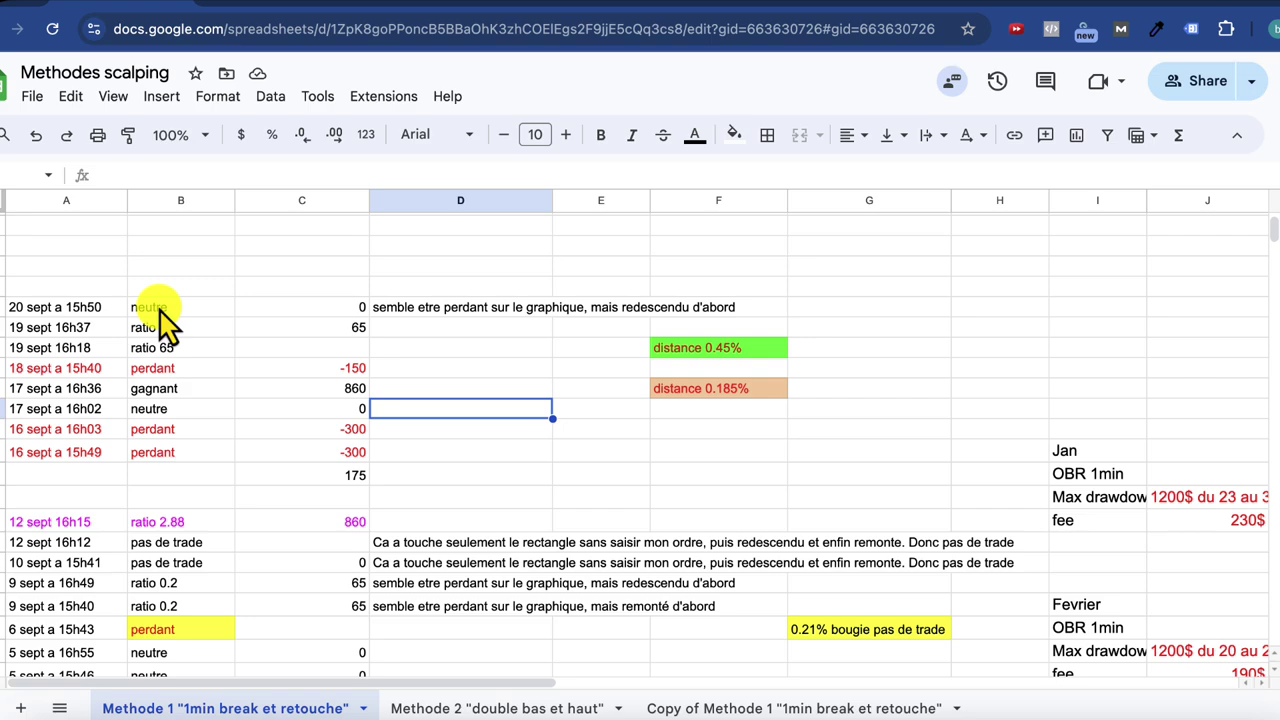
- Review the results of the 16 to 18 sept trades one by one on the Methode 1 sheet
click(360, 452)
click(358, 430)
key(Delete)
click(343, 410)
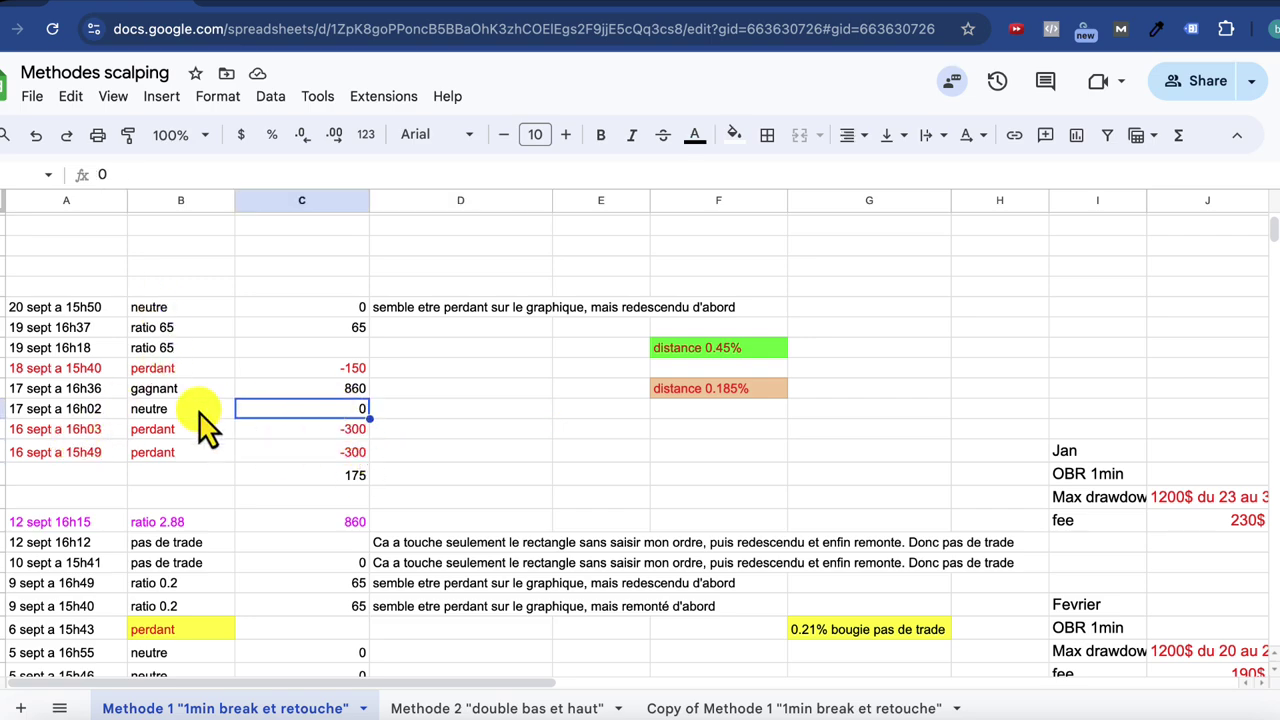
click(340, 393)
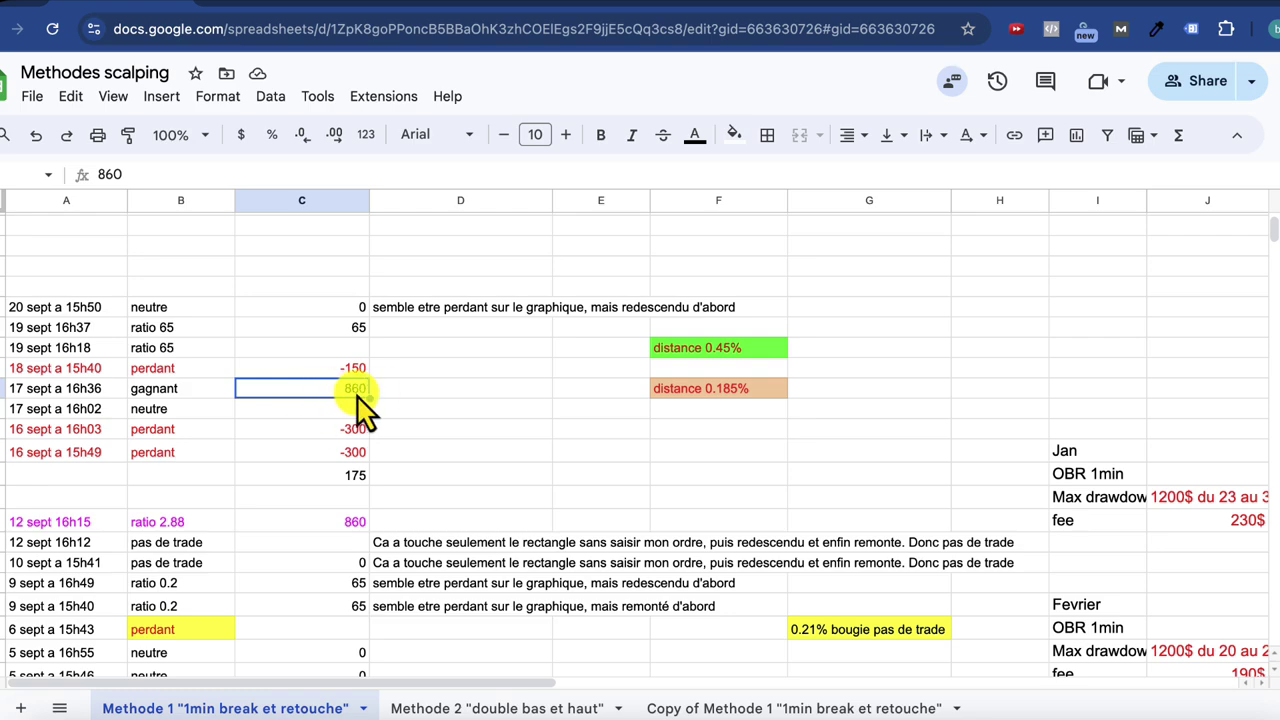
click(340, 369)
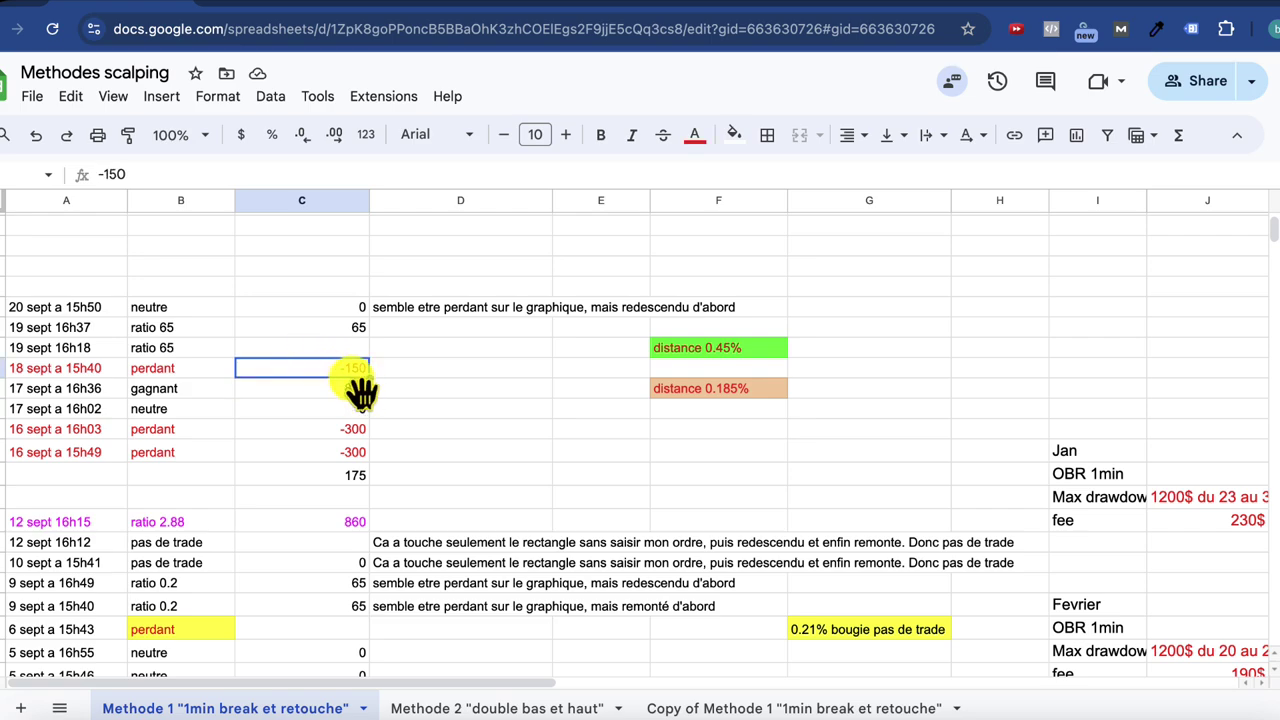
- Set the result of the 17 sept a 16h36 trade to -300
click(352, 389)
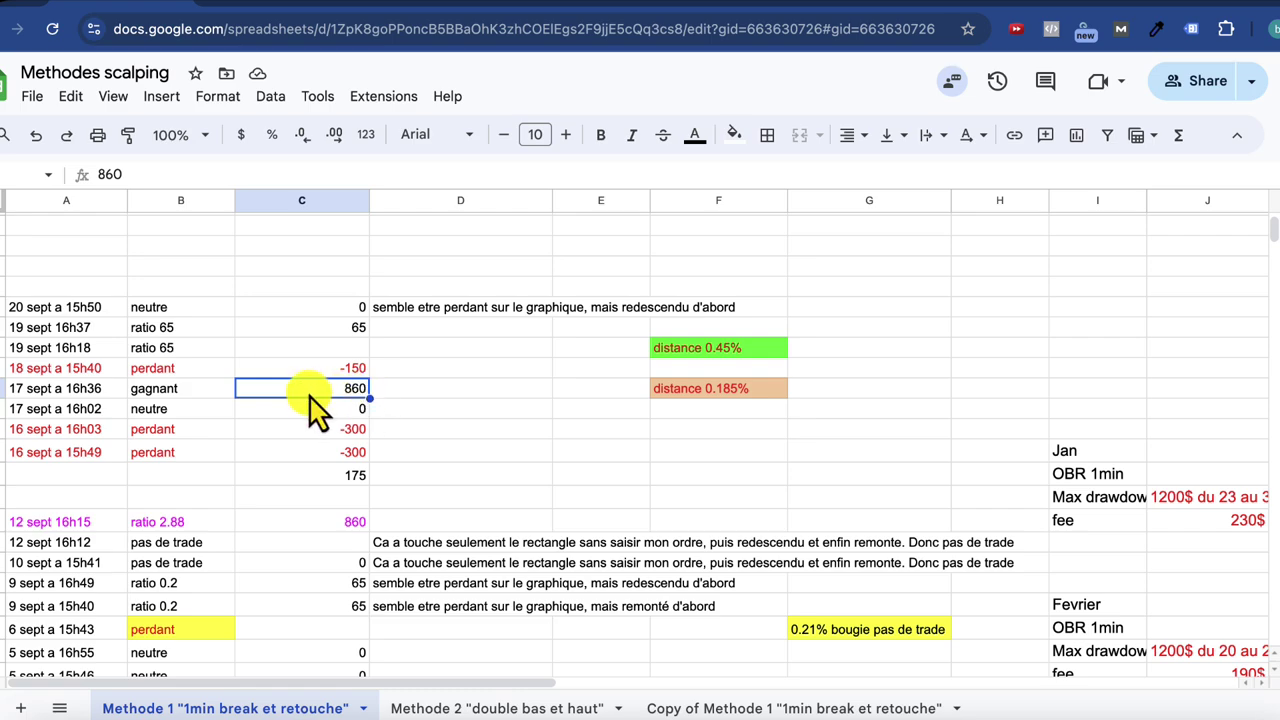
text(3)
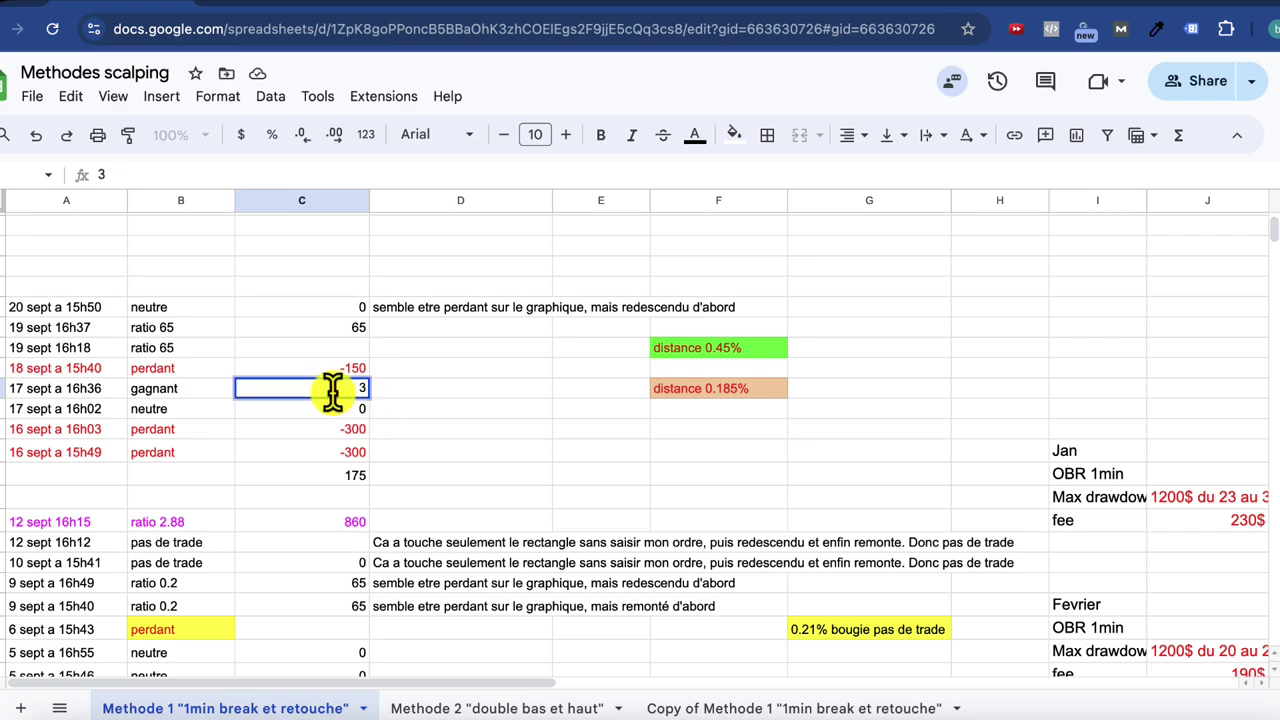
text(00)
key(Return)
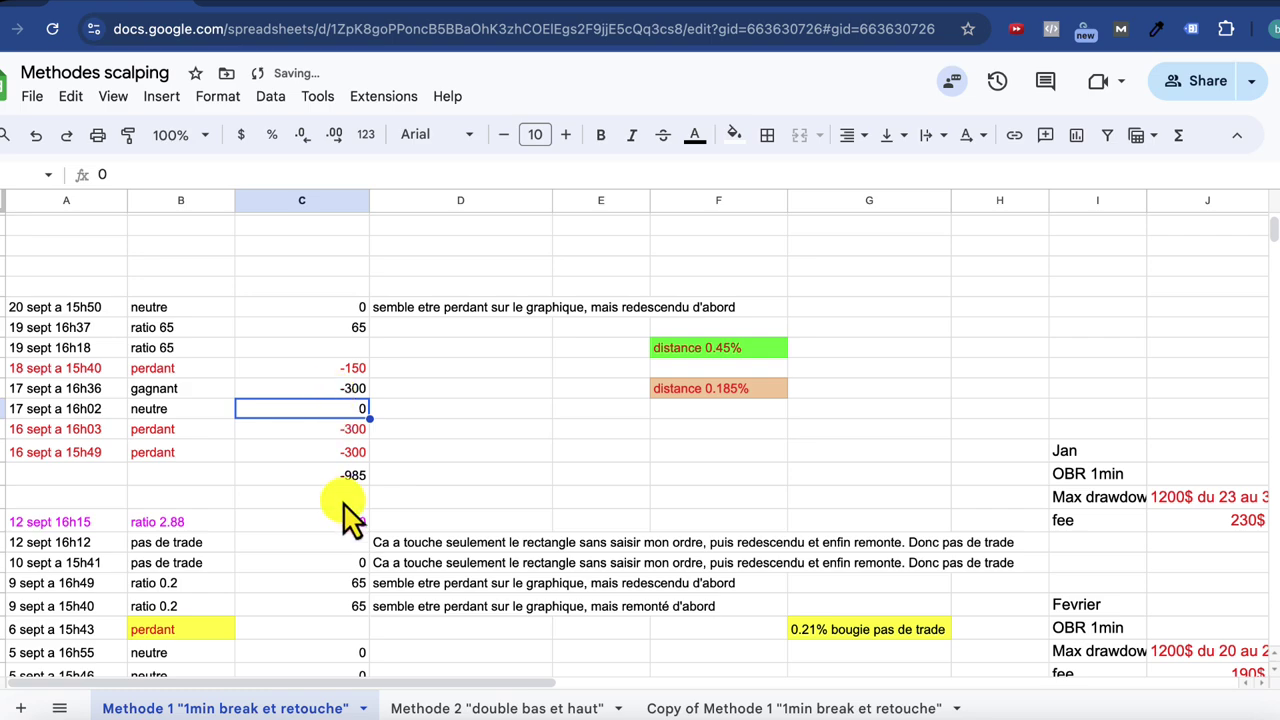
- Restore the result of the 17 sept a 16h36 trade to 860
click(345, 393)
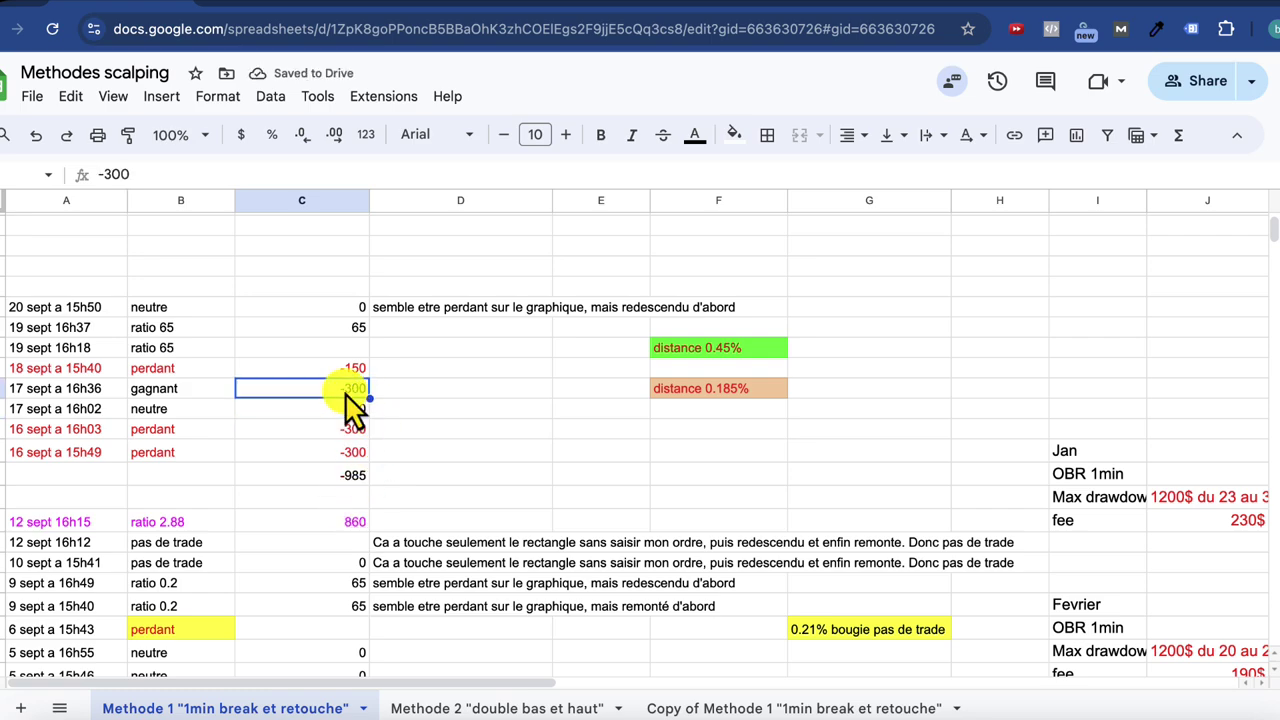
text(860)
key(Return)
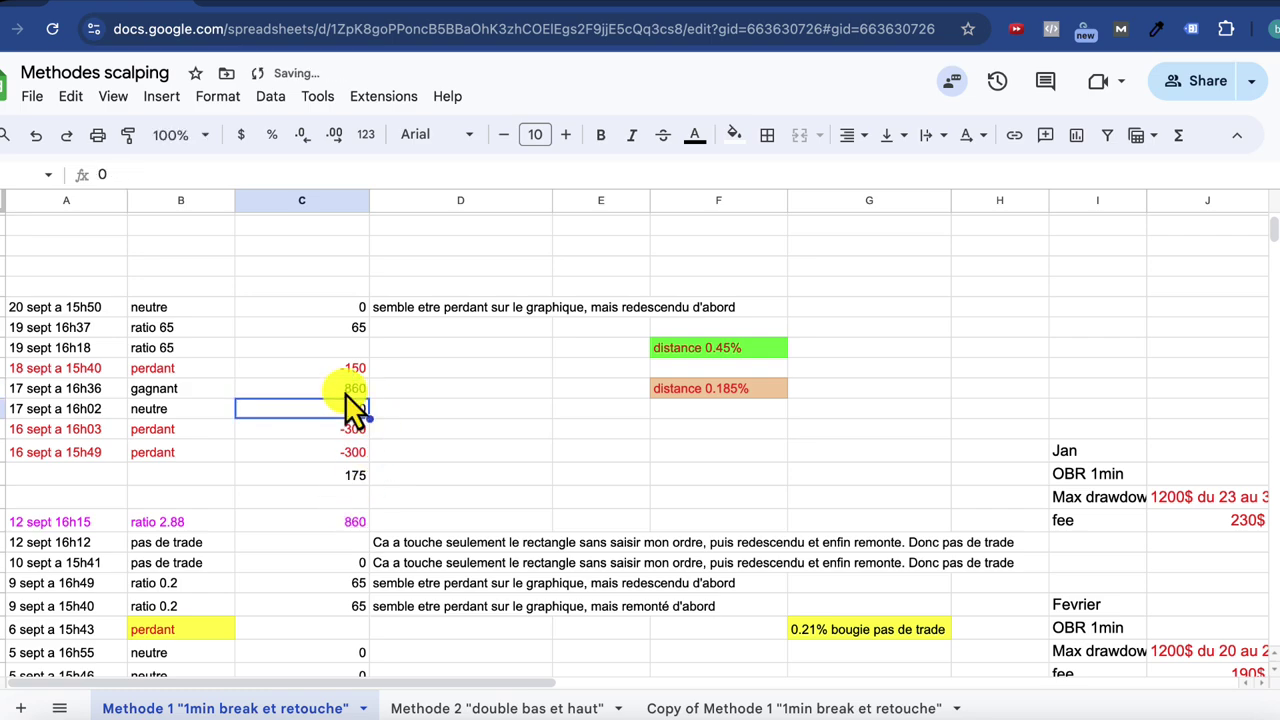
- Review the 18 to 20 sept trade entries and the week's sum on the Methode 1 sheet
click(345, 374)
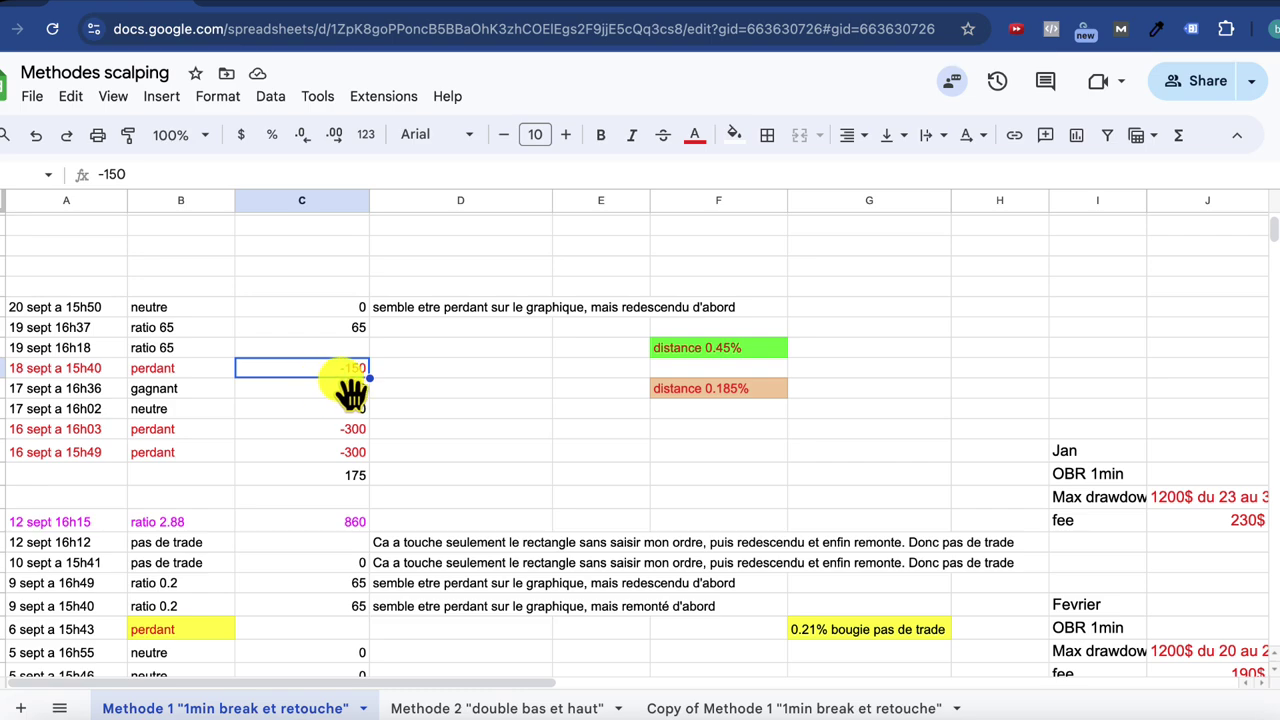
click(95, 350)
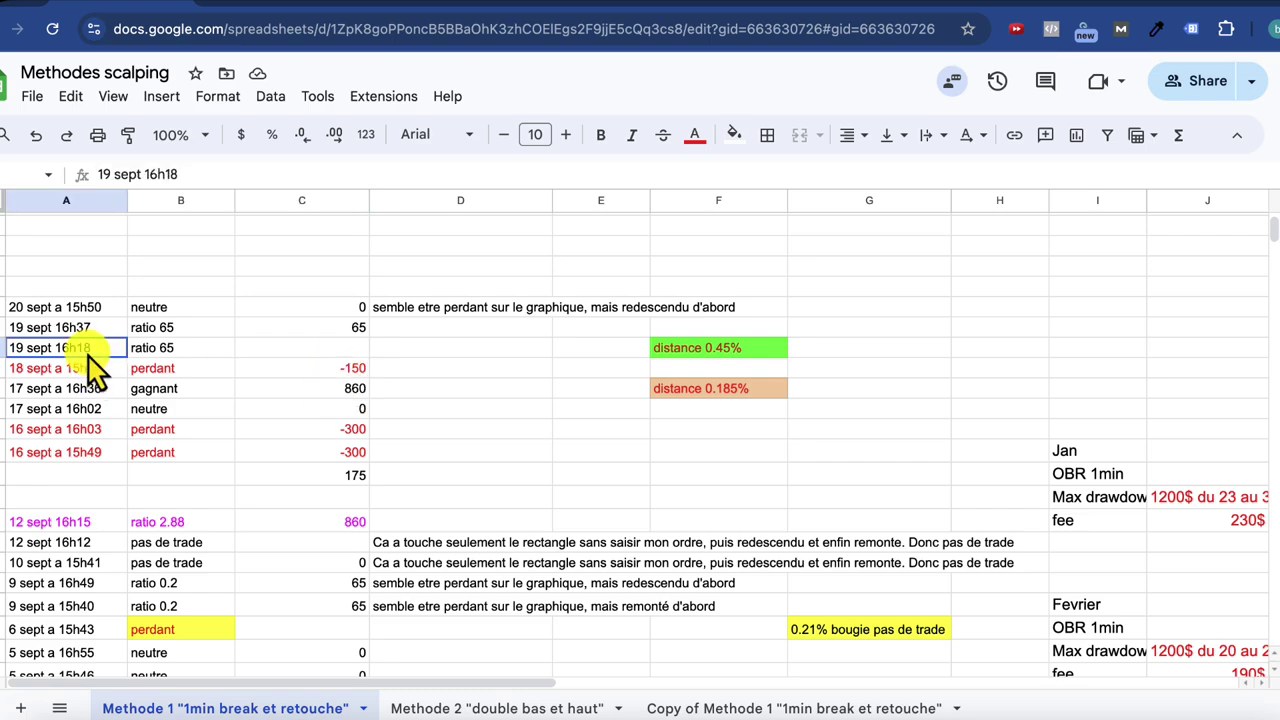
click(320, 347)
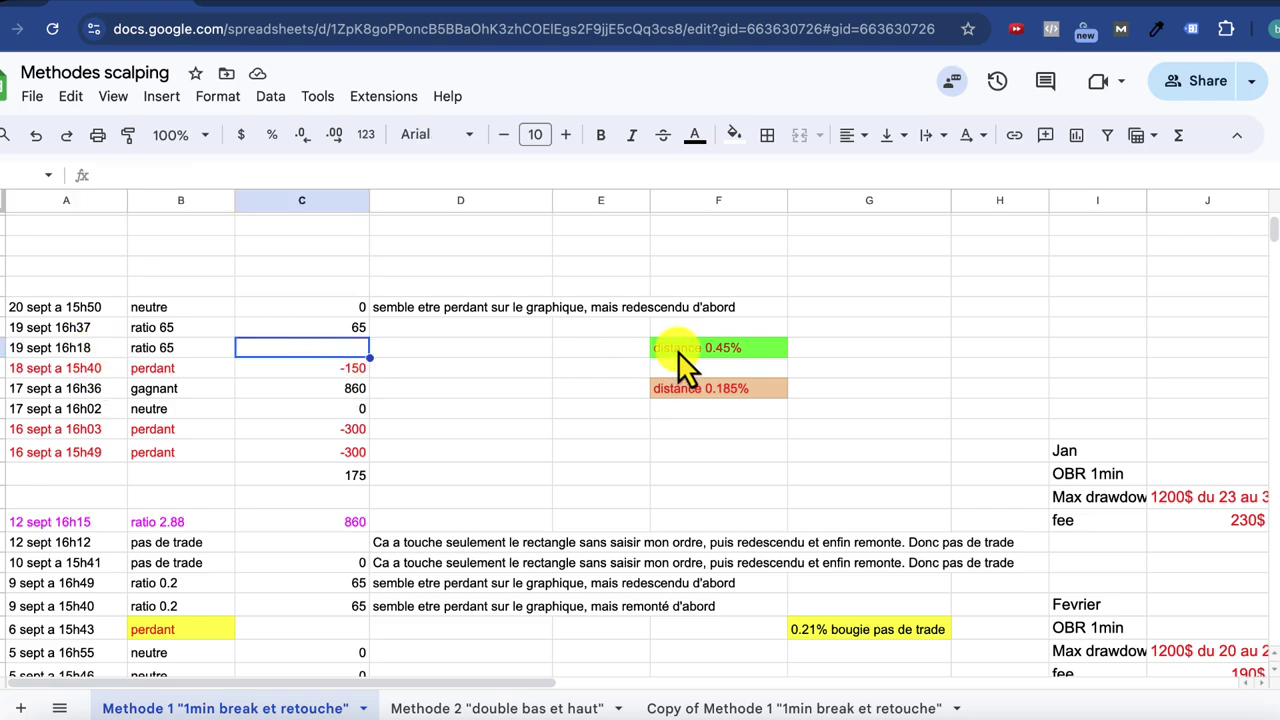
click(335, 327)
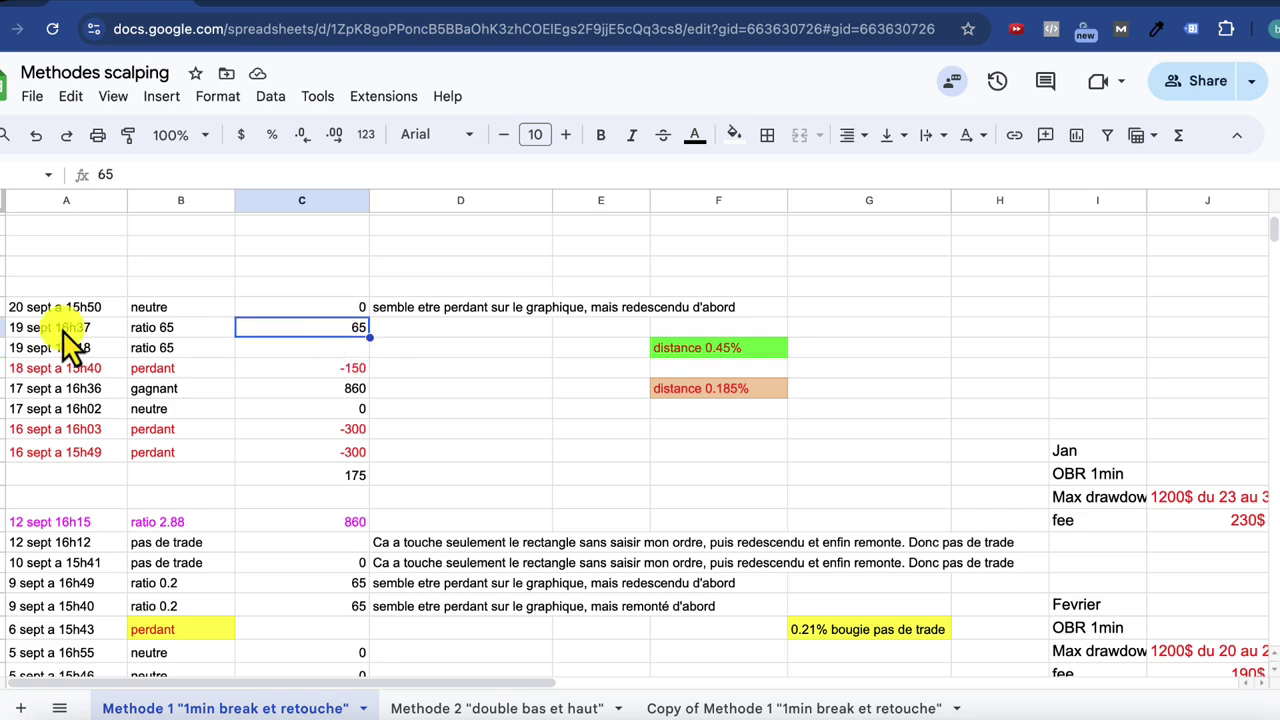
click(333, 306)
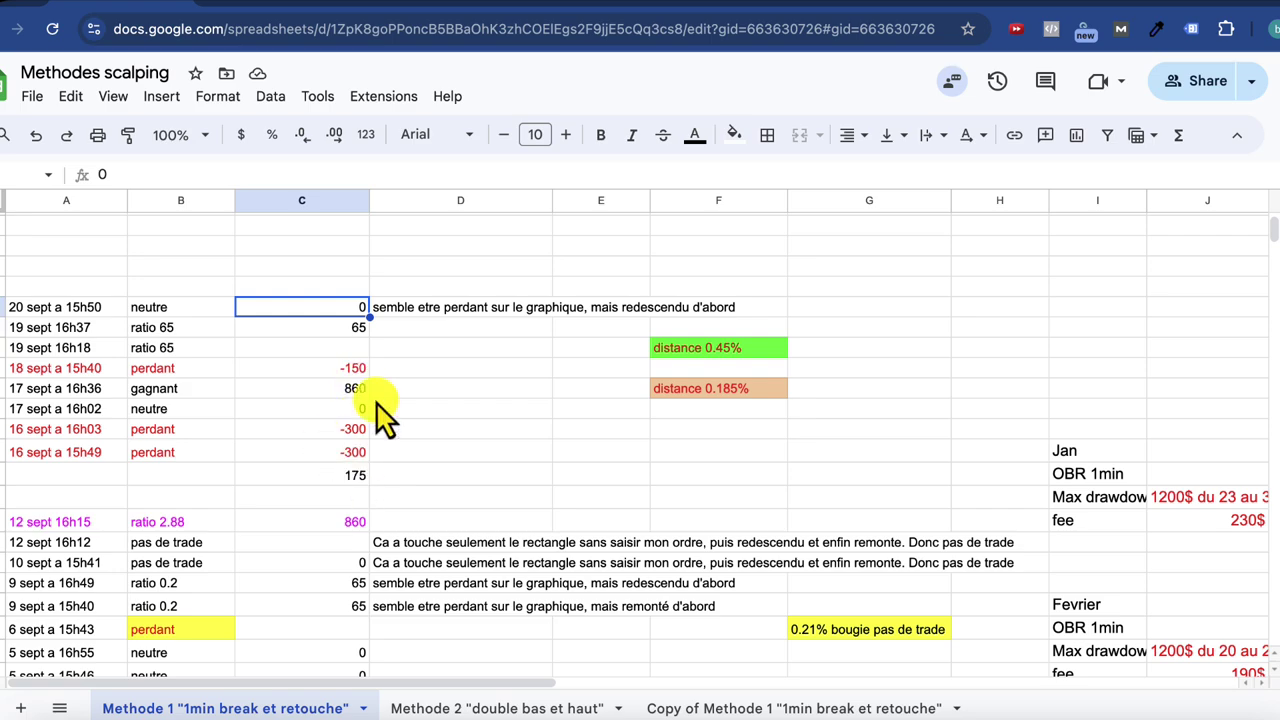
click(354, 476)
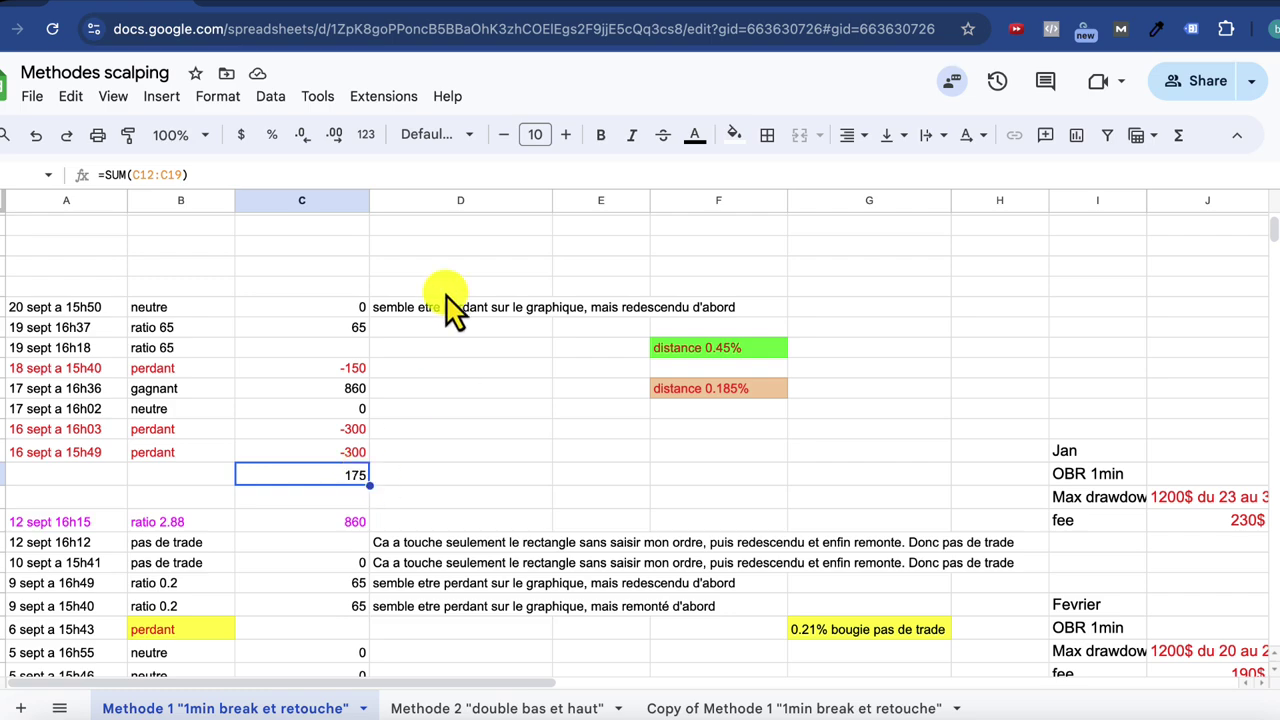
- Open the Methode 2 "double bas et haut" sheet and review its three 16 sept trade entries
click(470, 706)
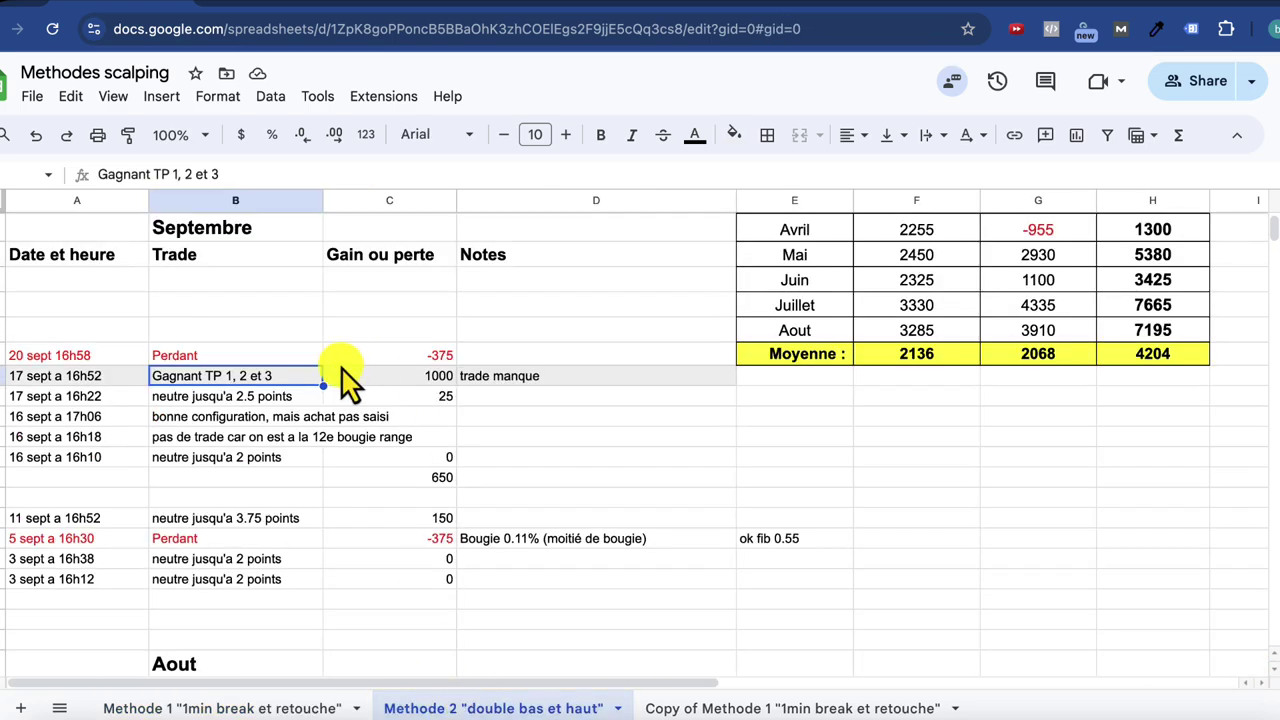
click(104, 458)
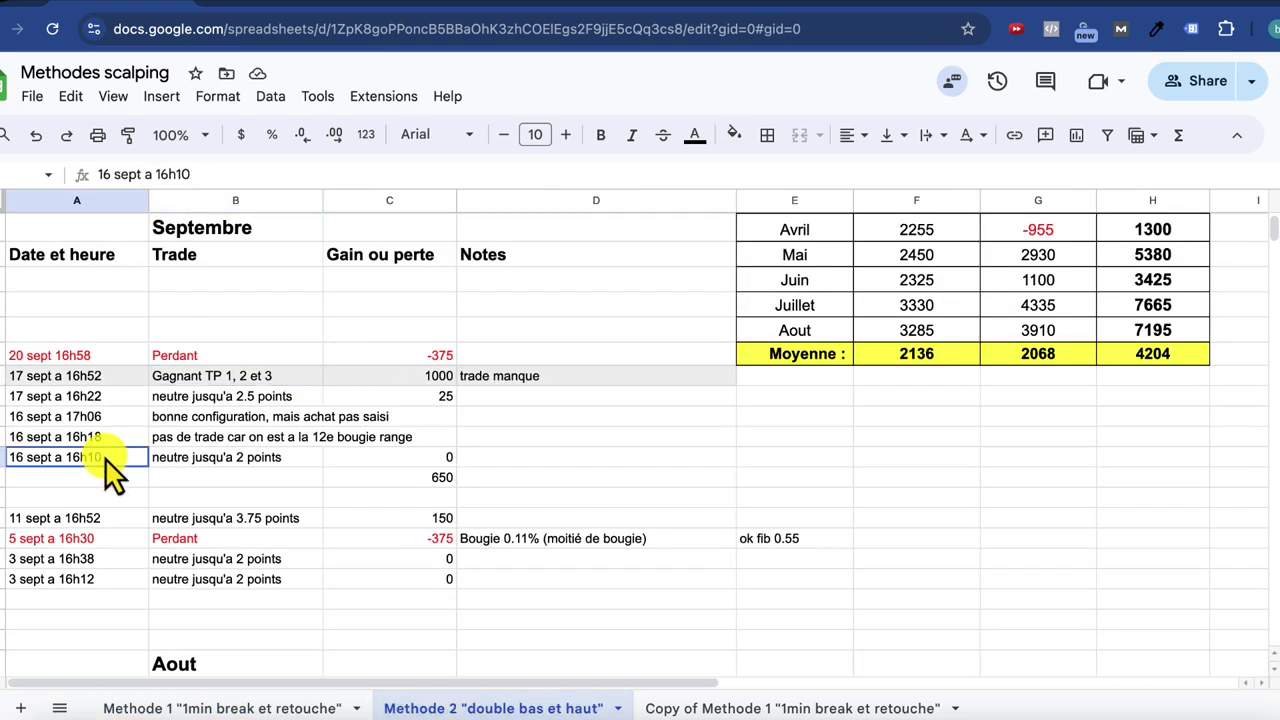
click(432, 461)
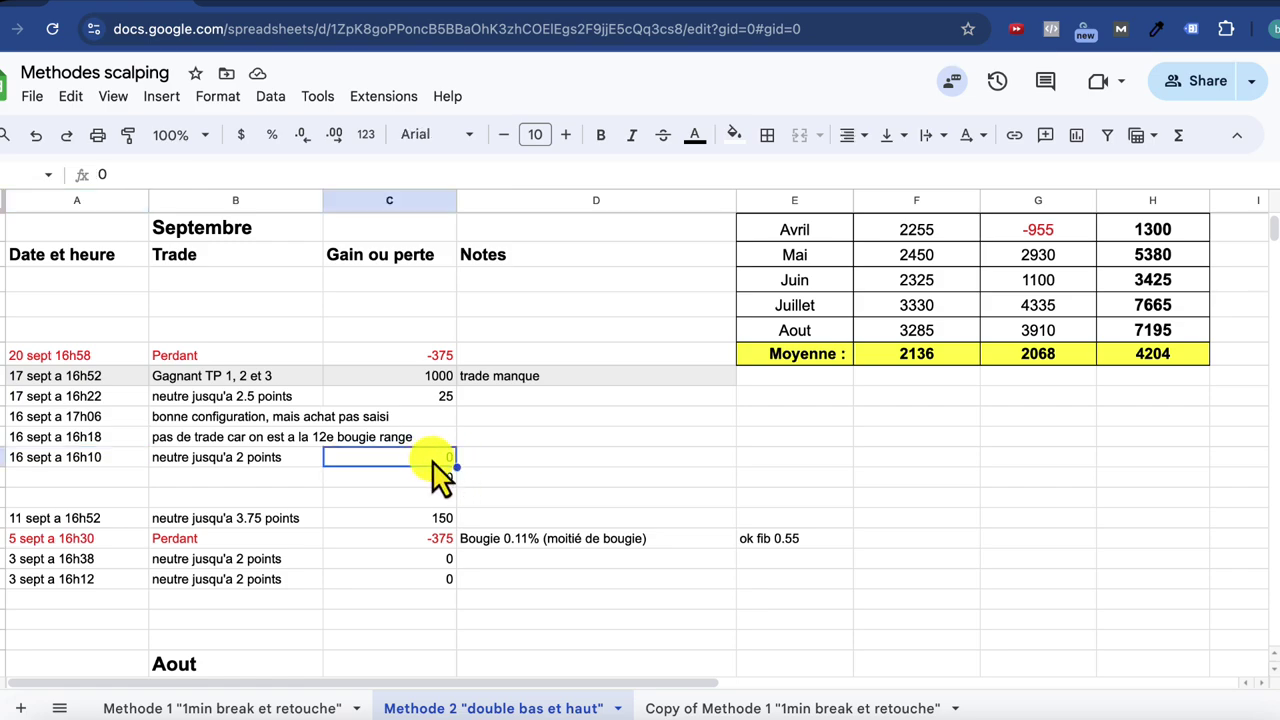
click(117, 441)
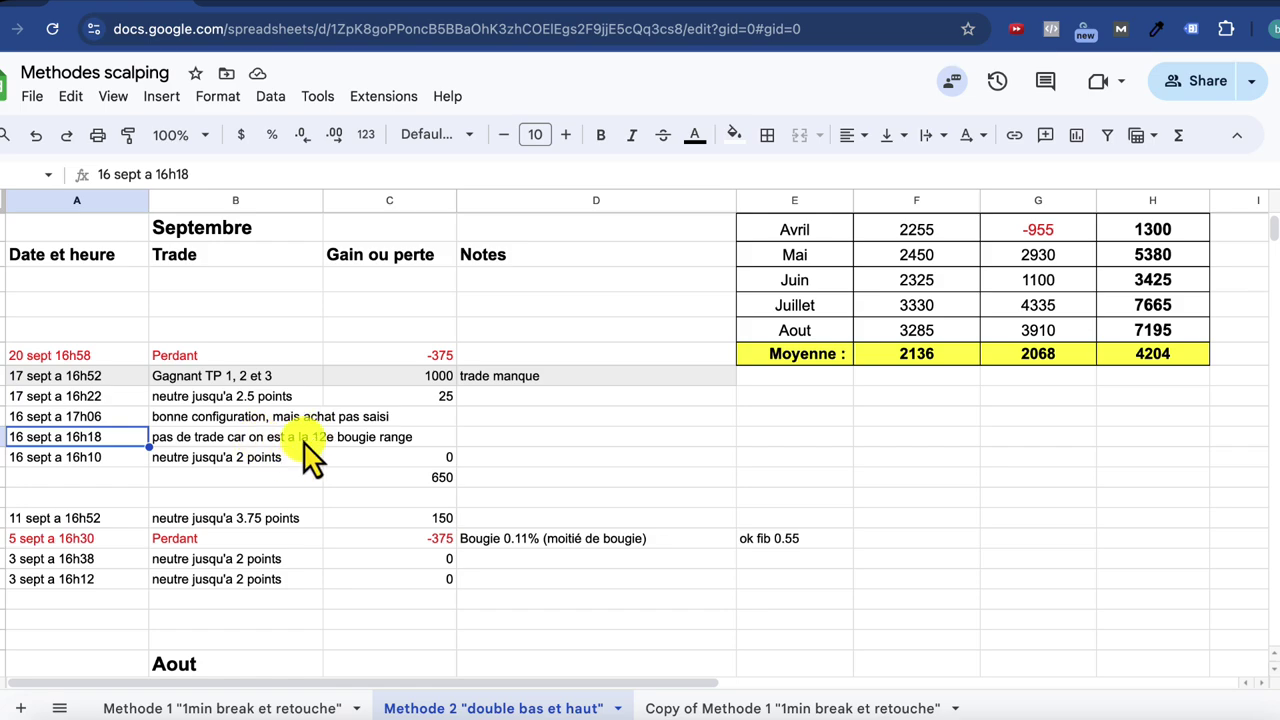
click(430, 440)
click(115, 418)
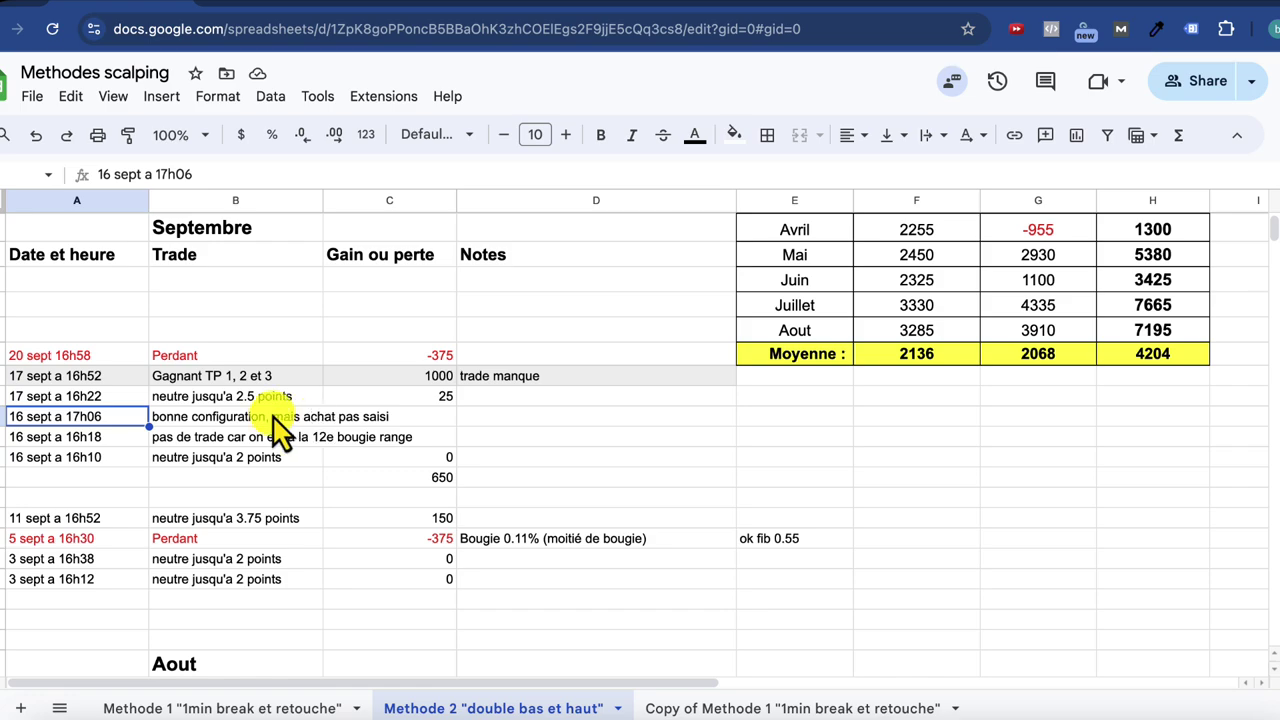
click(374, 420)
- Review the dates, notes and results of the 17 and 20 sept trades on the Methode 2 sheet
click(125, 400)
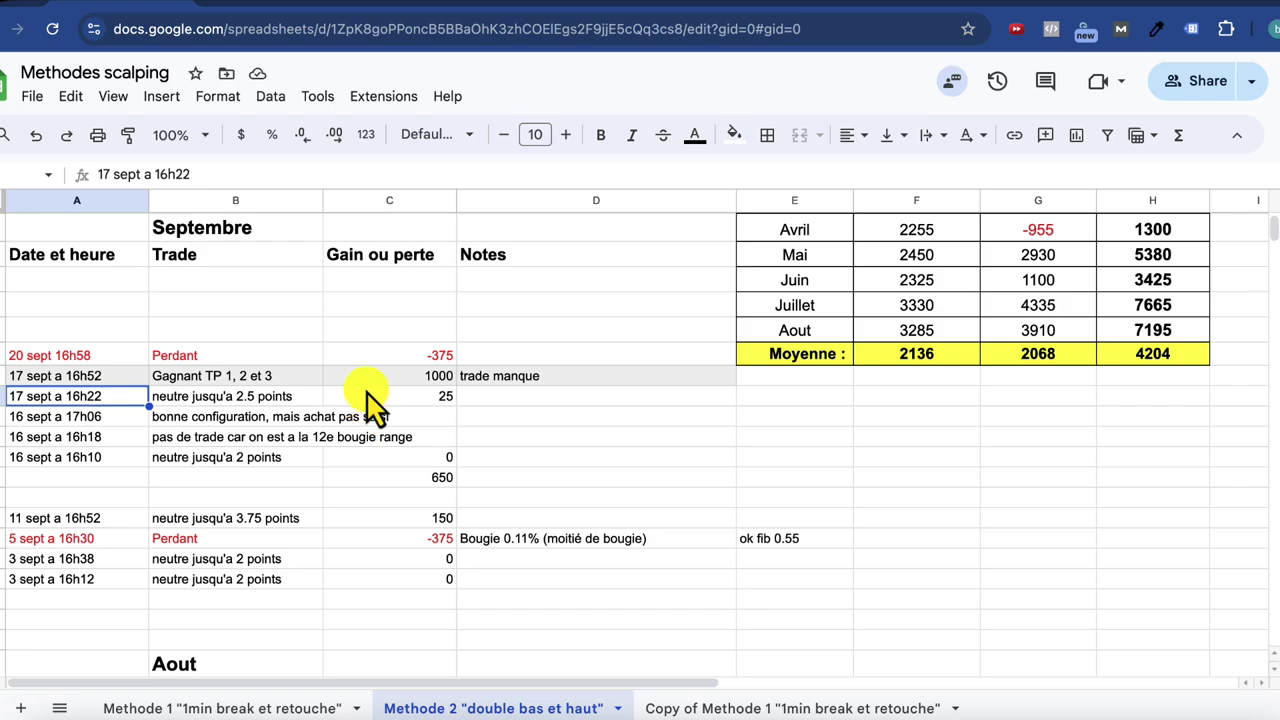
click(440, 398)
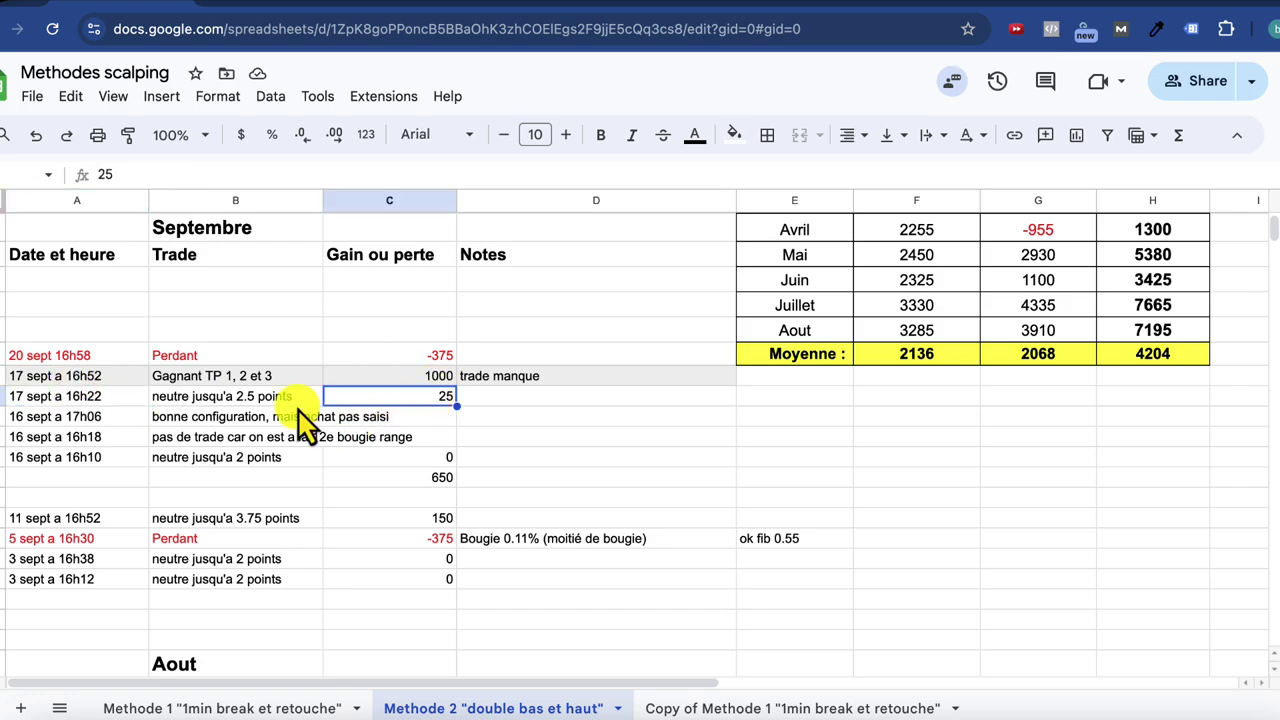
click(88, 398)
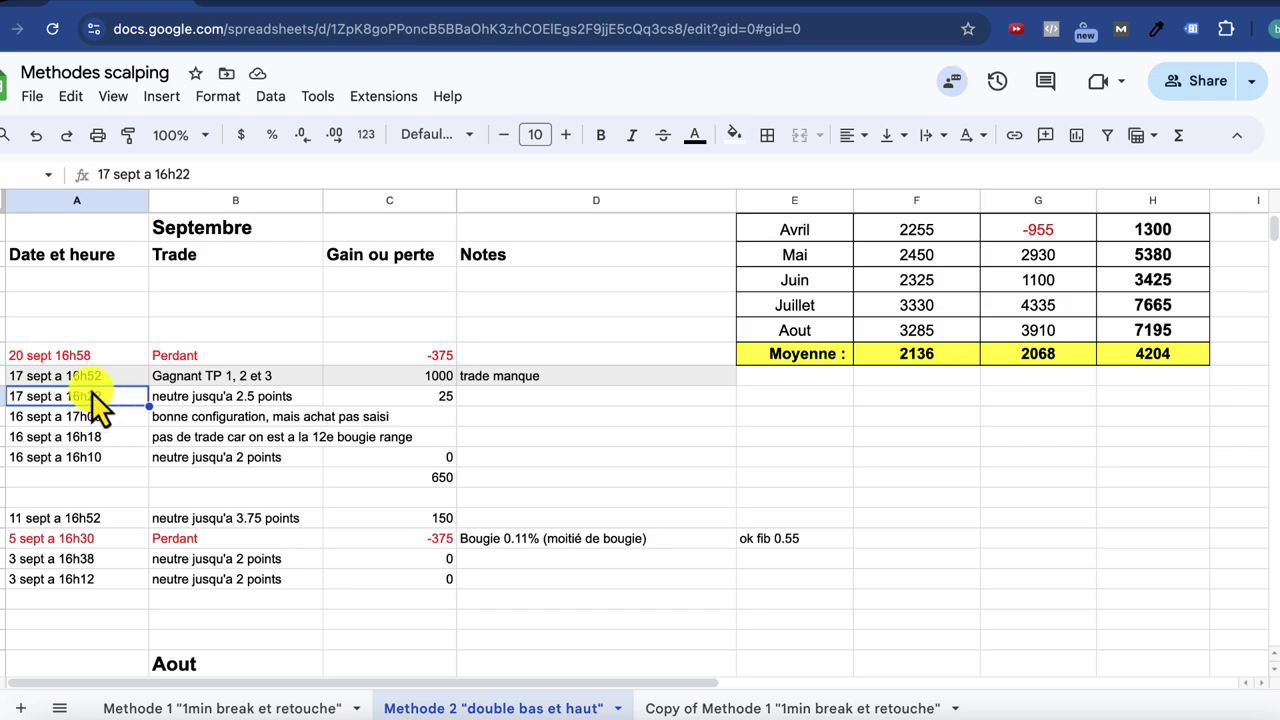
click(92, 378)
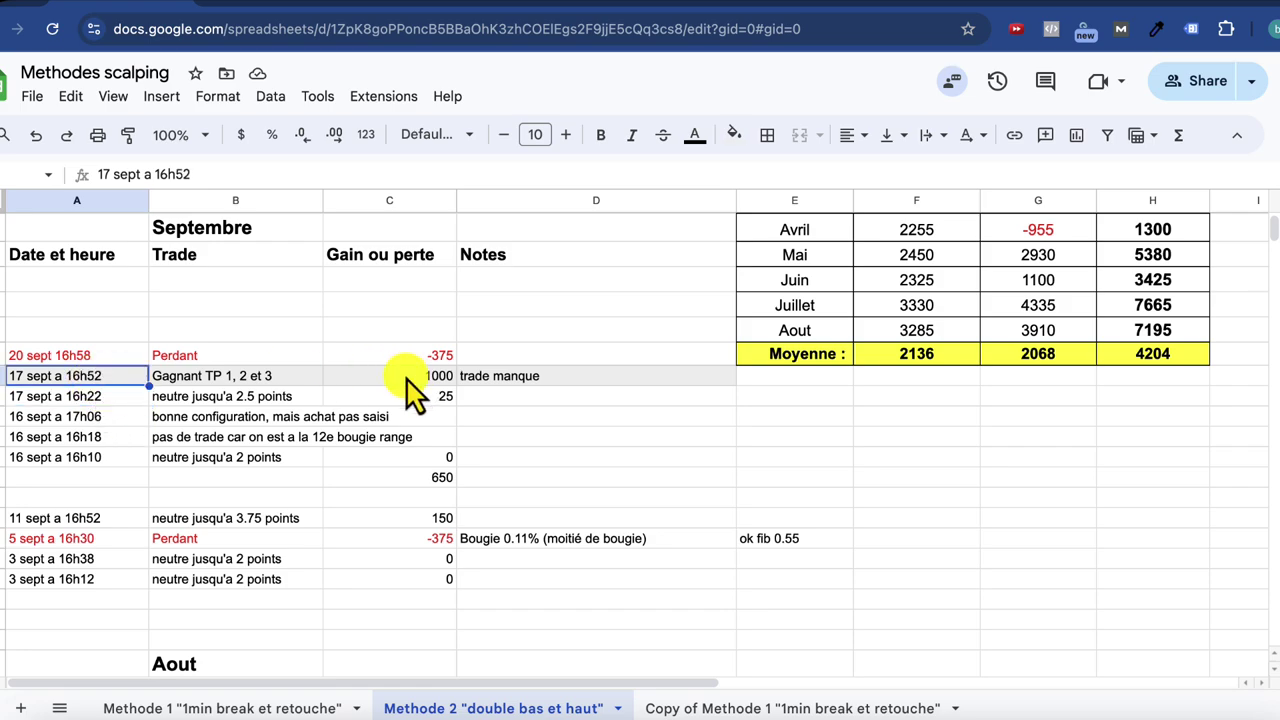
drag(500, 380, 182, 377)
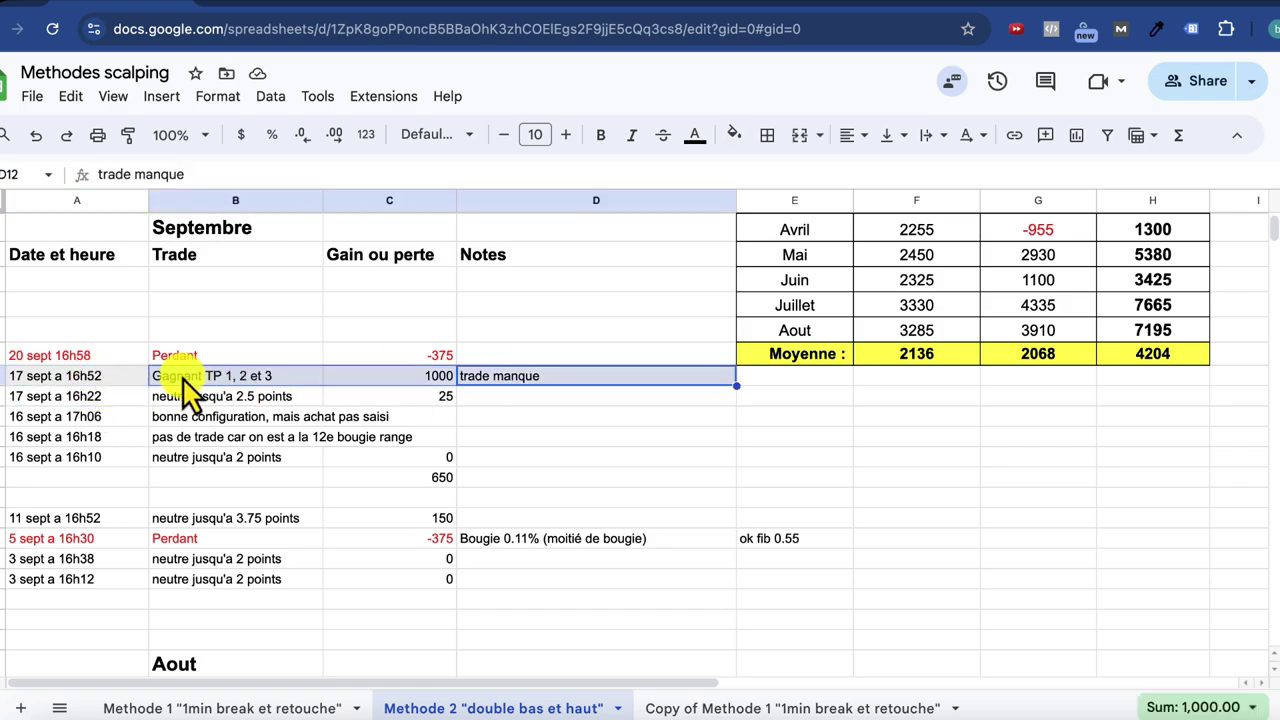
click(422, 380)
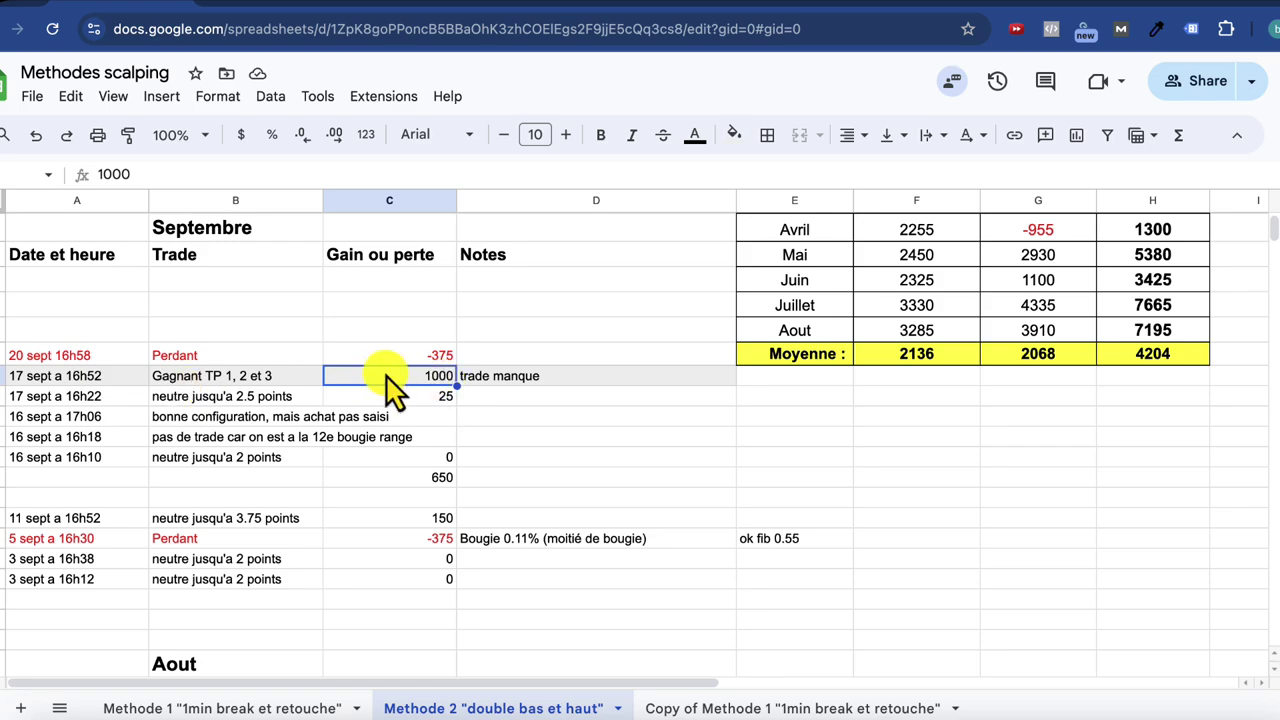
click(135, 355)
click(397, 358)
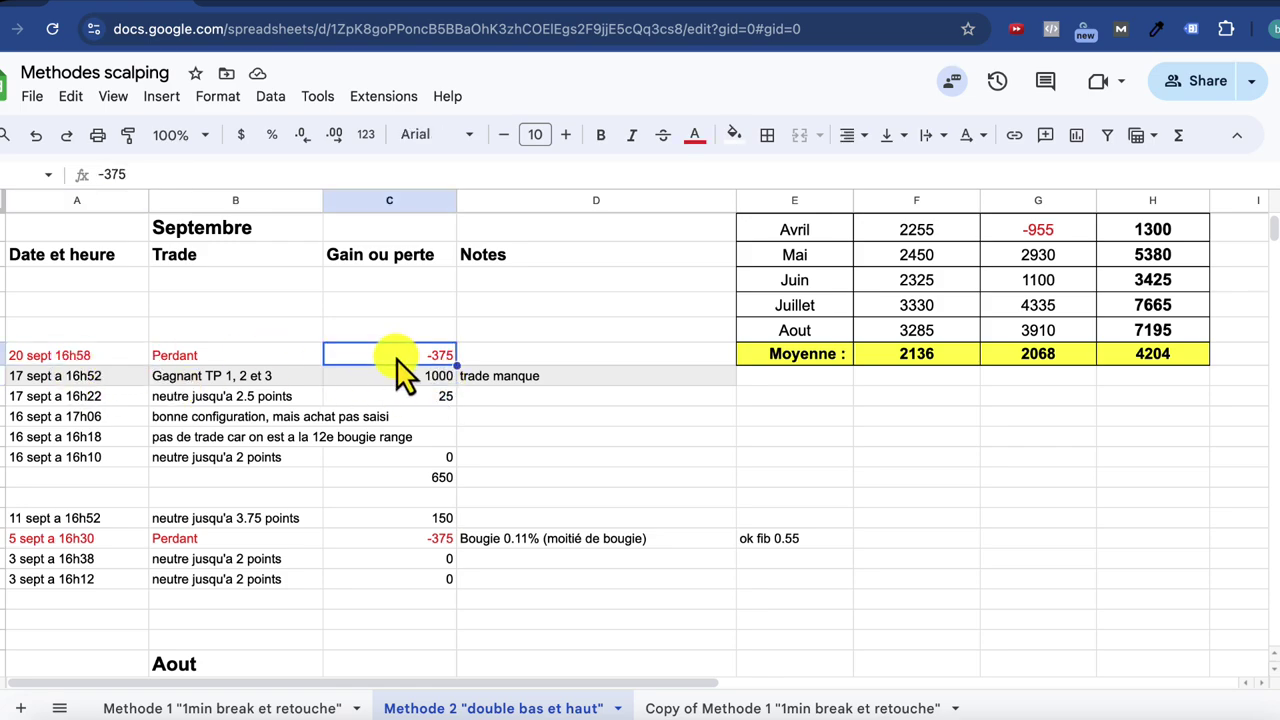
- Try a result of 0 for the 17 sept a 16h52 trade, and undo that change
click(189, 378)
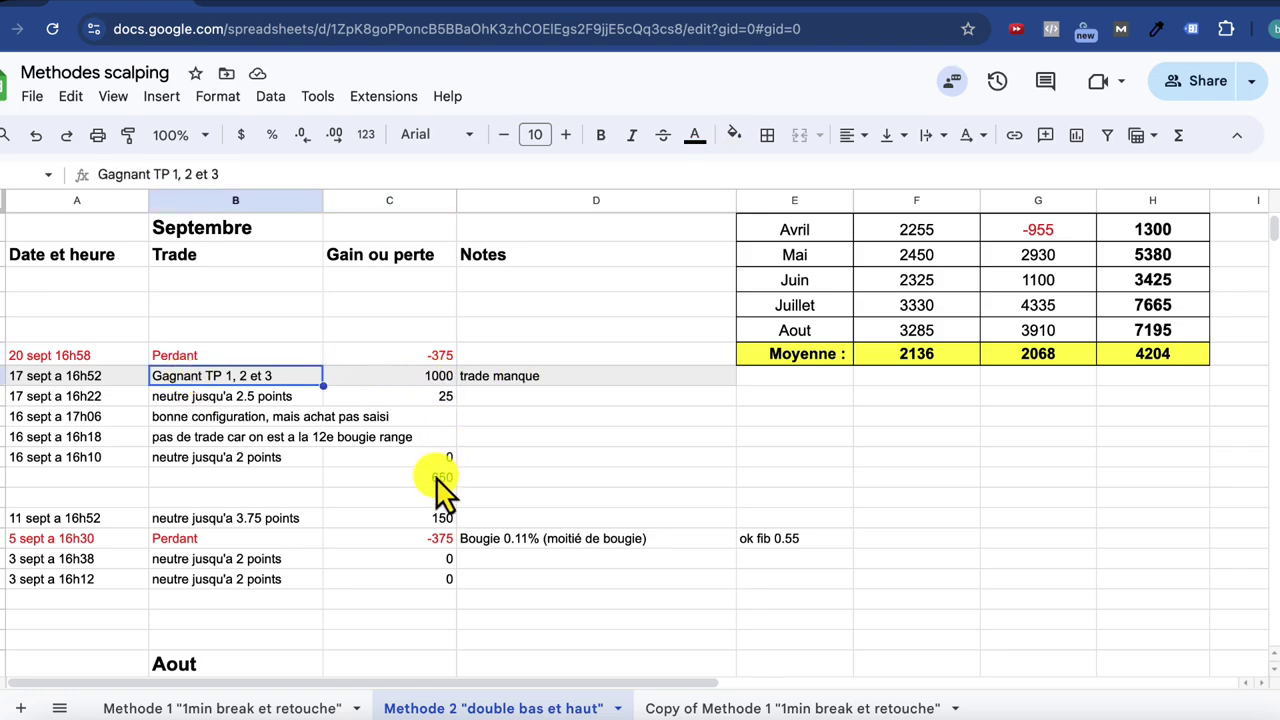
click(433, 380)
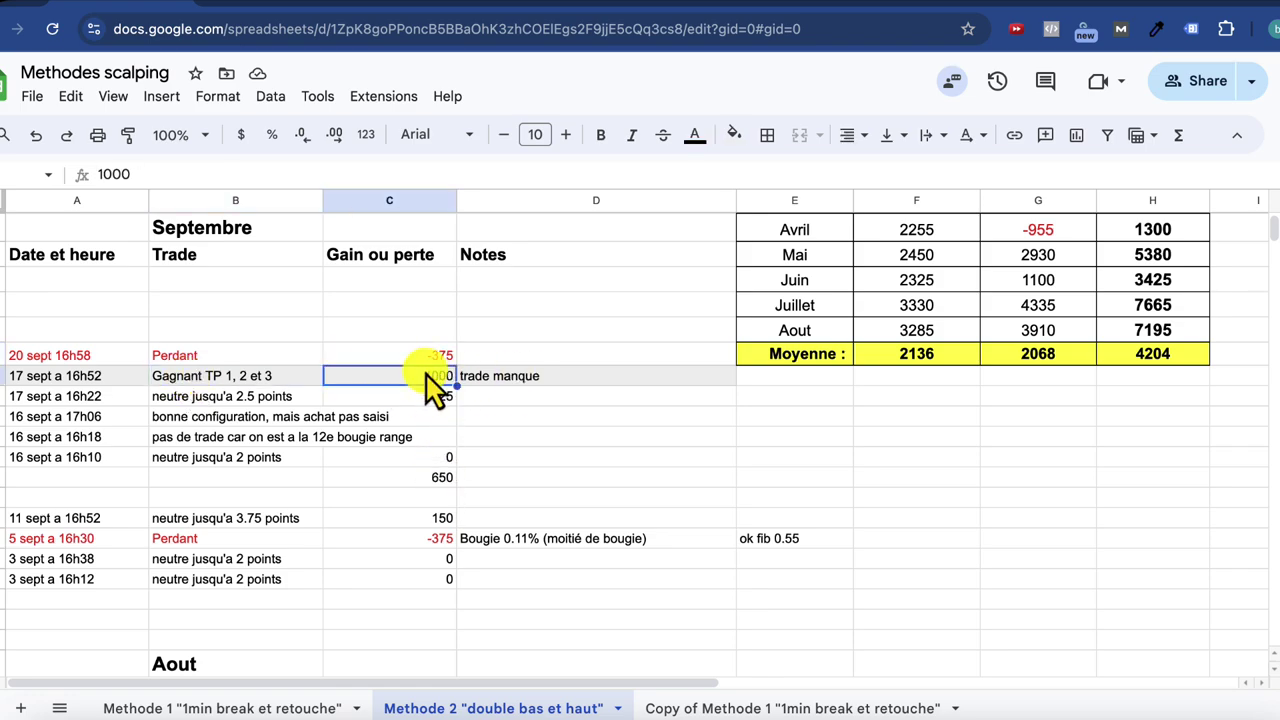
text(0)
key(Return)
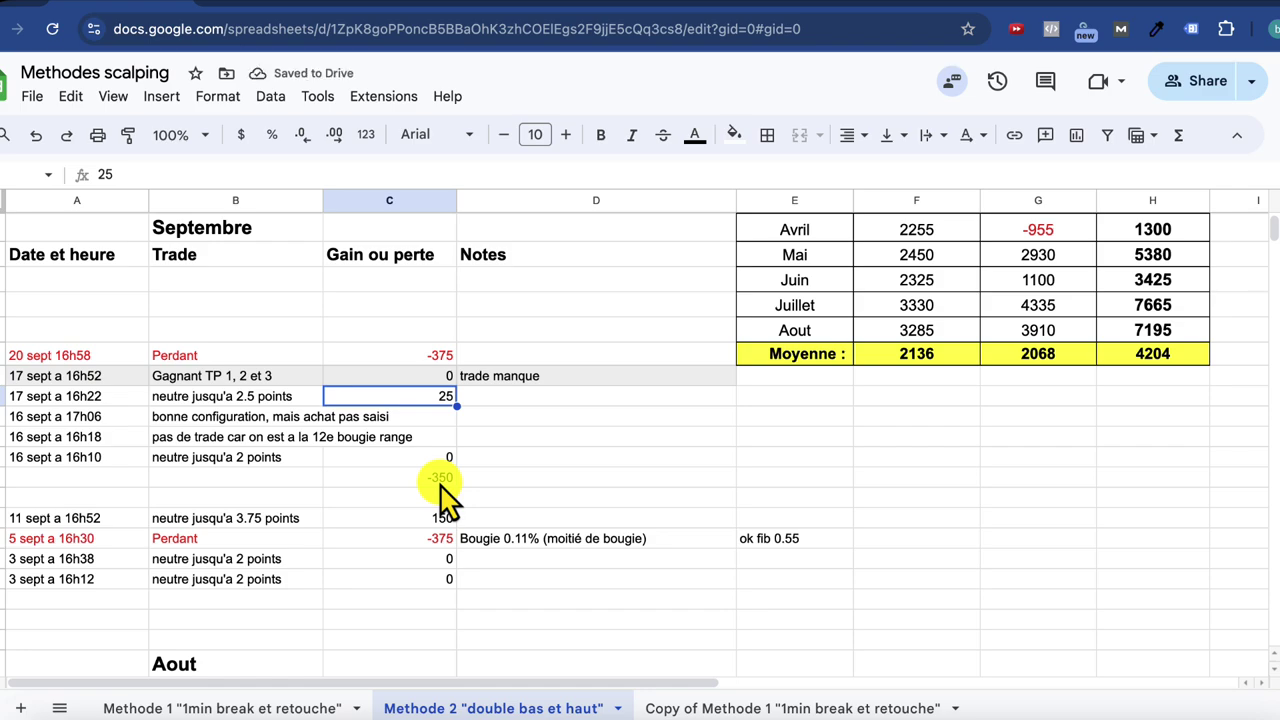
key(ctrl+z)
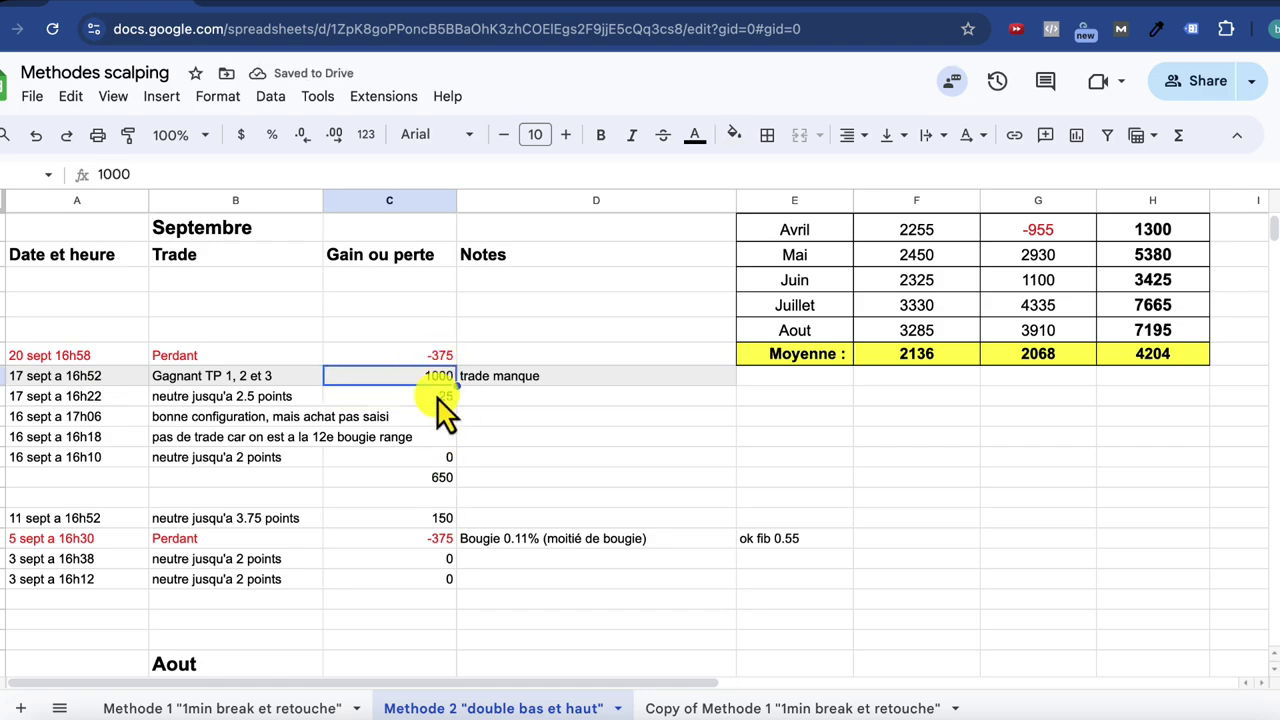
- Compare the weekly sums on the Methode 2 and Methode 1 sheets, and check the result of the missed 17 sept a 16h52 trade
click(430, 477)
click(265, 706)
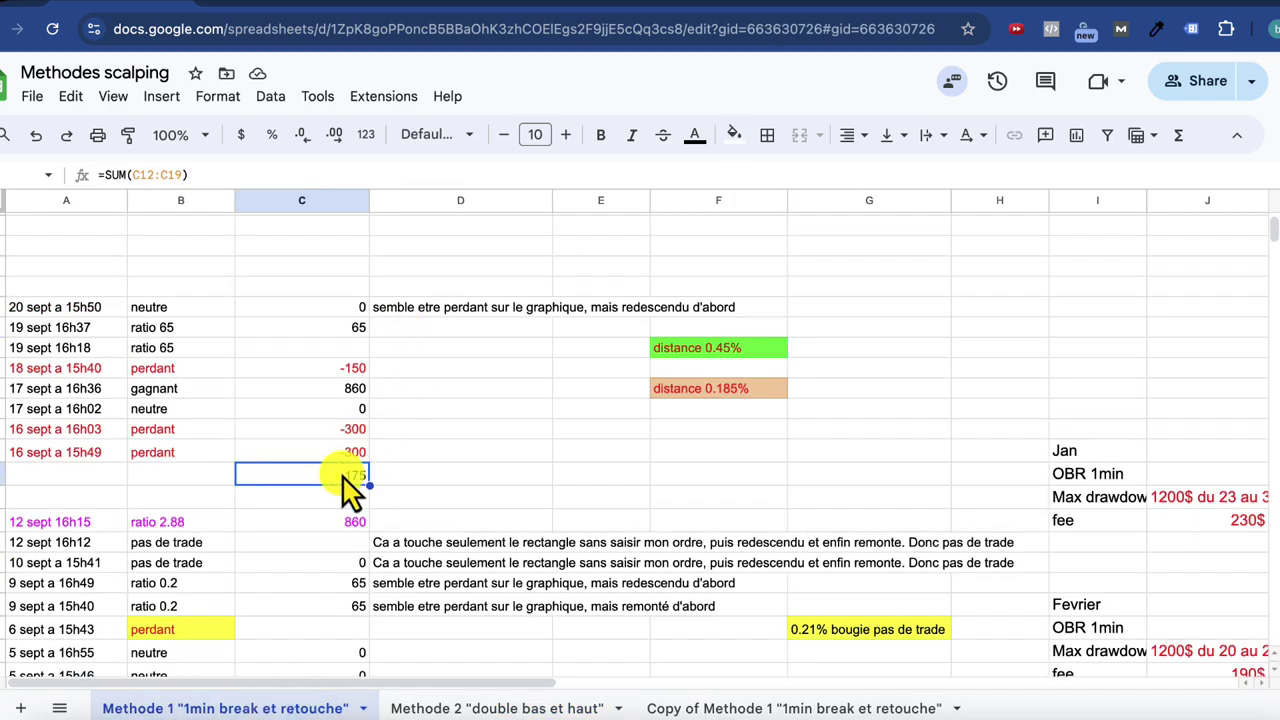
click(443, 706)
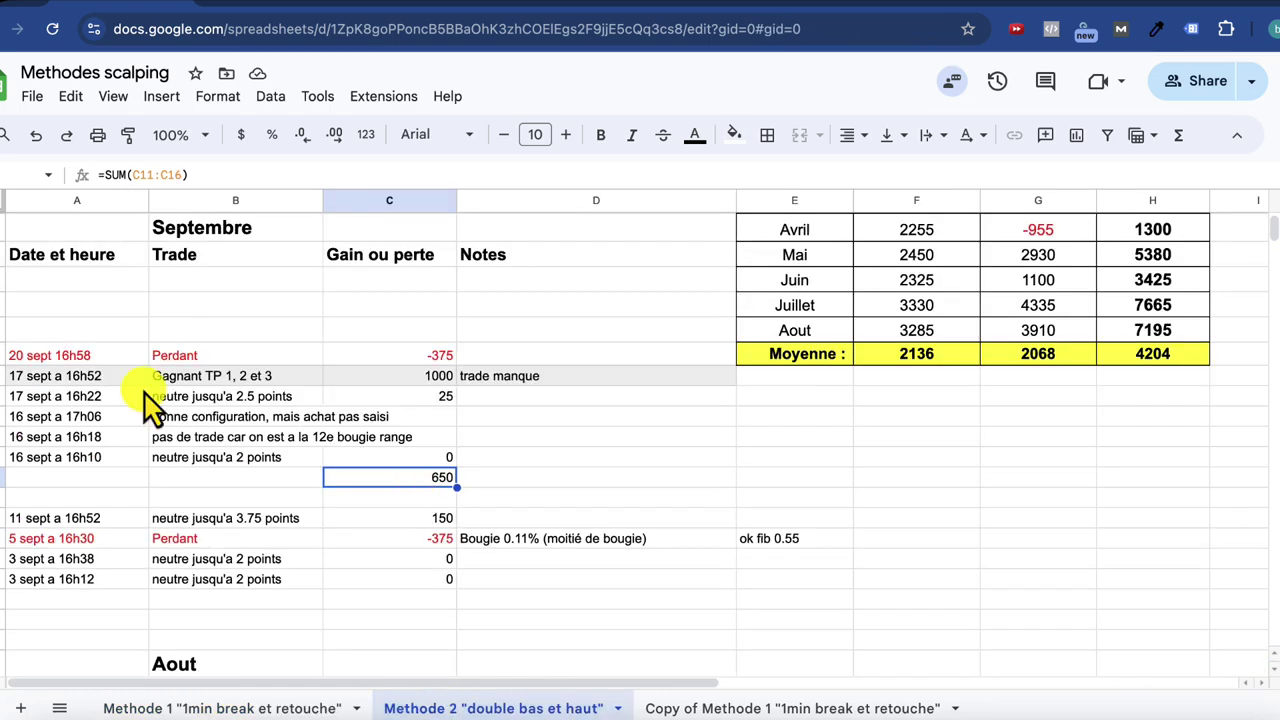
click(436, 380)
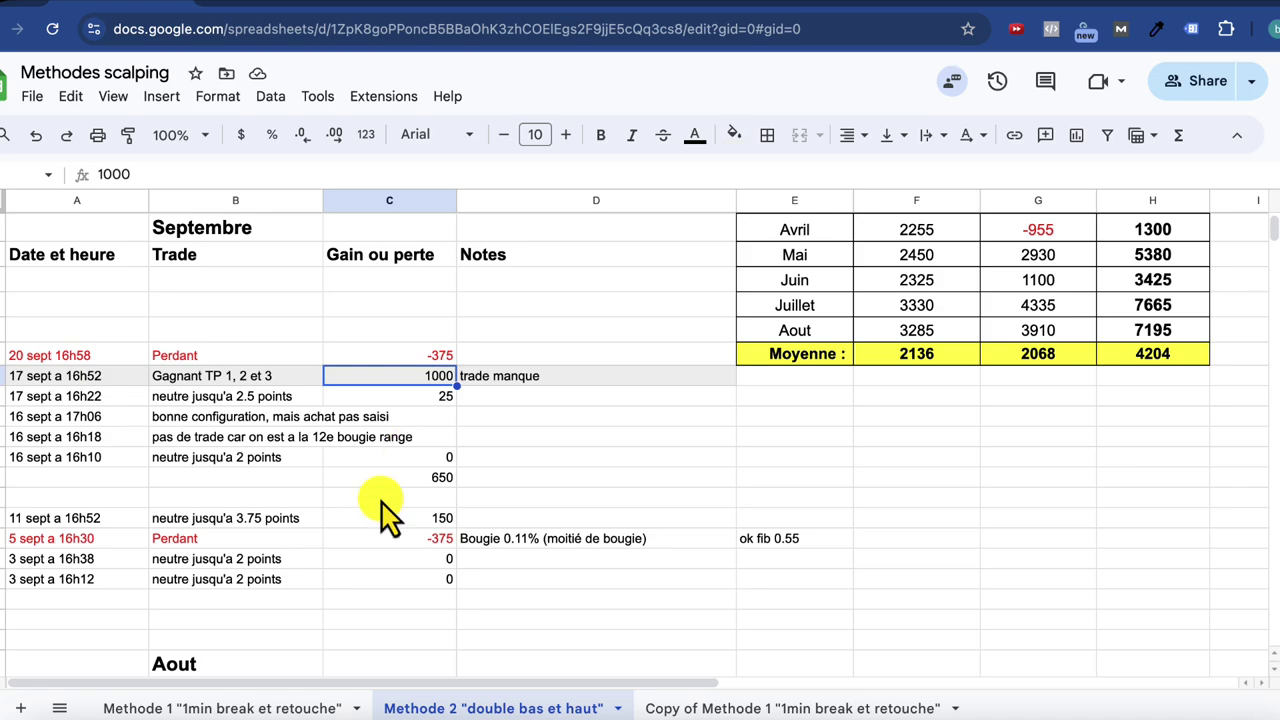
- Return to the Methode 1 sheet and examine the outcomes and results of the 16 to 20 sept trades
click(263, 706)
drag(157, 309, 343, 464)
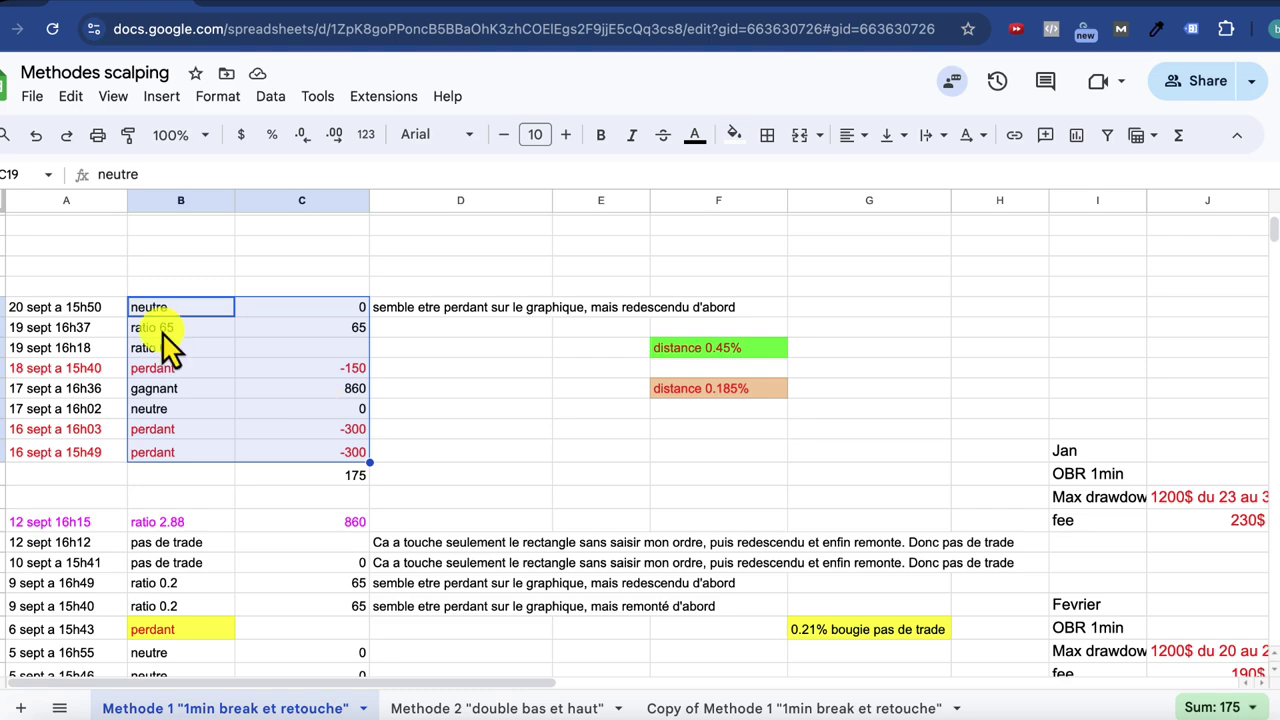
click(337, 310)
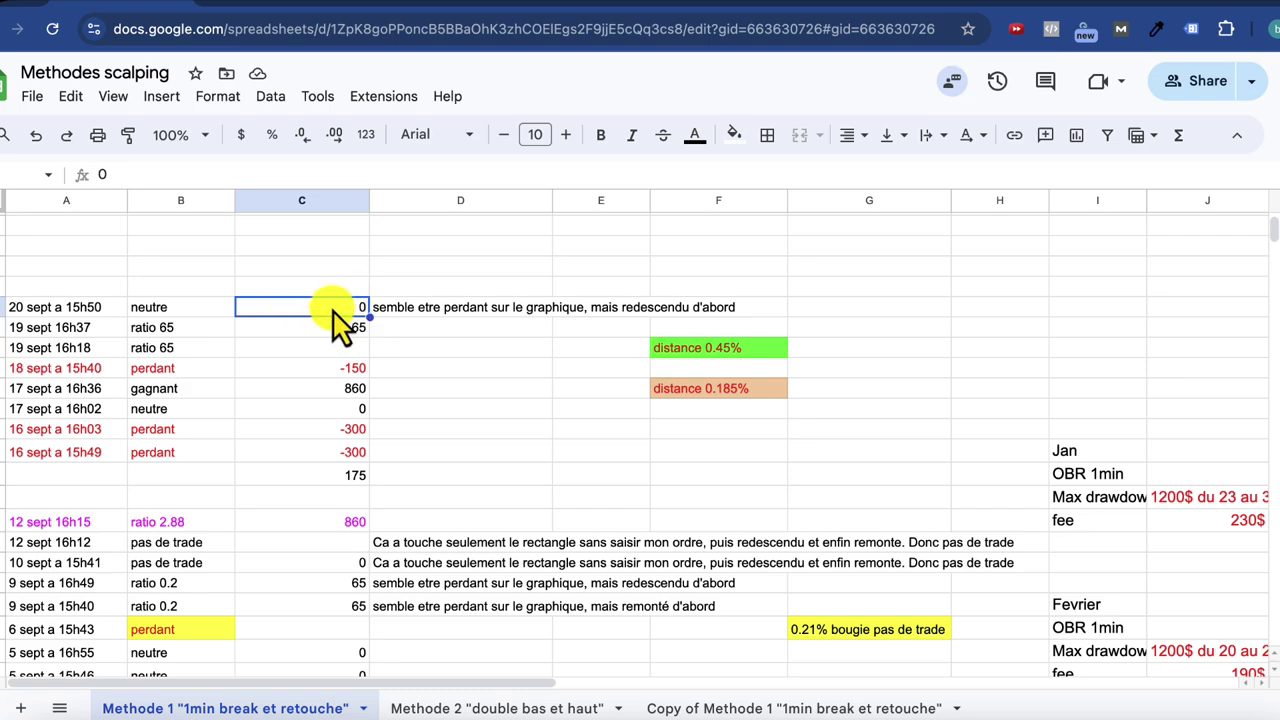
- Check the 19 sept 16h37 result and the weekly sum formula on the Methode 1 sheet
scroll(340, 300, up, 1)
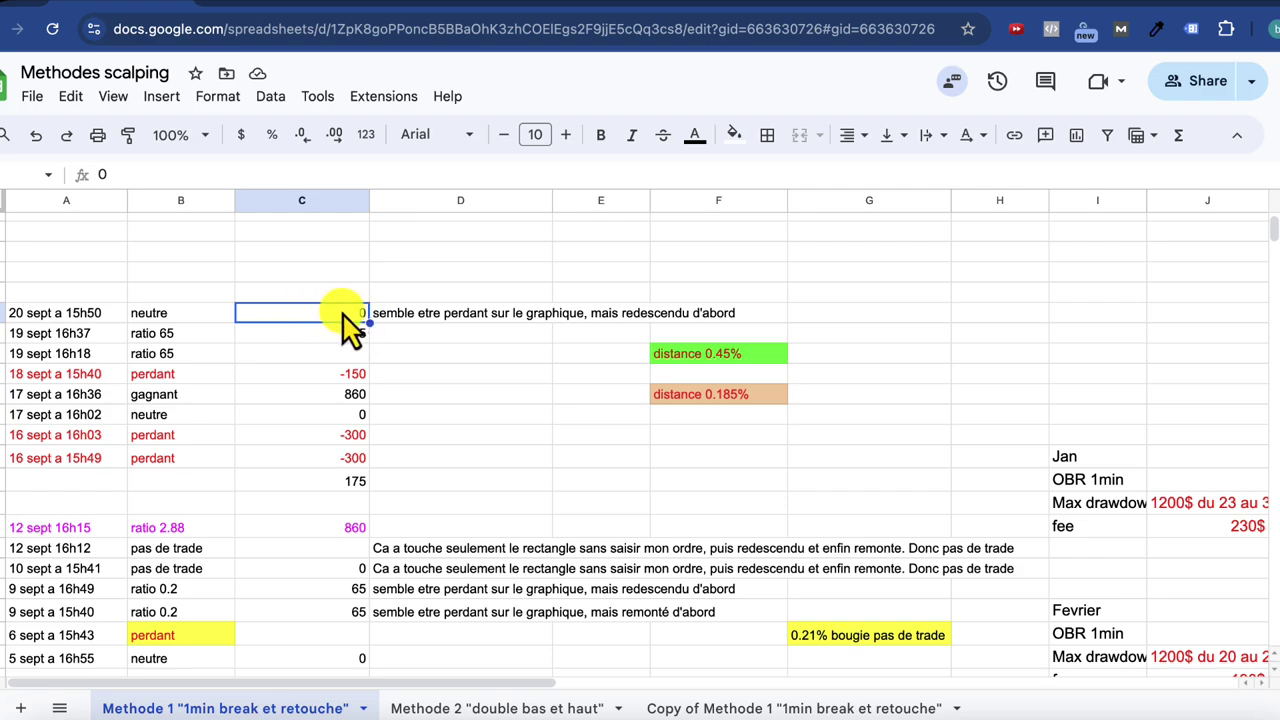
click(350, 335)
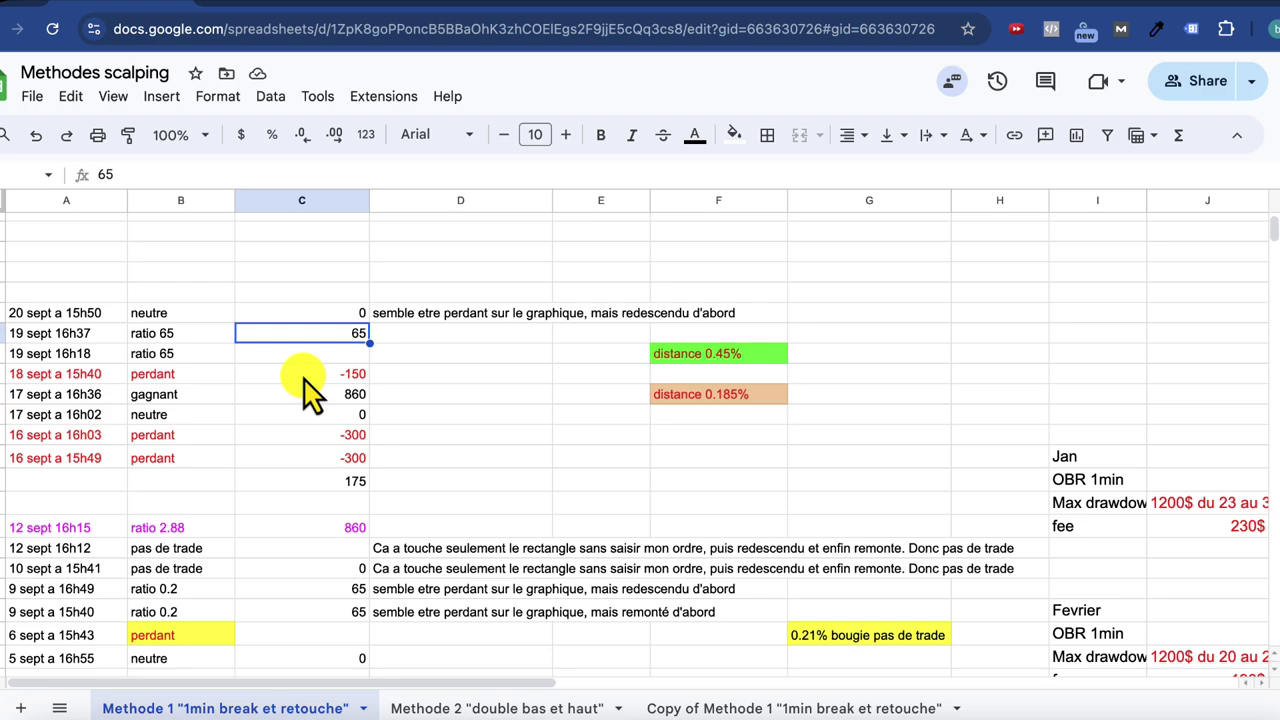
click(340, 482)
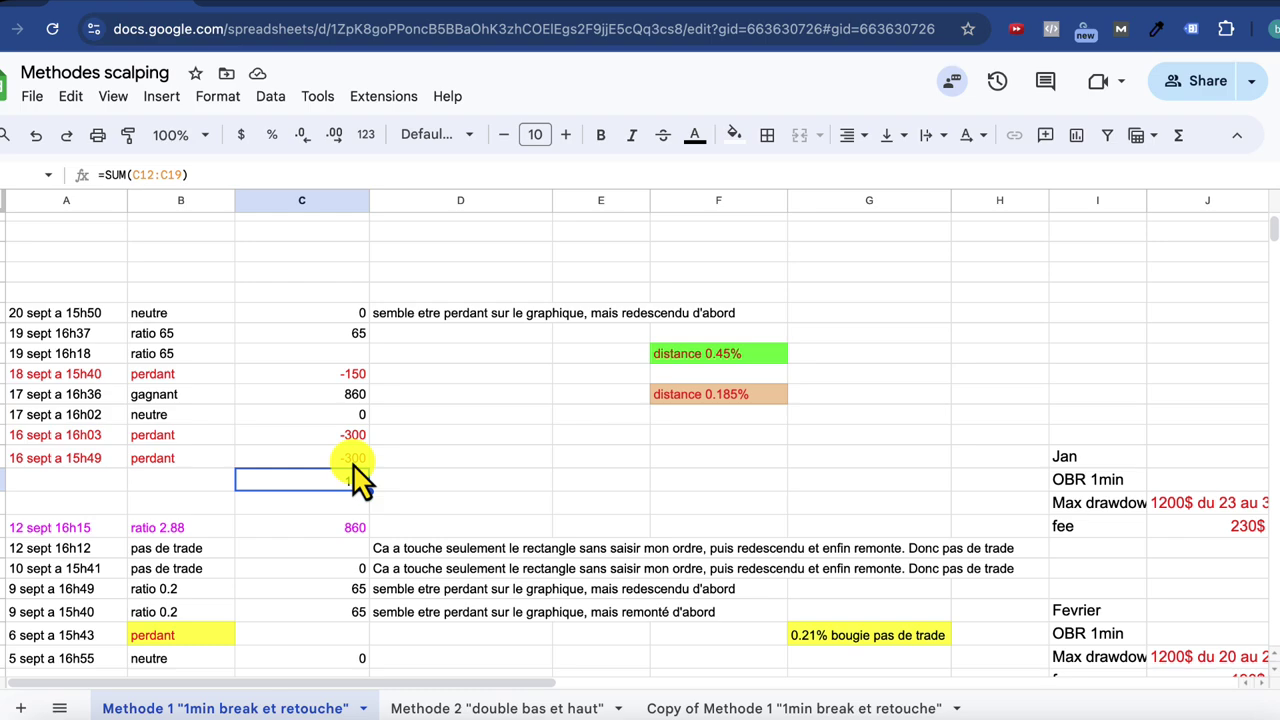
- Switch to the "1ere semaine bilan" mind map and review the general results and the goals for the second week
click(455, 708)
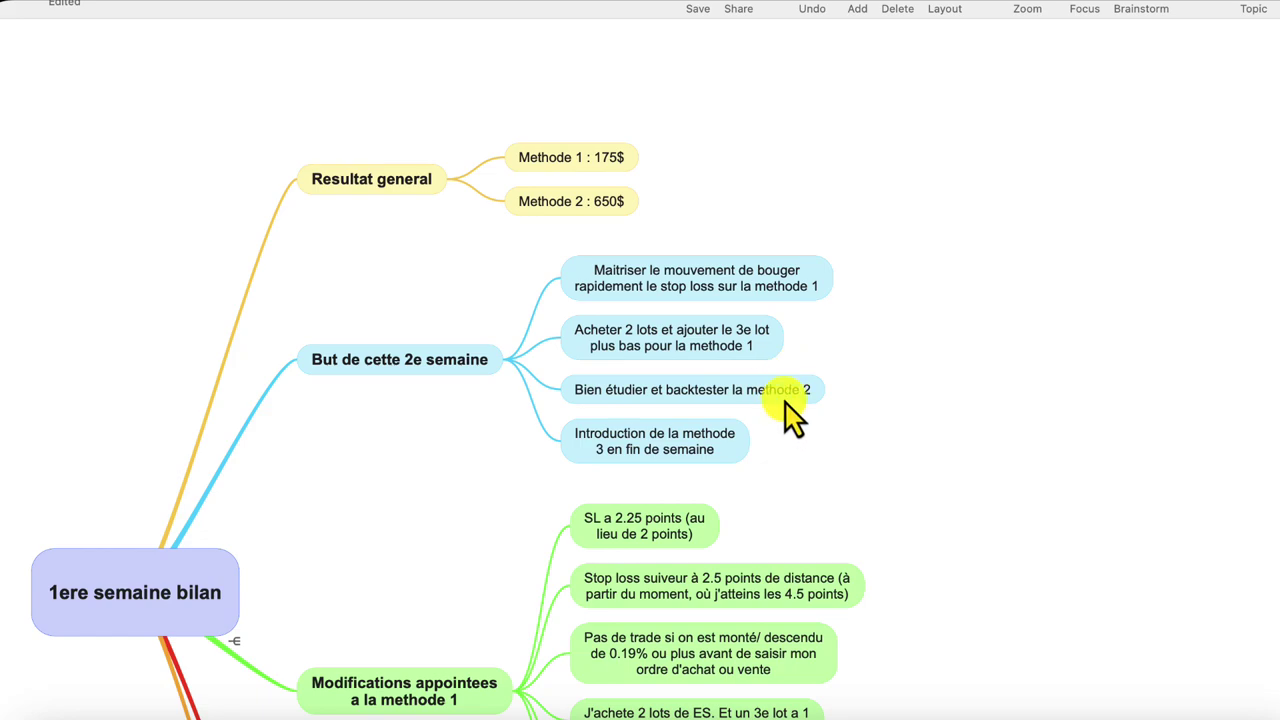
click(606, 435)
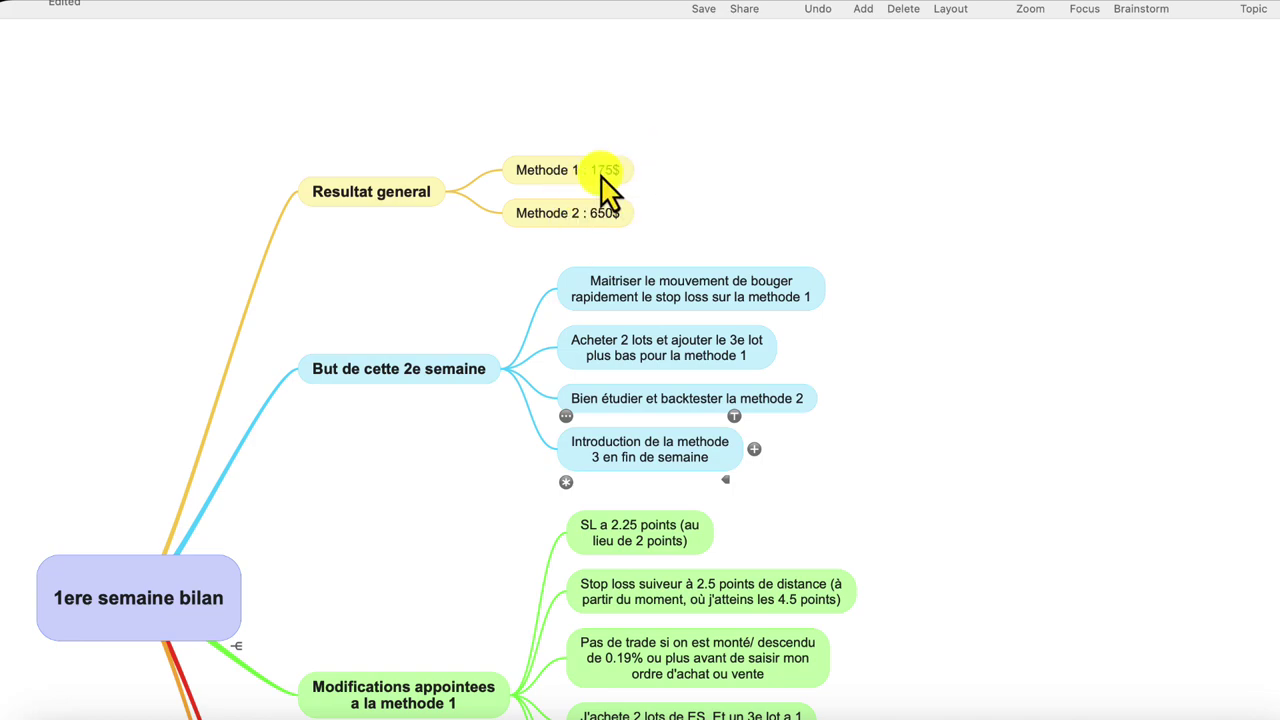
scroll(666, 574, down, 5)
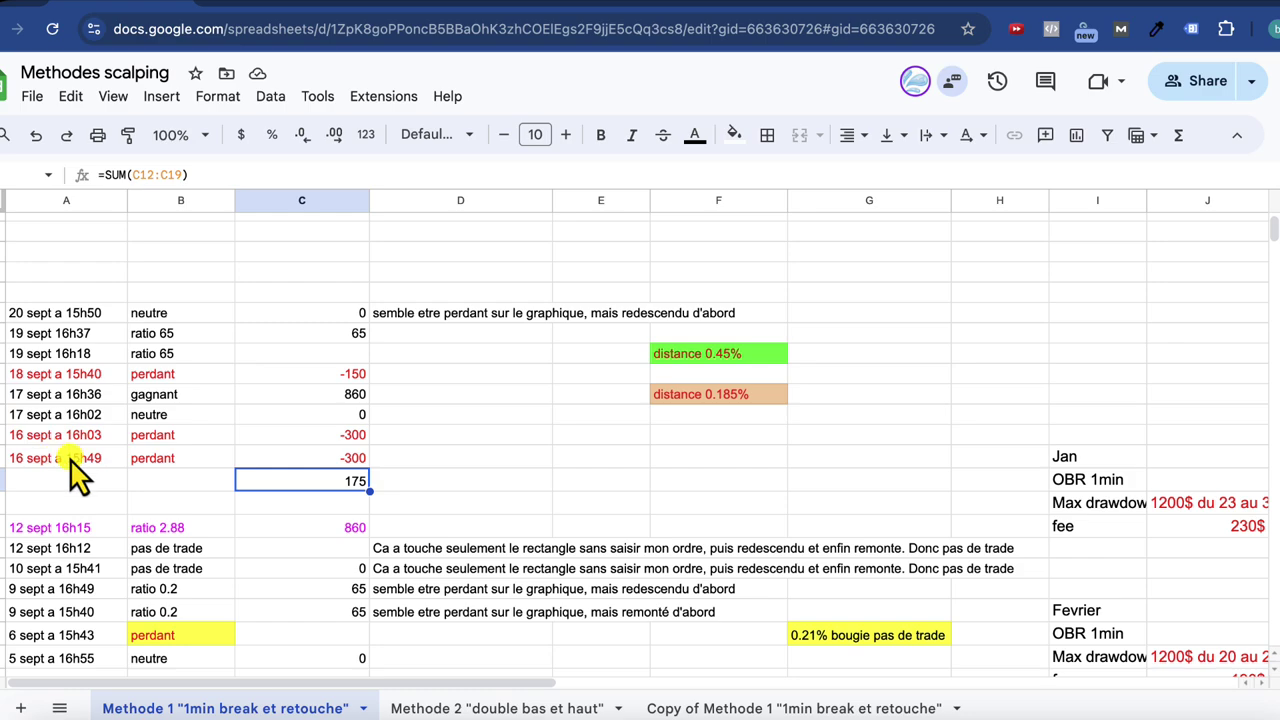
- Look up the 16 sept a 15h49 trade and draw a price range about 8.25 points down from the 16 Sept rectangle's lower edge in TradingView
click(4, 458)
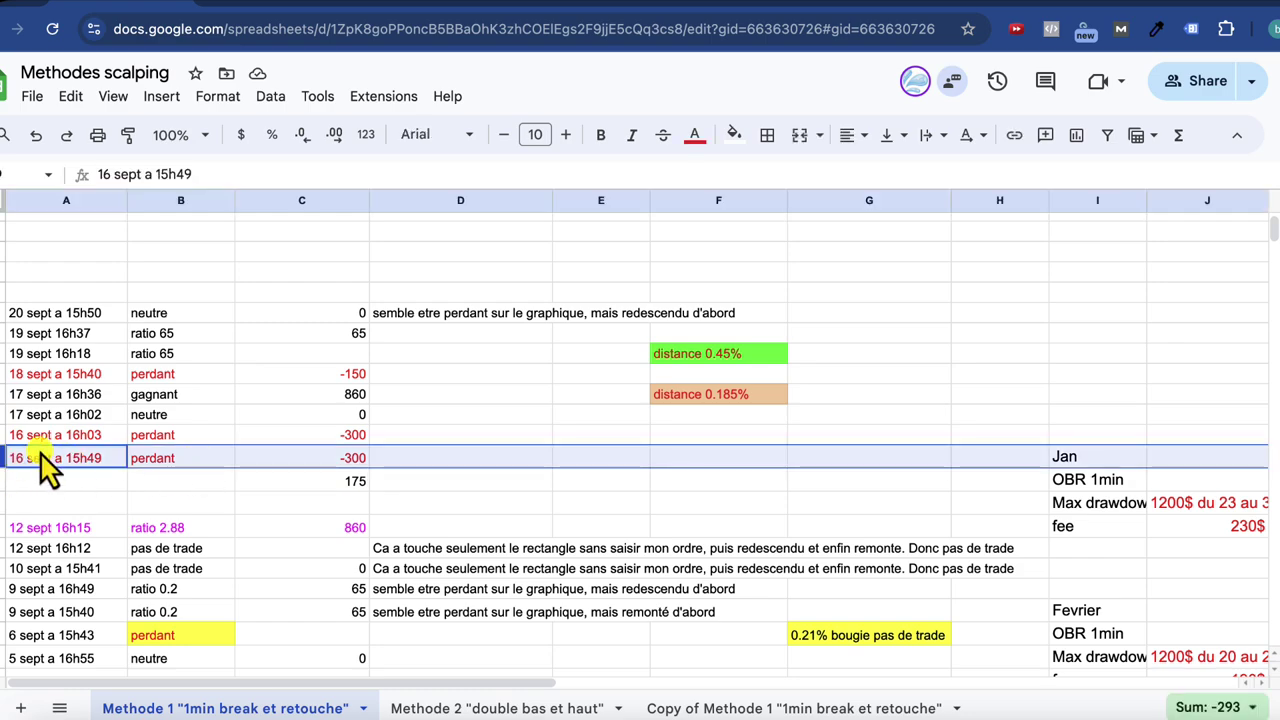
click(275, 6)
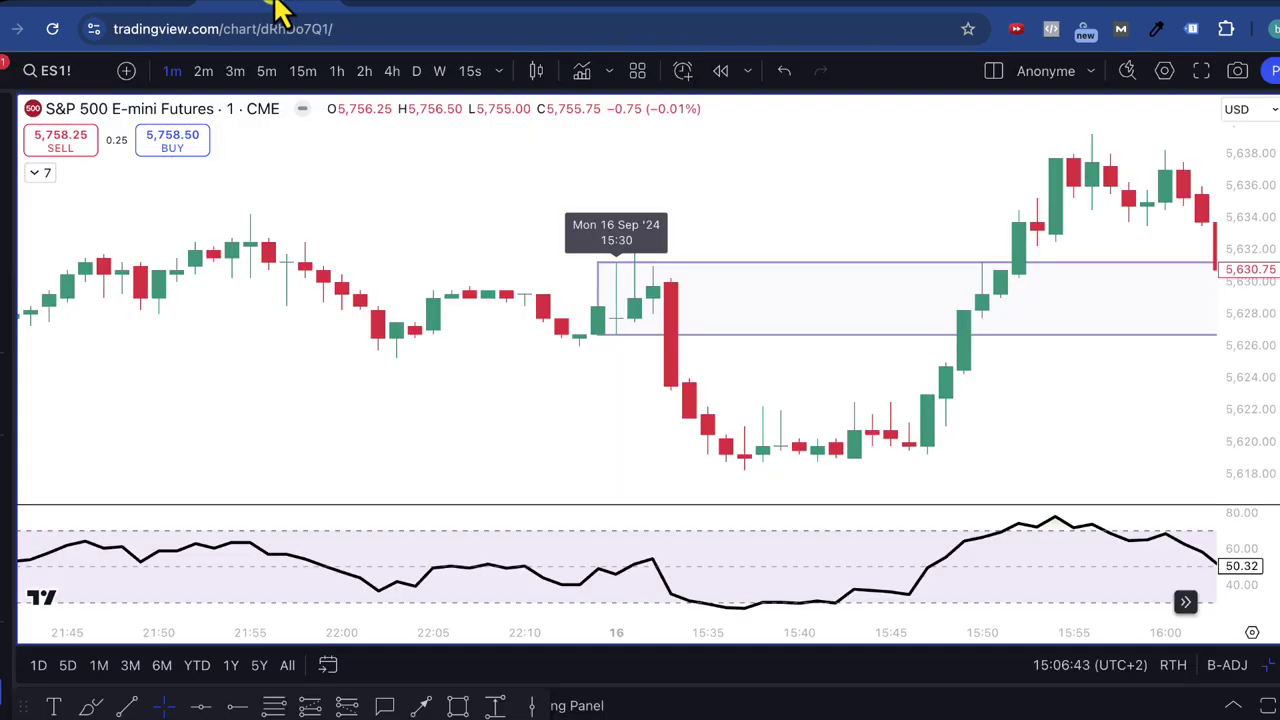
shift+click(597, 333)
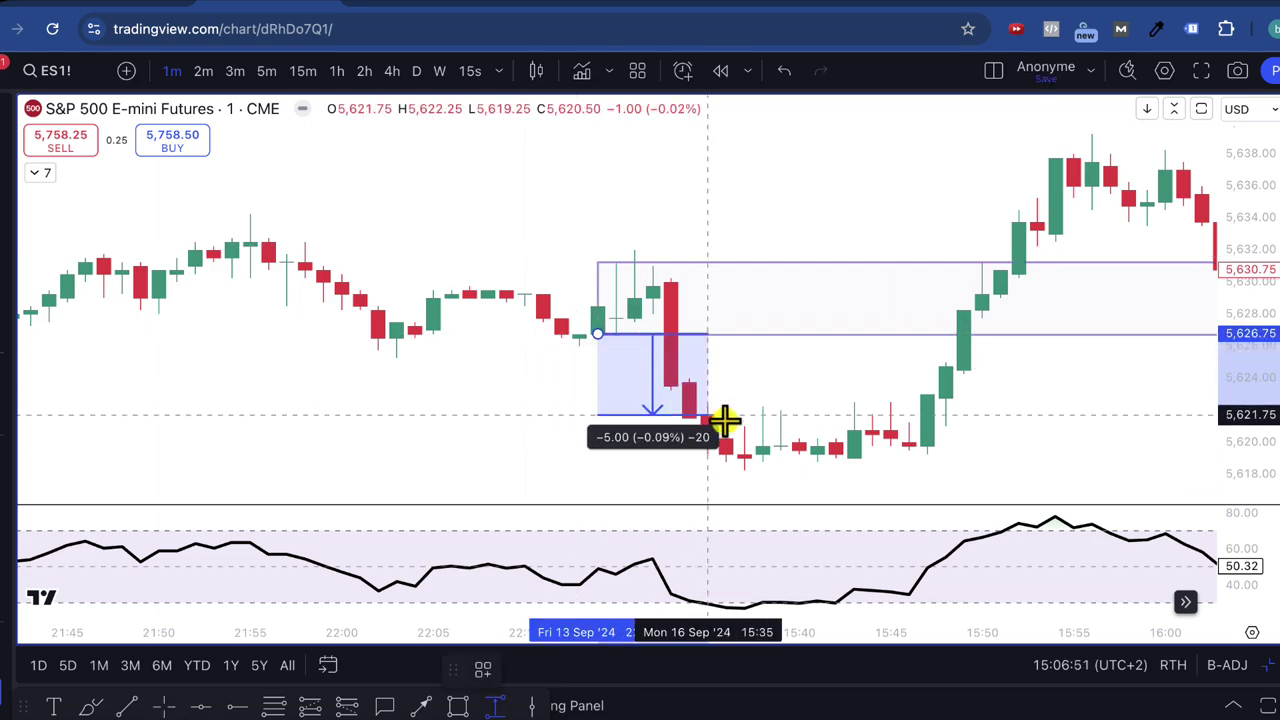
click(778, 468)
drag(823, 466, 692, 335)
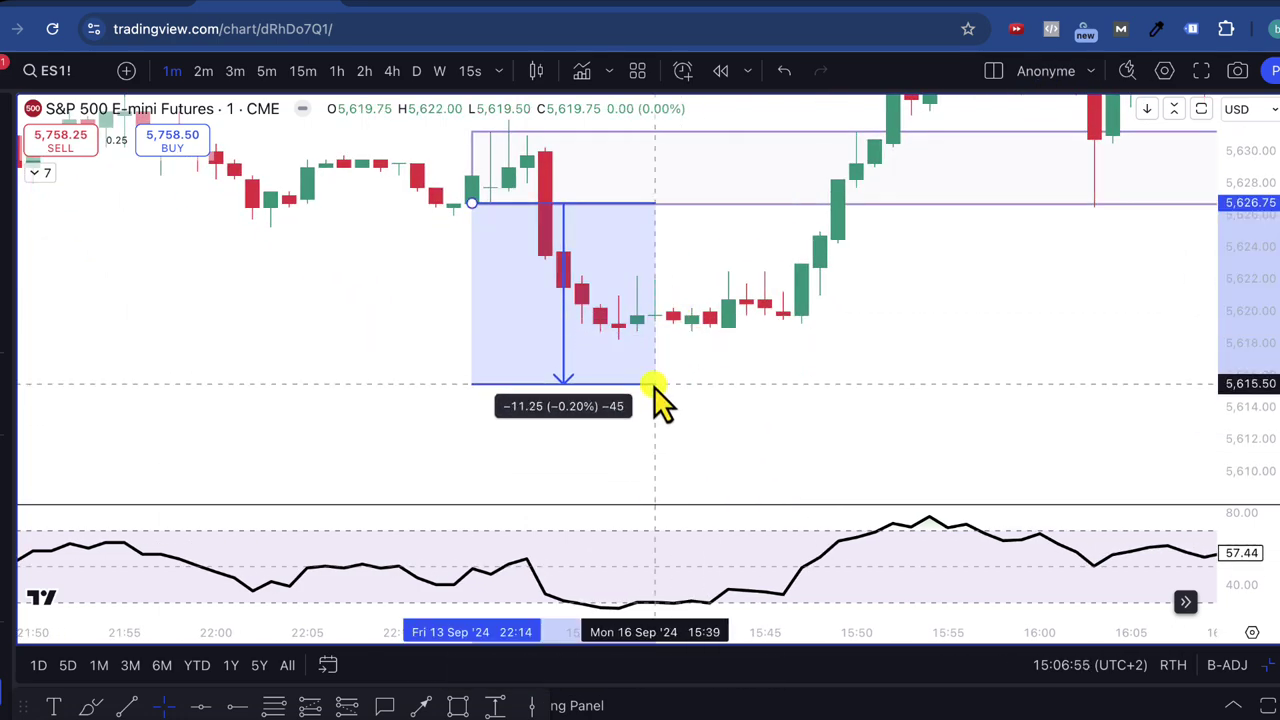
click(652, 372)
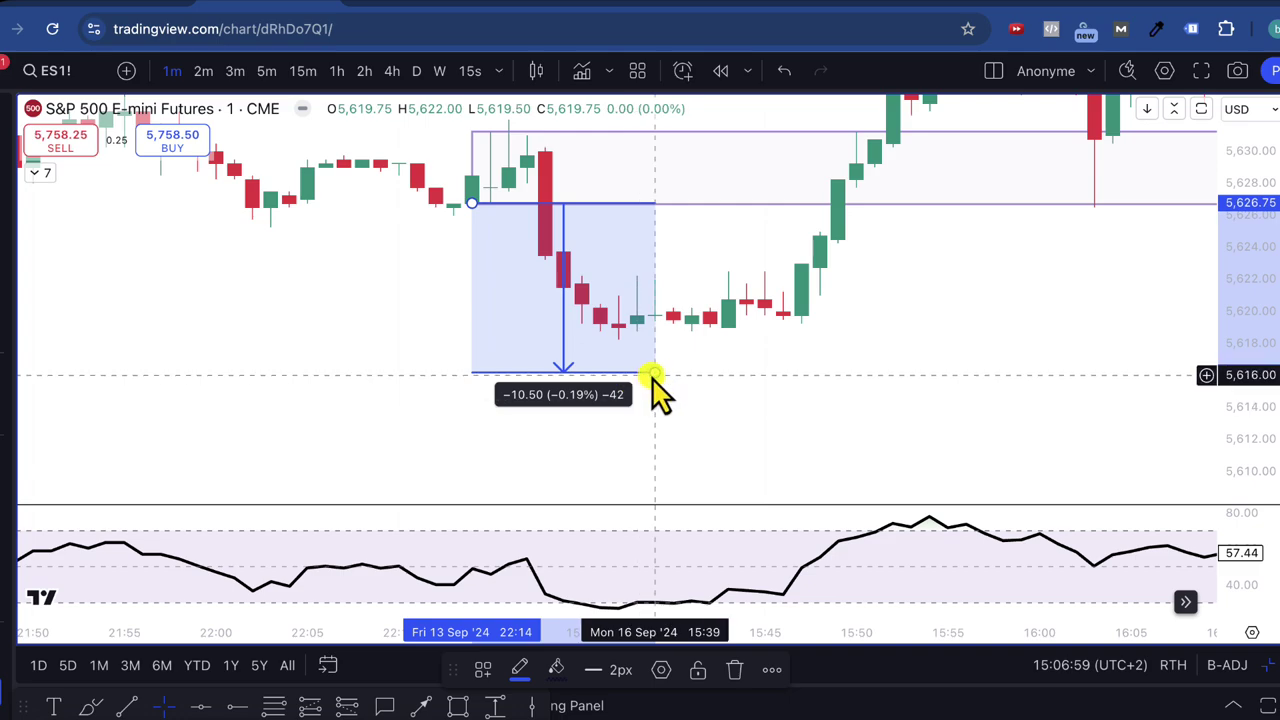
drag(652, 375, 671, 338)
- Draw a second price range from 5,631.00 at 15:51 on 16 Sept and end it at 5,626.75 on the 16:03 candle
drag(717, 274, 697, 311)
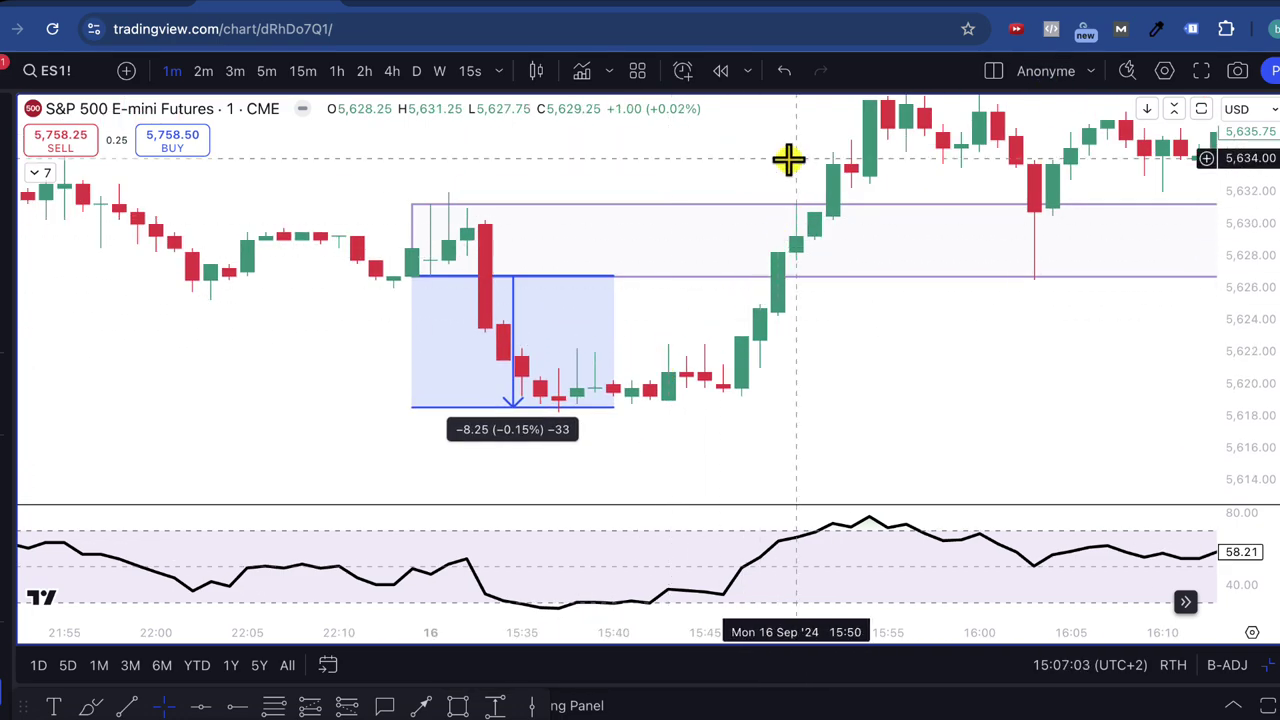
drag(788, 158, 674, 249)
click(494, 705)
click(704, 287)
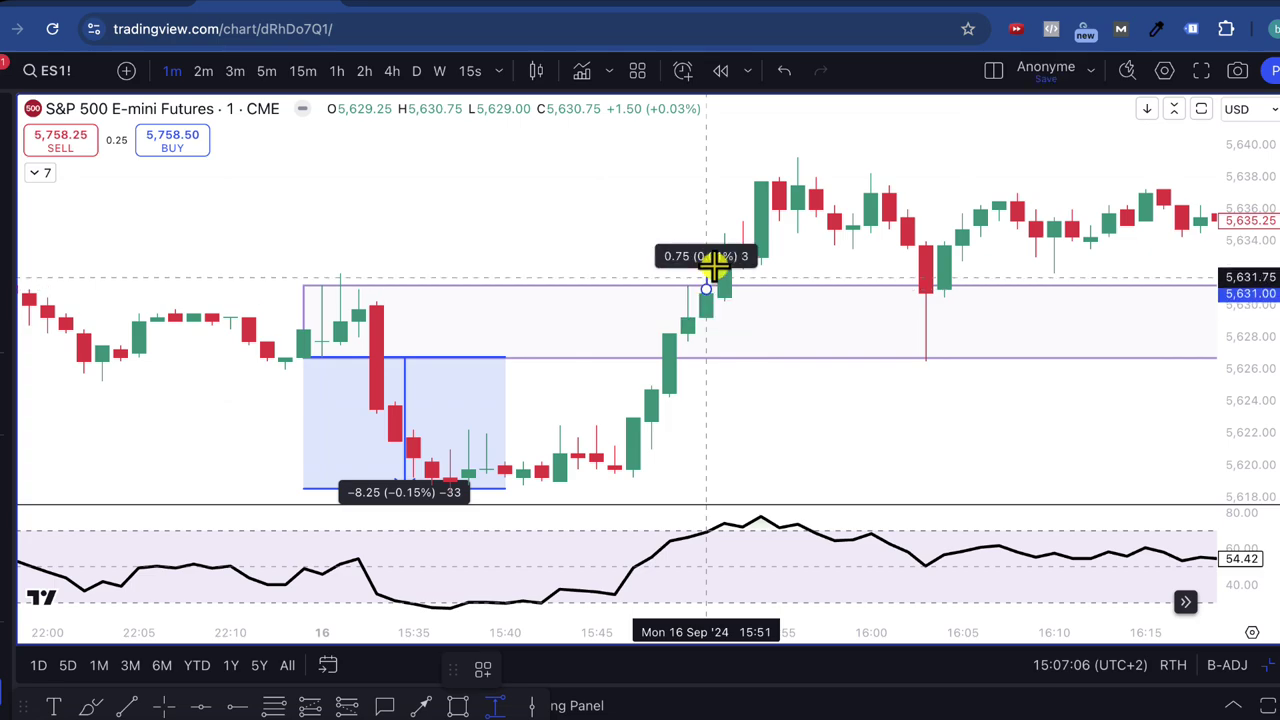
click(797, 178)
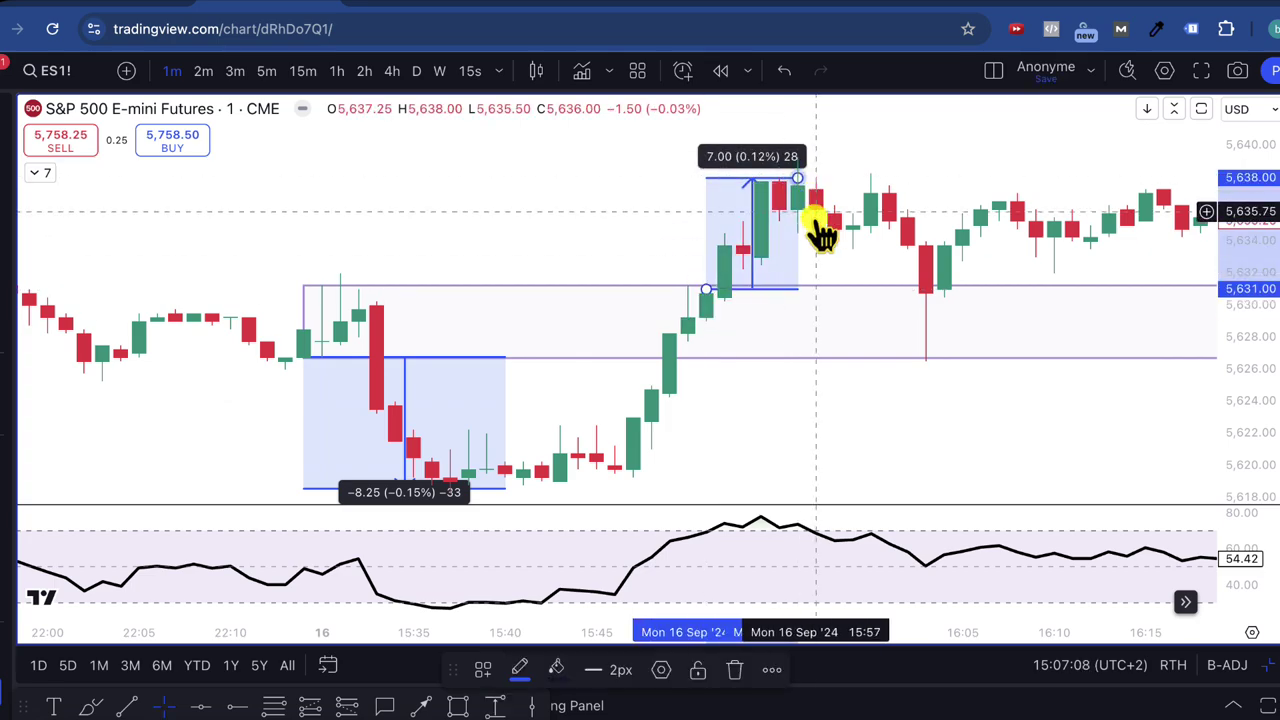
drag(797, 180, 929, 374)
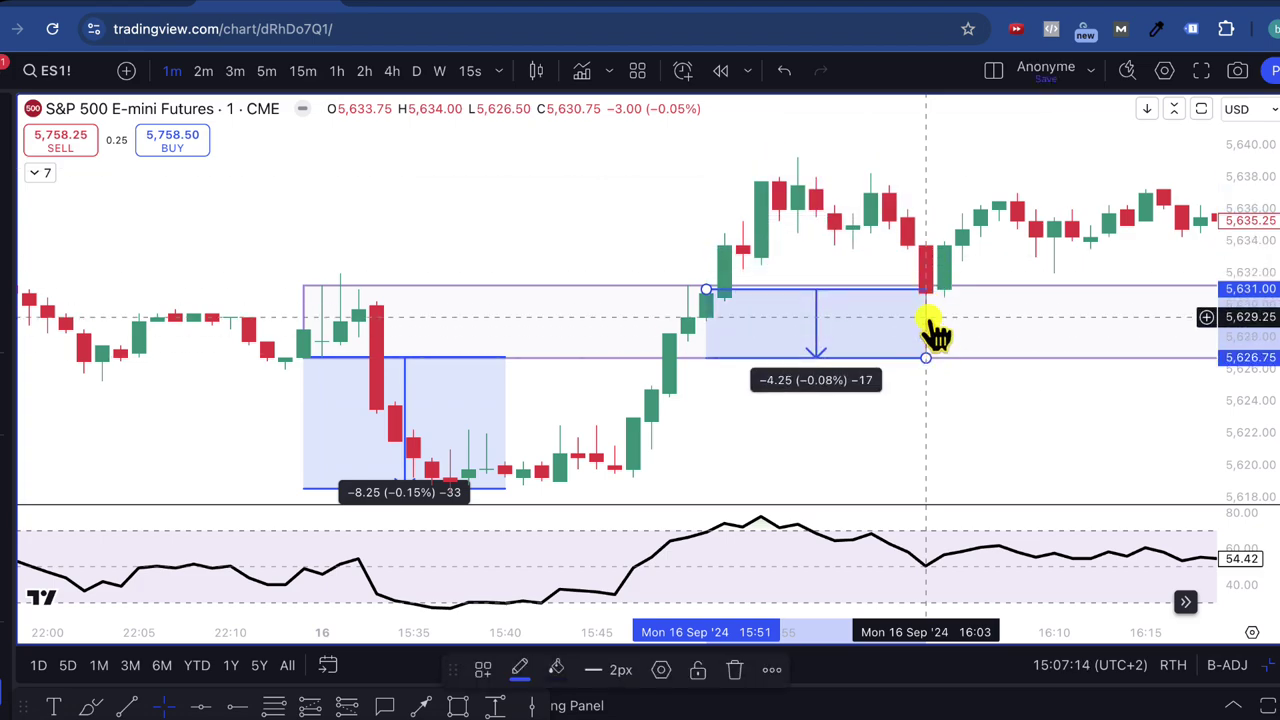
- Check the two 16 sept losing trades on the Methode 1 sheet, and examine the 16:03 retouch of the rectangle on the chart
click(150, 8)
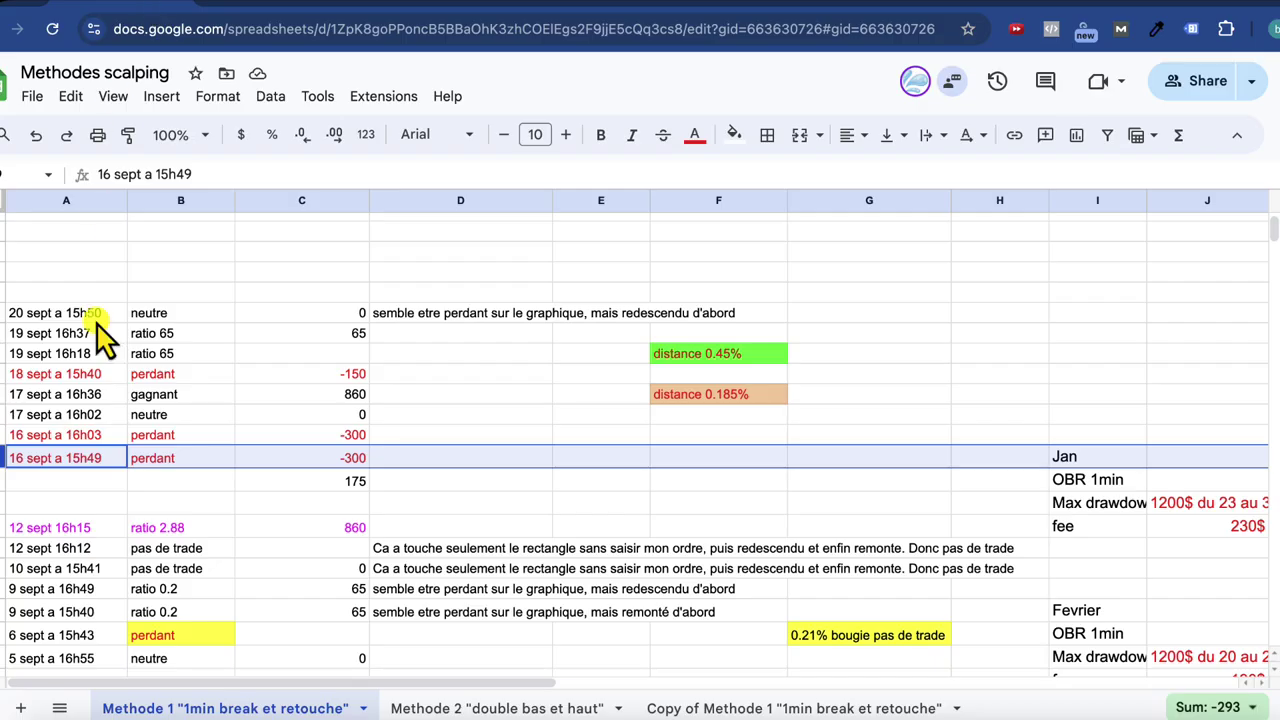
click(150, 462)
click(95, 460)
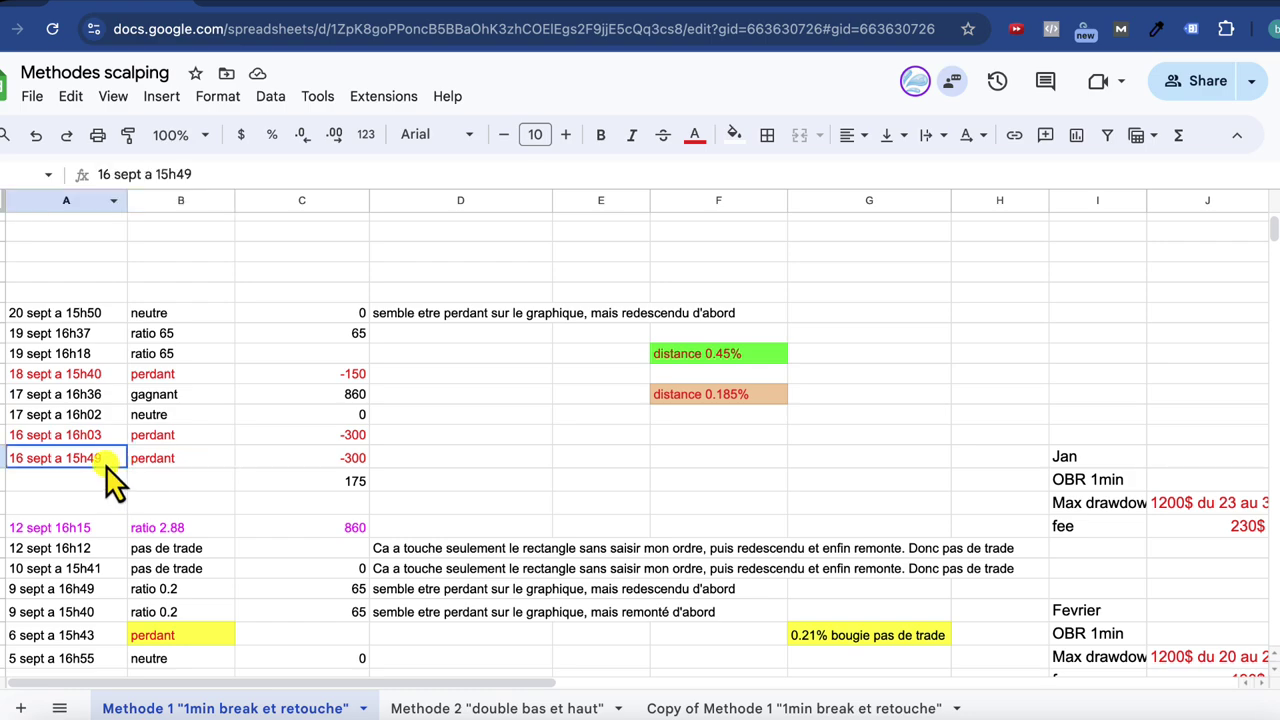
click(97, 436)
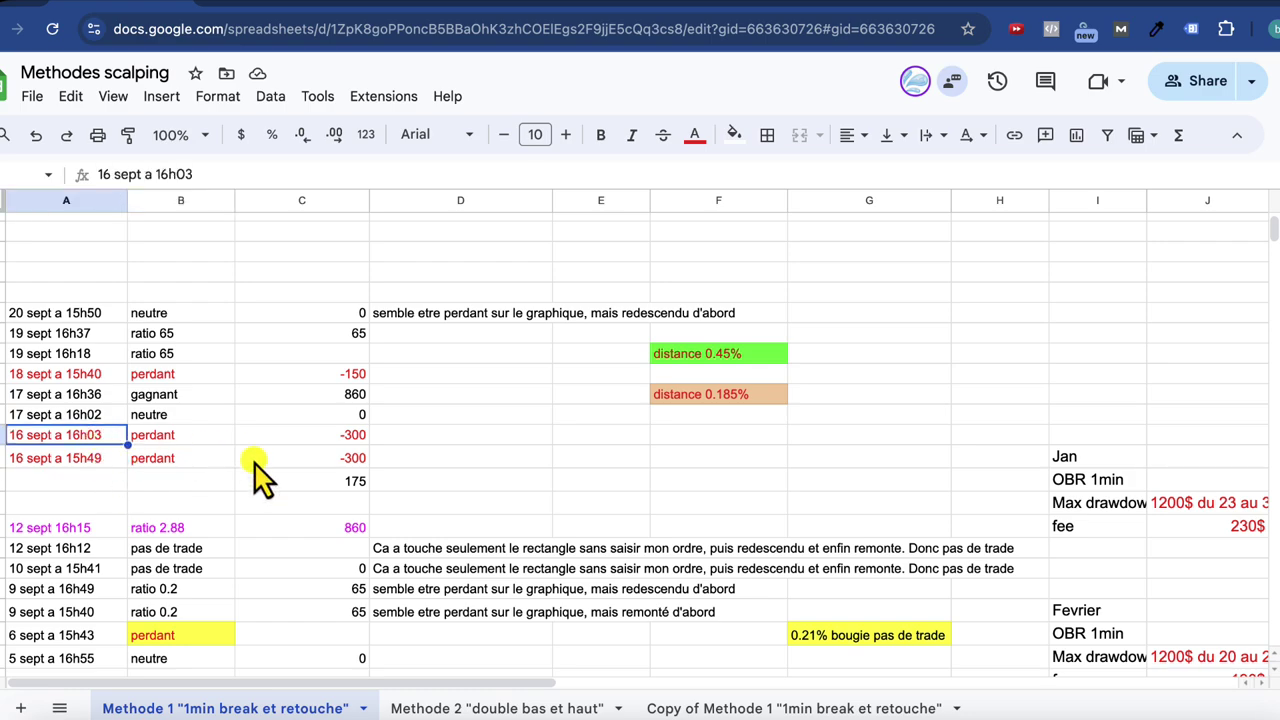
click(318, 442)
click(258, 435)
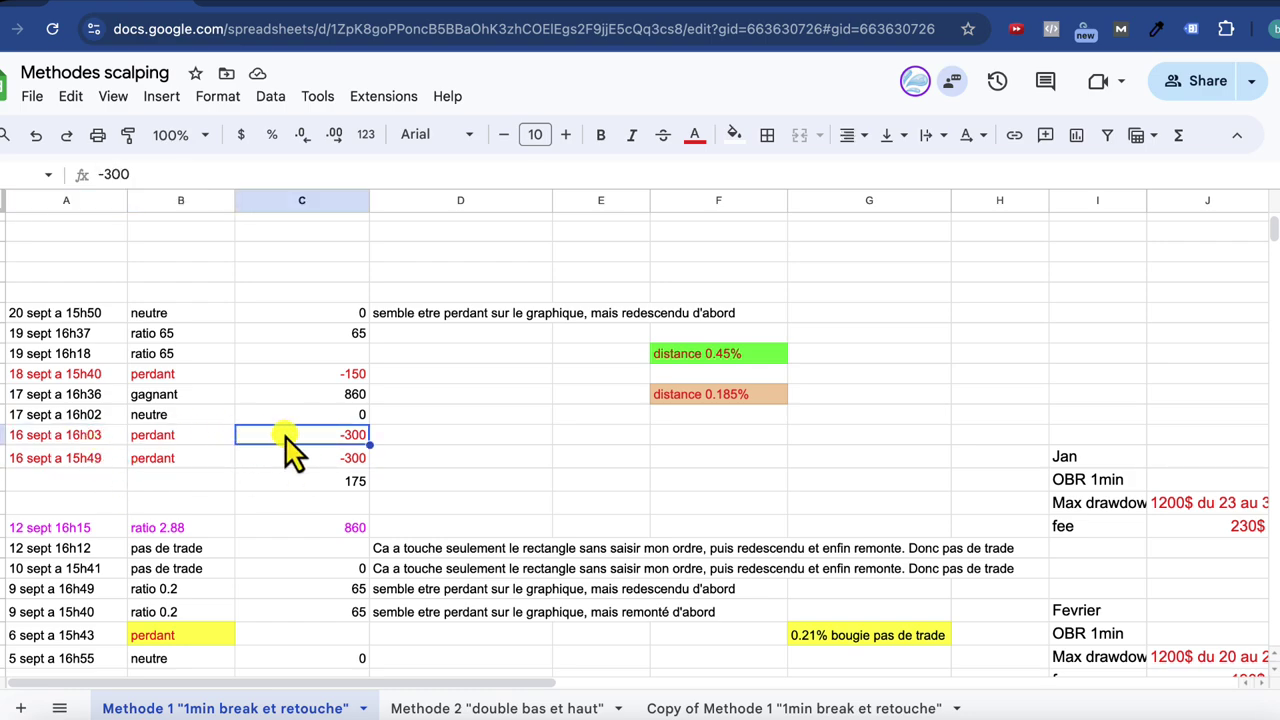
click(252, 10)
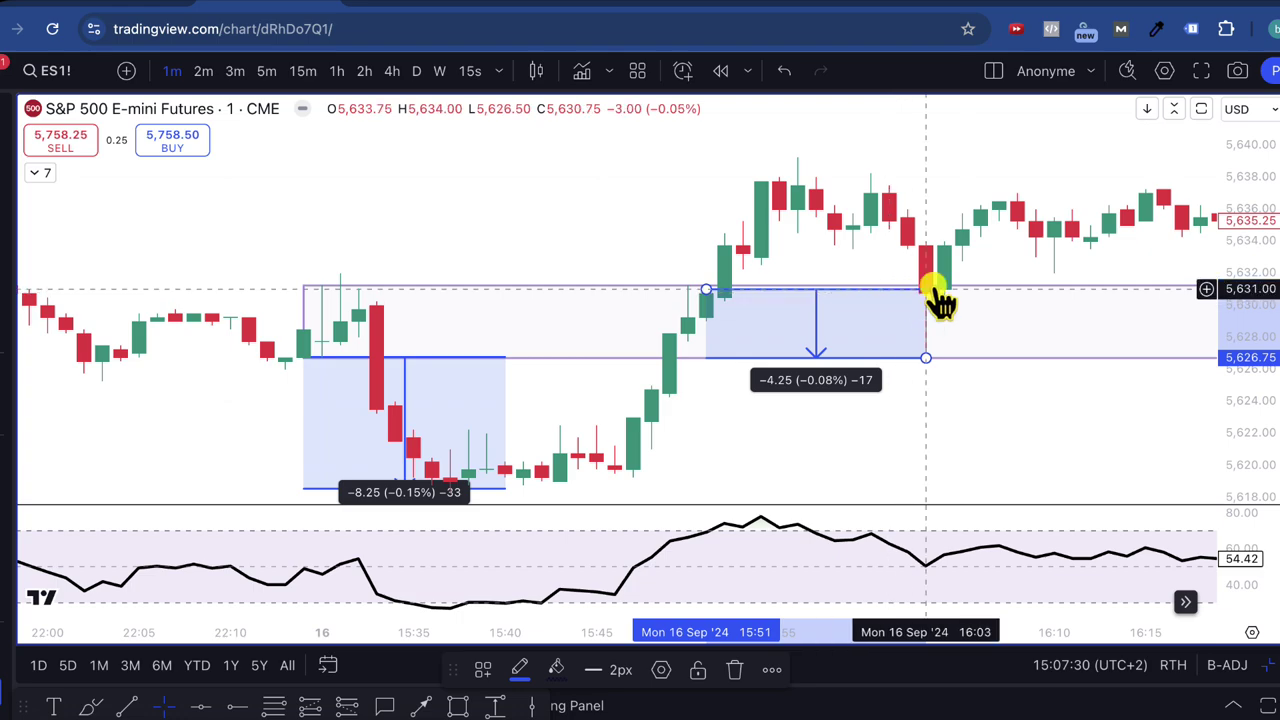
drag(1243, 440, 1243, 362)
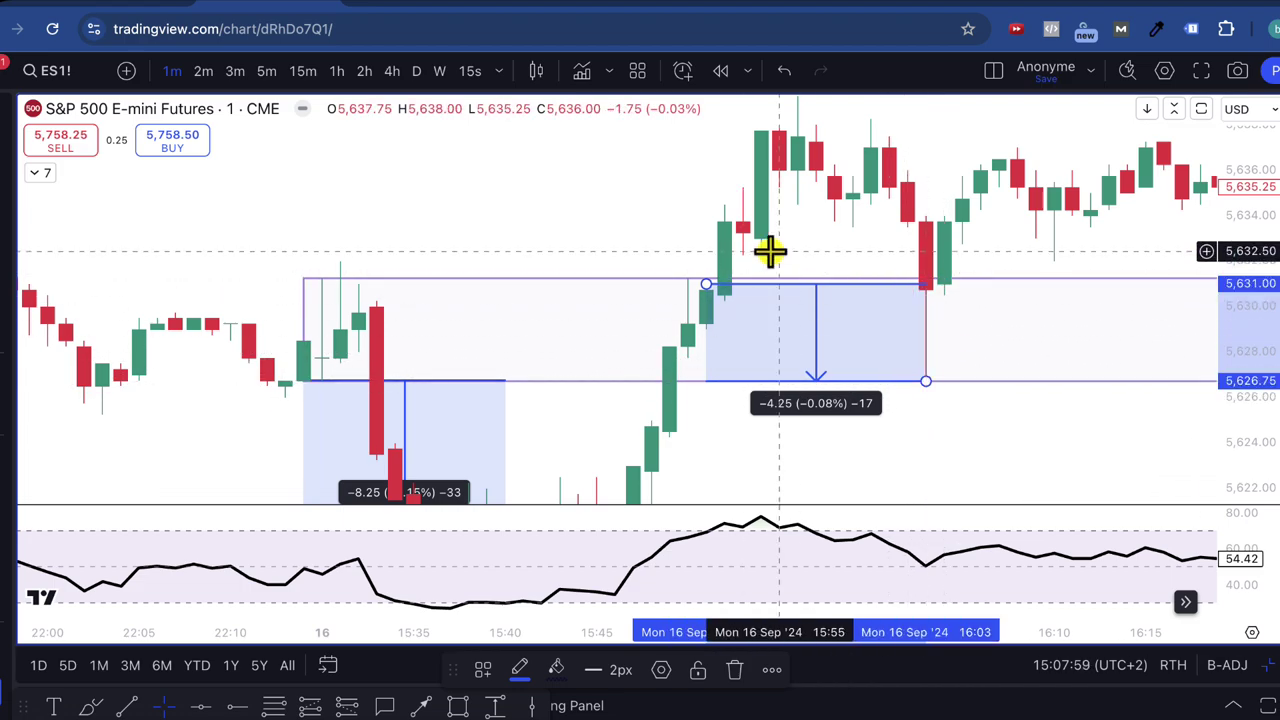
- Look up the 17 sept a 16h02 trade and draw a price range about 1.25 points above the 17 Sept rectangle on the chart
click(143, 6)
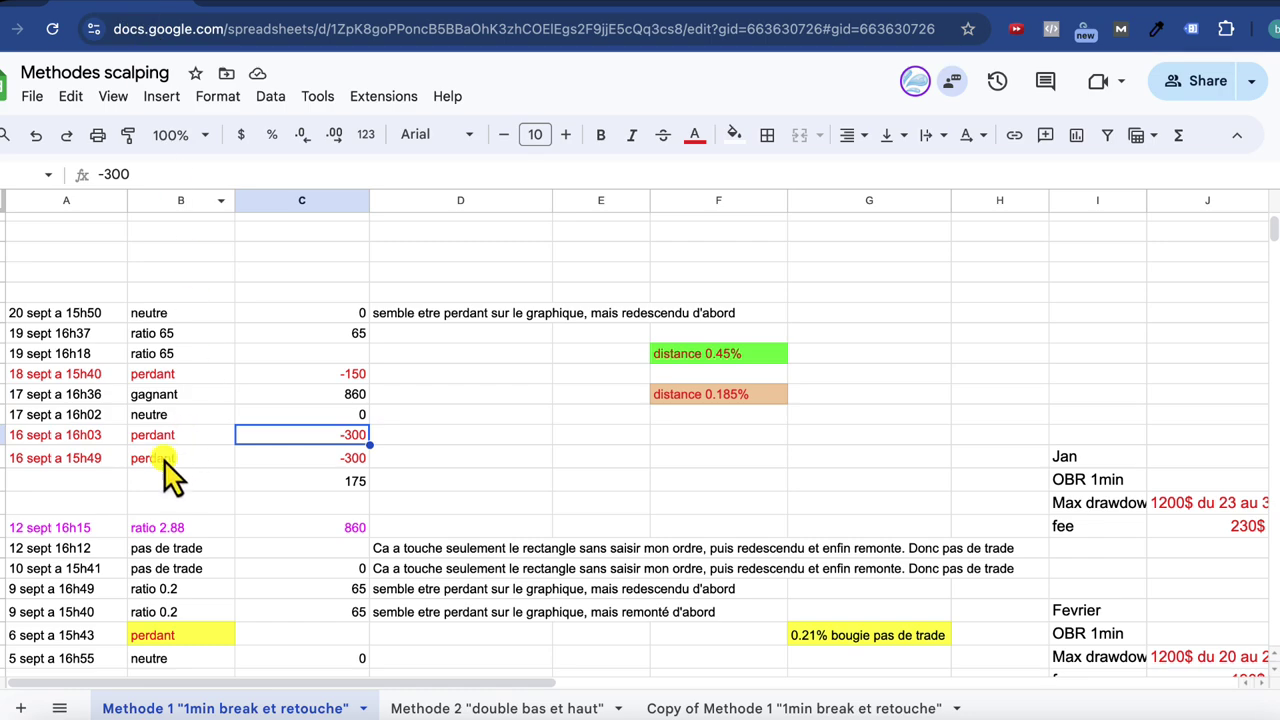
click(81, 415)
click(245, 6)
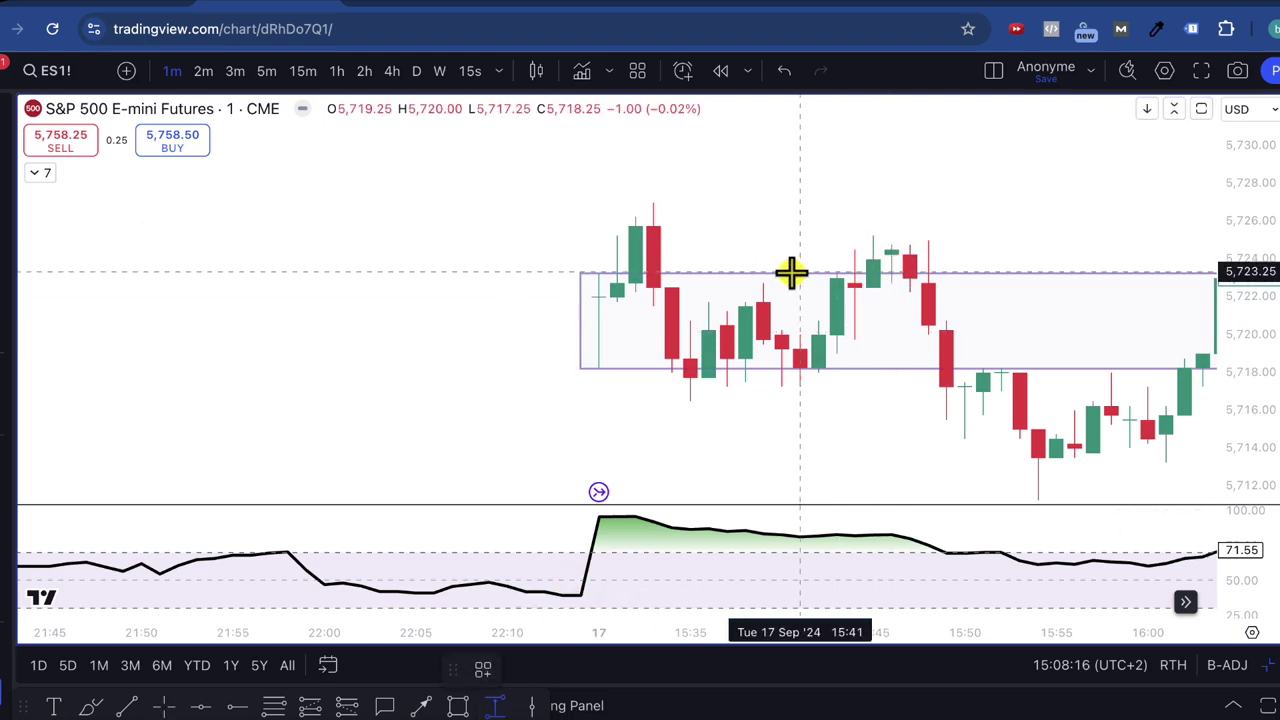
mouse_move(792, 271)
mouse_down()
mouse_move(940, 248)
mouse_move(712, 164)
mouse_up()
click(494, 705)
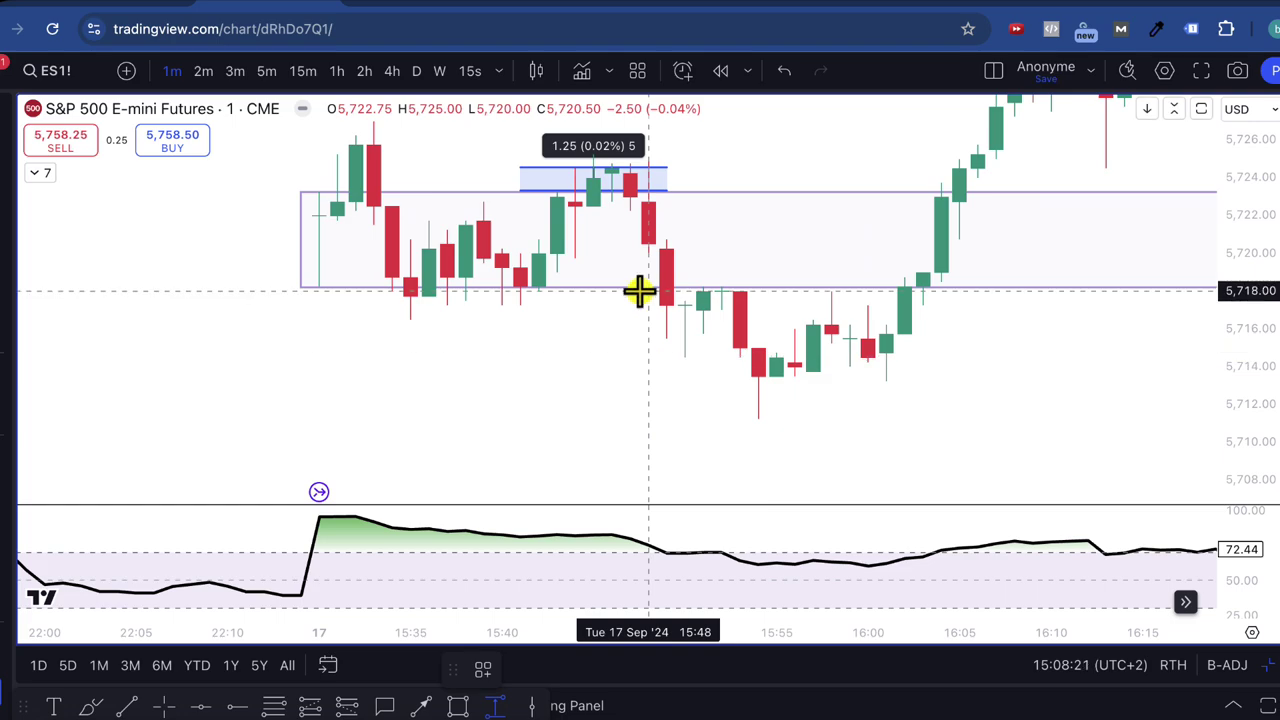
- Draw a price range about 4.5 points down from the lower edge of the 17 Sept rectangle
drag(633, 288, 794, 373)
drag(1229, 400, 1258, 334)
click(1075, 355)
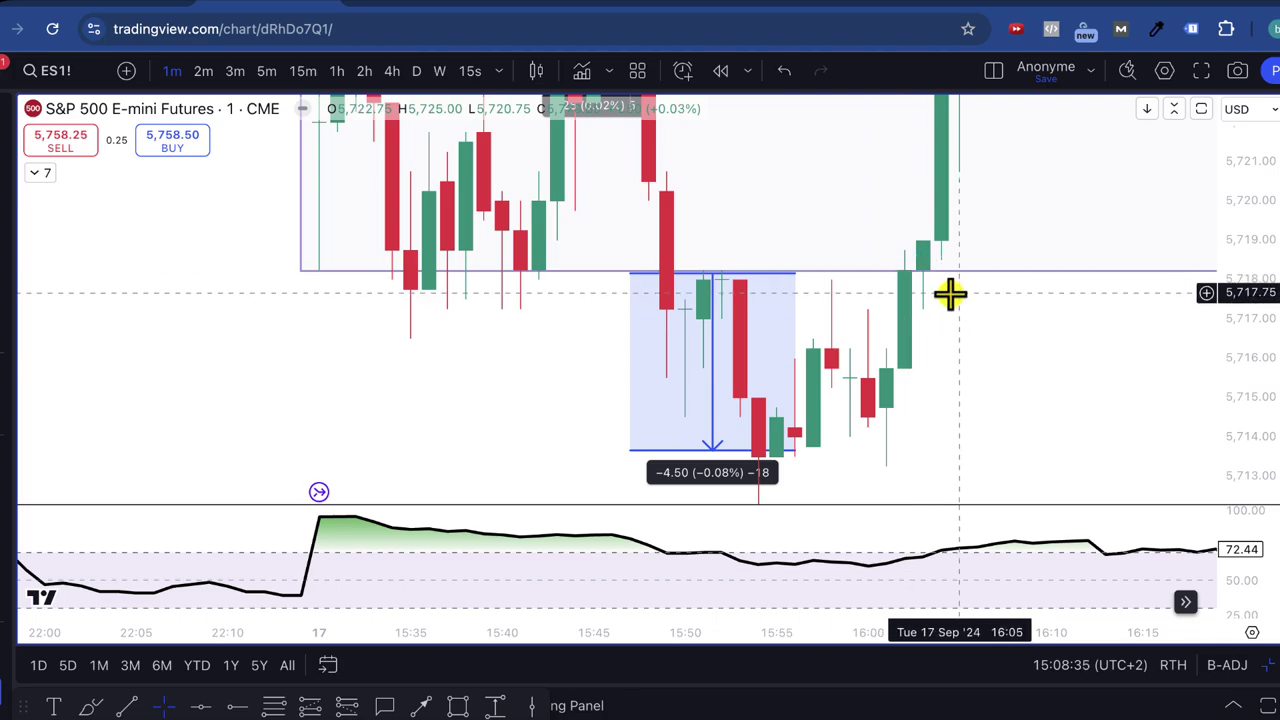
- Open the "1min open et retouche" rules document and review the break-even rule for 1.25 points of gains
click(354, 712)
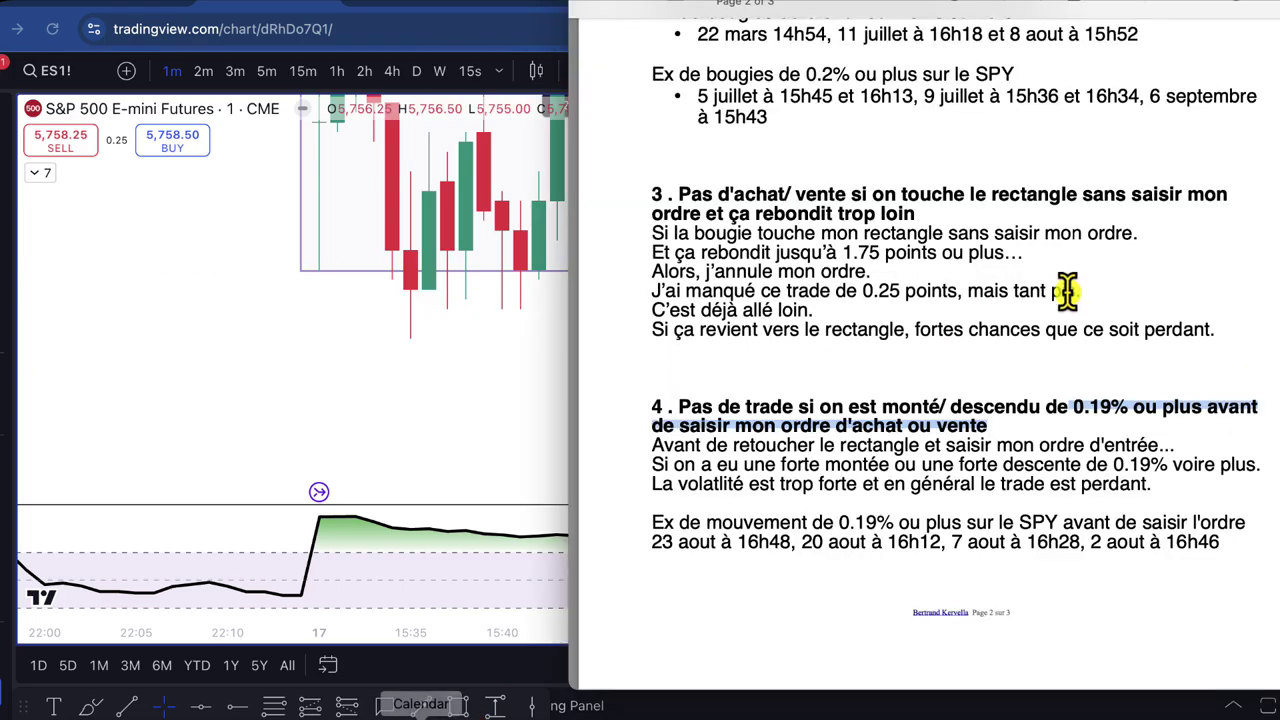
scroll(983, 286, up, 15)
scroll(1084, 285, down, 5)
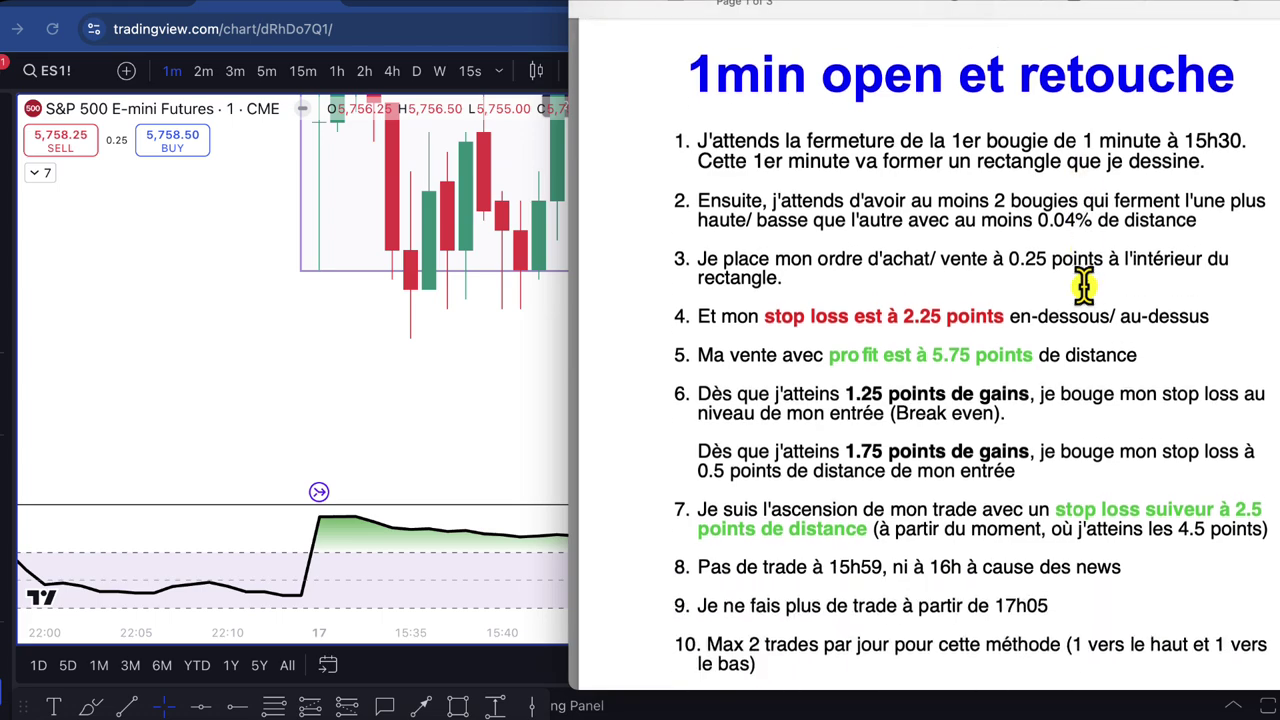
drag(786, 295, 960, 295)
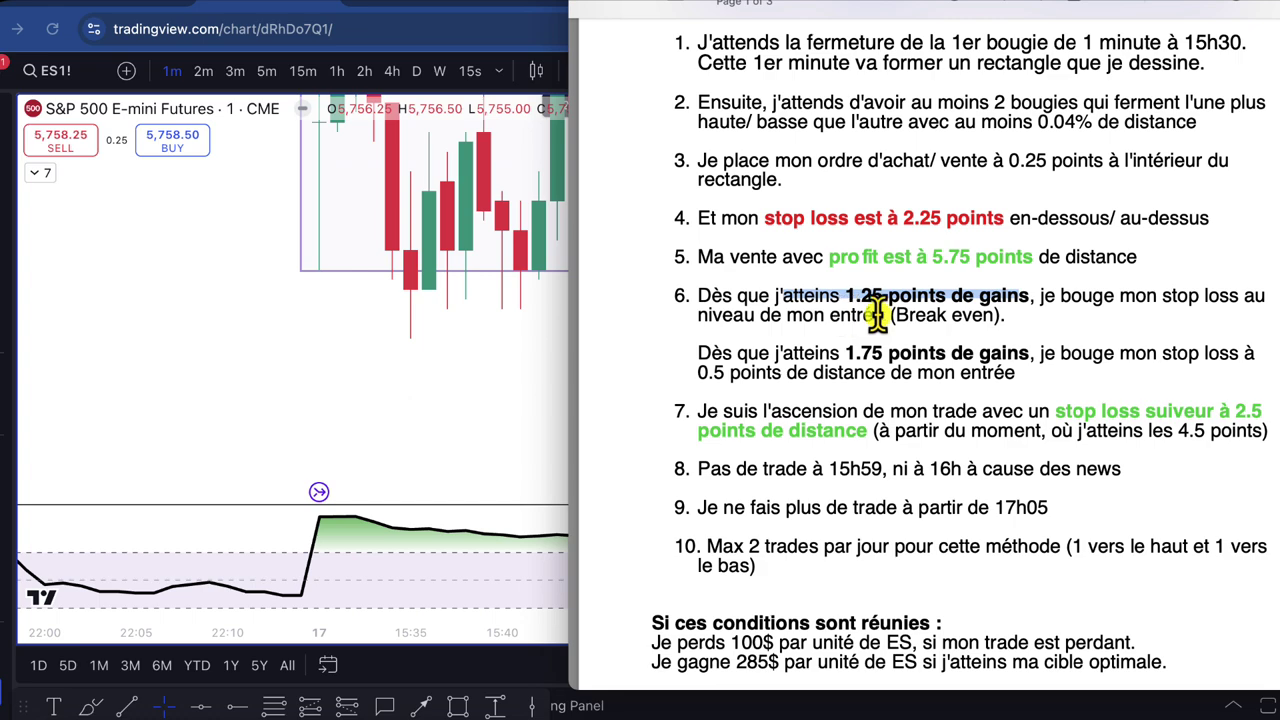
click(457, 357)
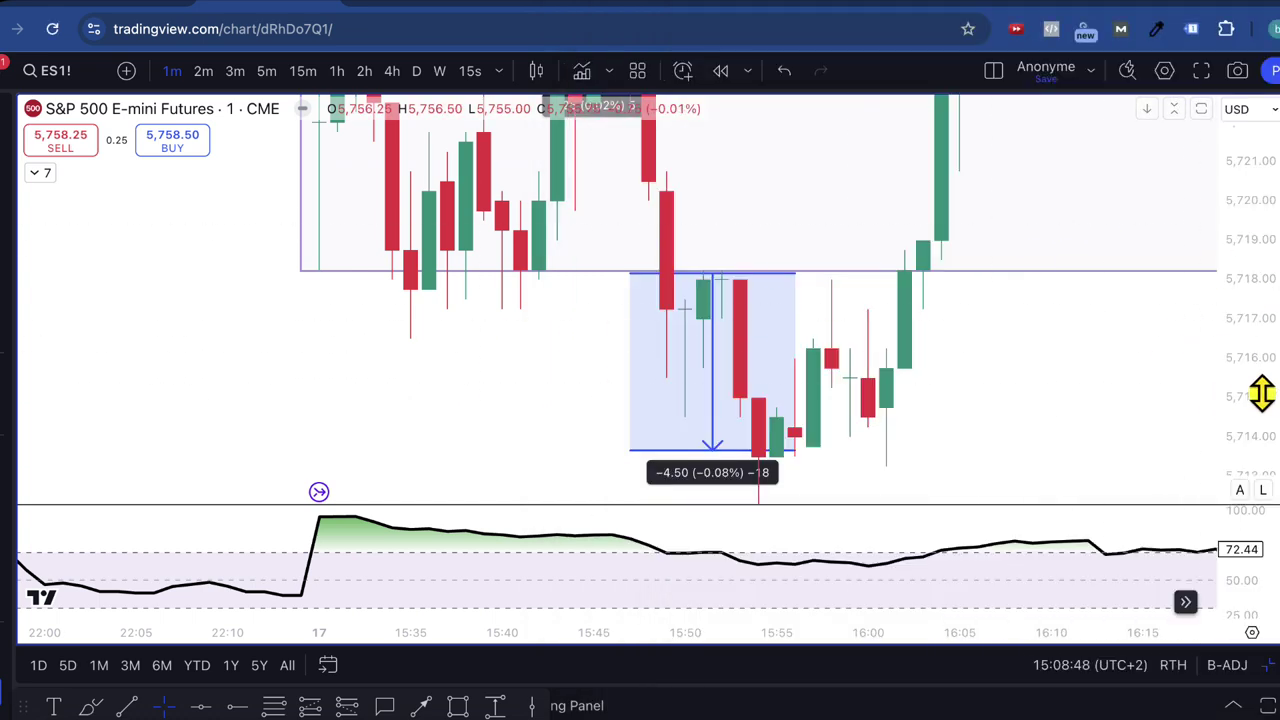
- Examine the candles around 16:02 on 17 Sept where price returns to the rectangle's lower edge
drag(1248, 396, 1247, 372)
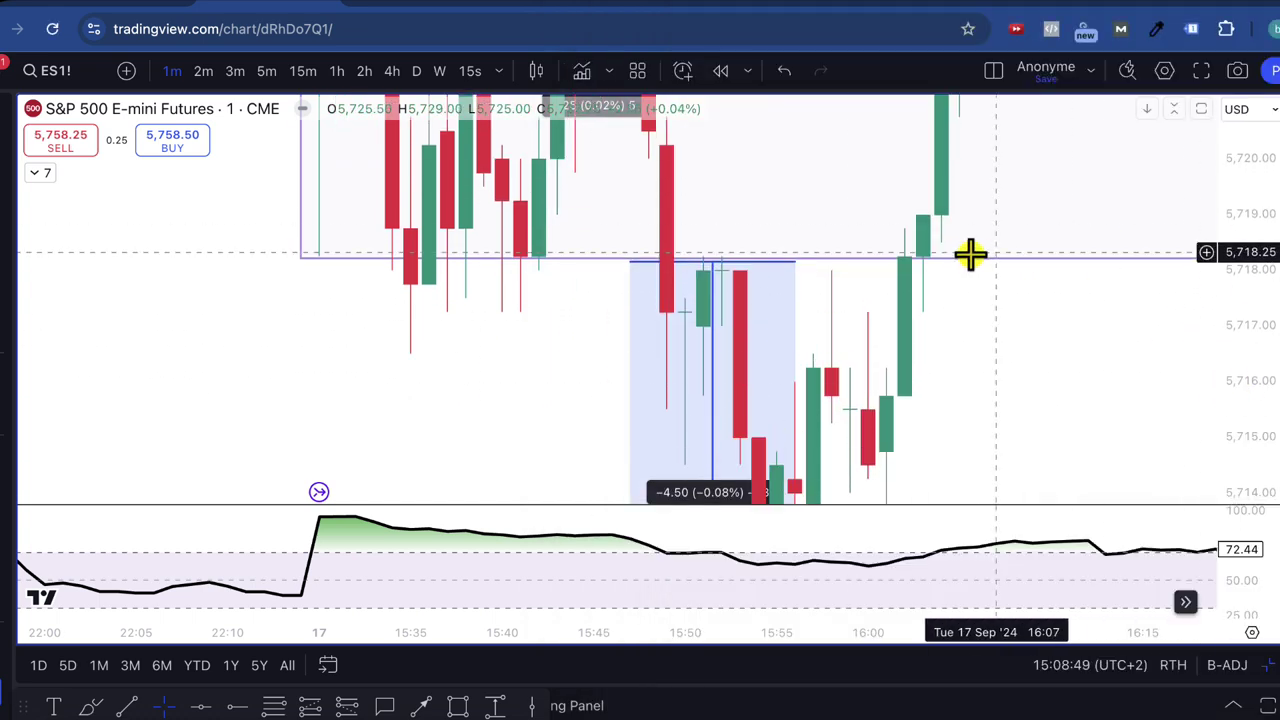
click(903, 270)
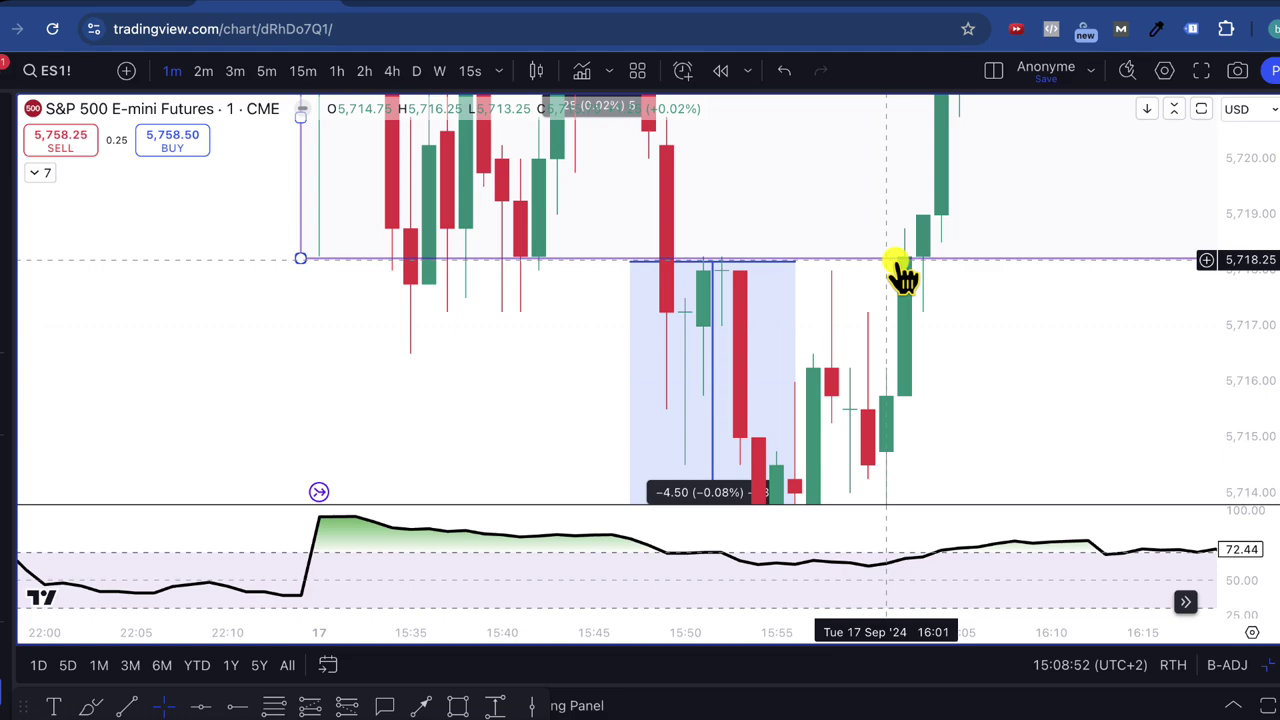
click(889, 268)
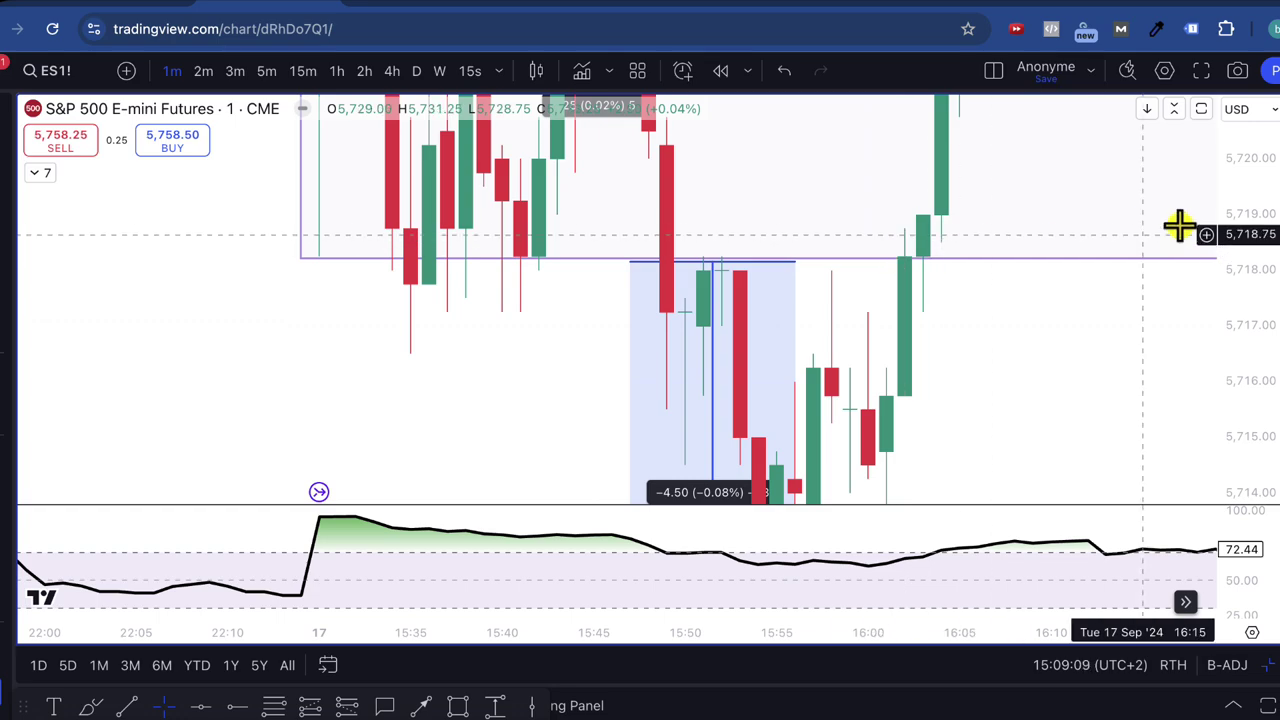
- Draw a price range up from the 17 Sept rectangle's upper edge at 16:03, and extend it to 10.75 points (0.19%) at 16:18
drag(1251, 194, 1249, 417)
drag(1060, 268, 857, 380)
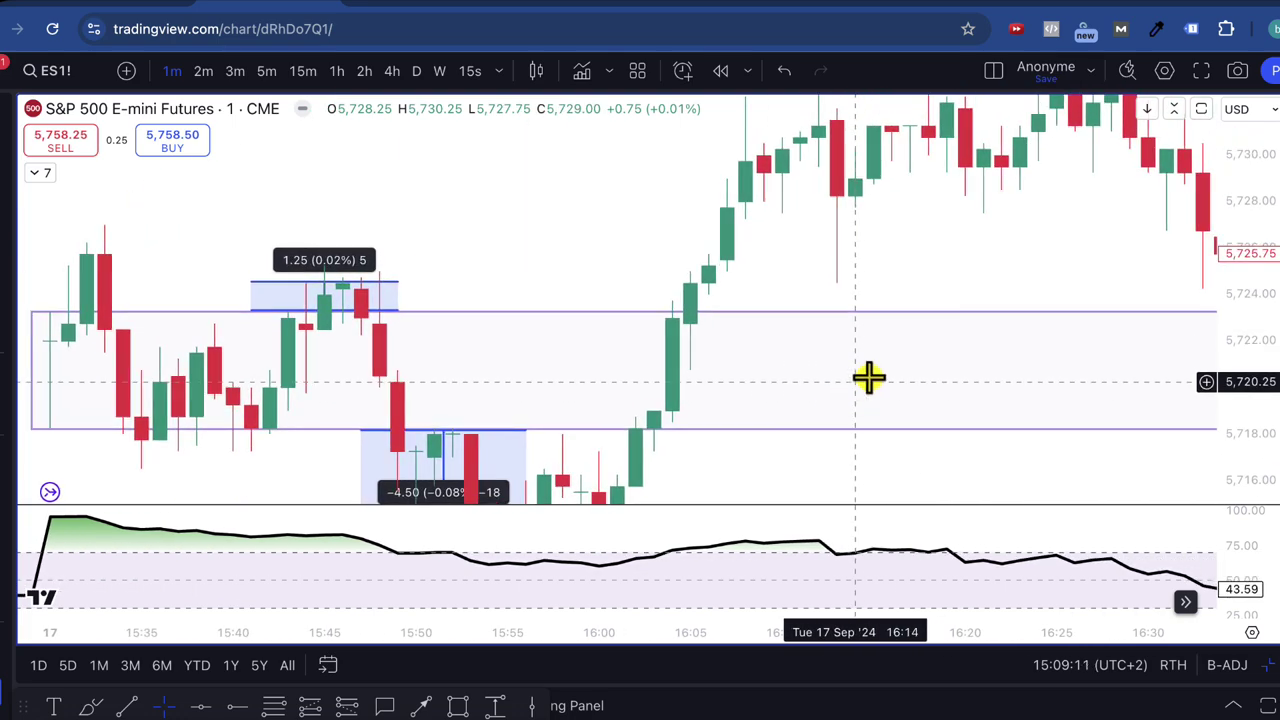
drag(1266, 249, 1171, 286)
scroll(845, 265, down, 2)
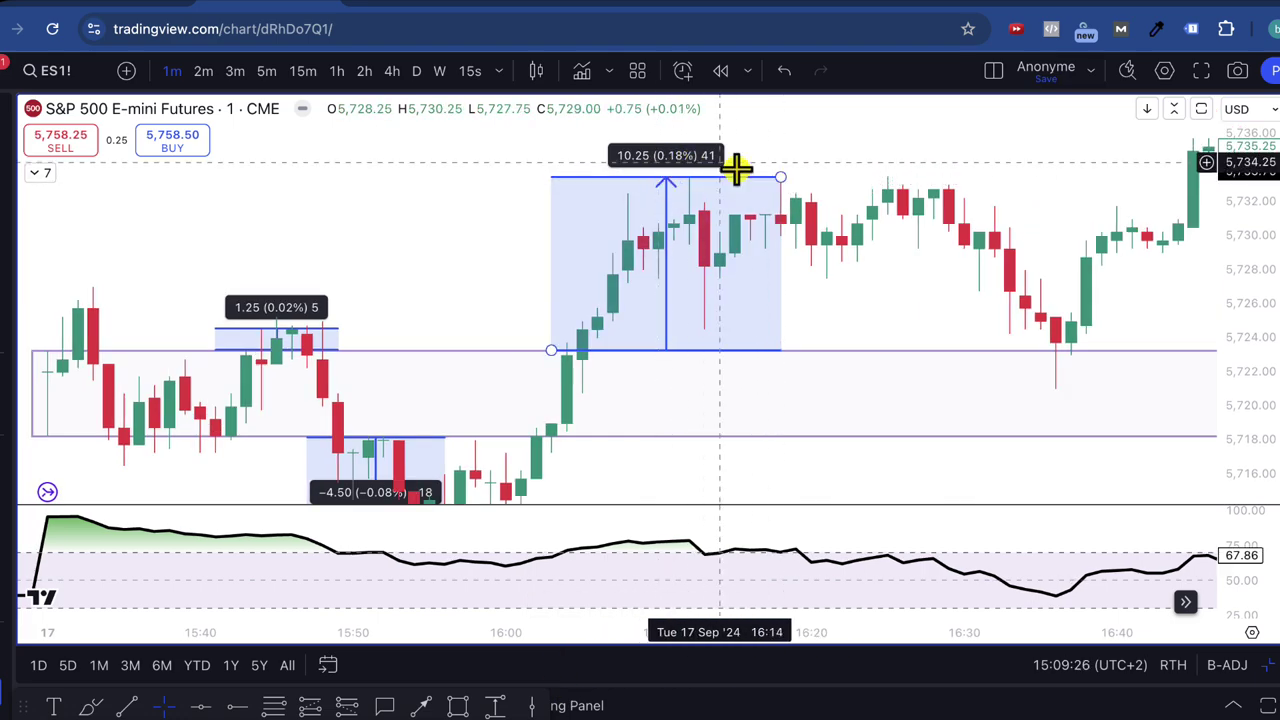
mouse_move(779, 178)
mouse_down()
mouse_move(789, 184)
mouse_move(787, 167)
mouse_up()
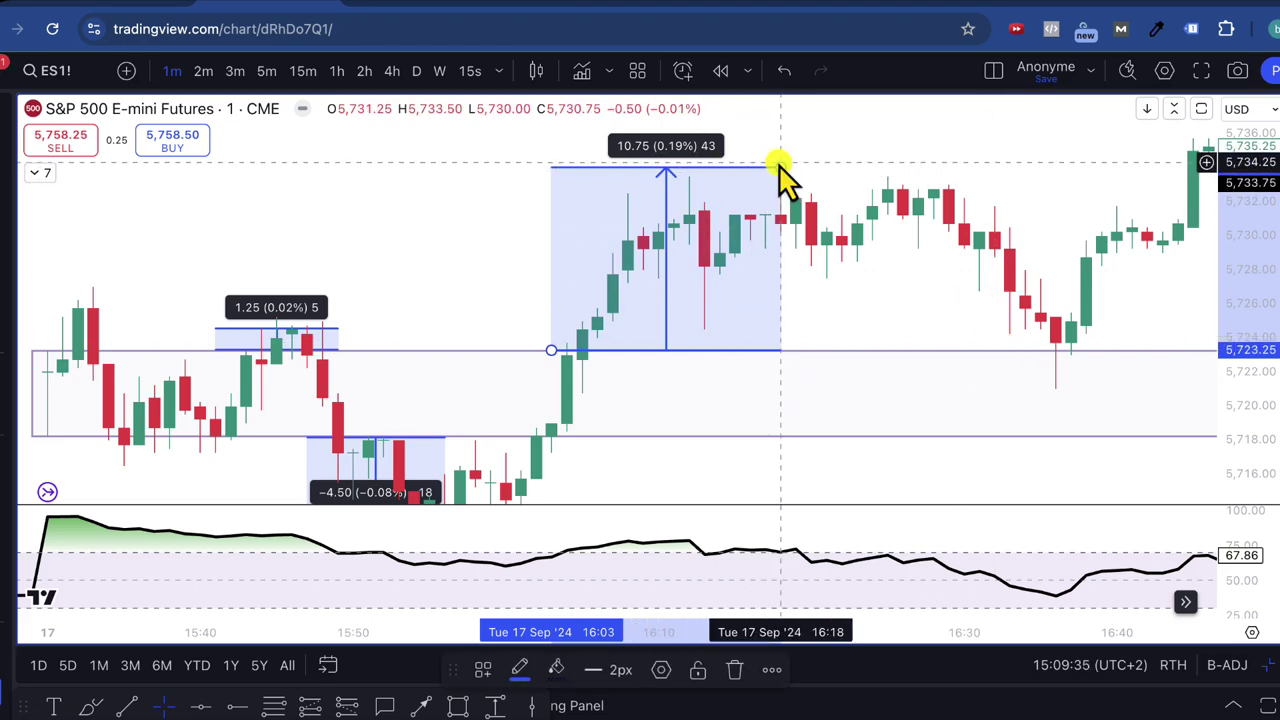
- Examine the candles around 16:36 on 17 Sept where price falls back to the rectangle's upper edge
scroll(1054, 257, right, 3)
drag(1257, 394, 983, 289)
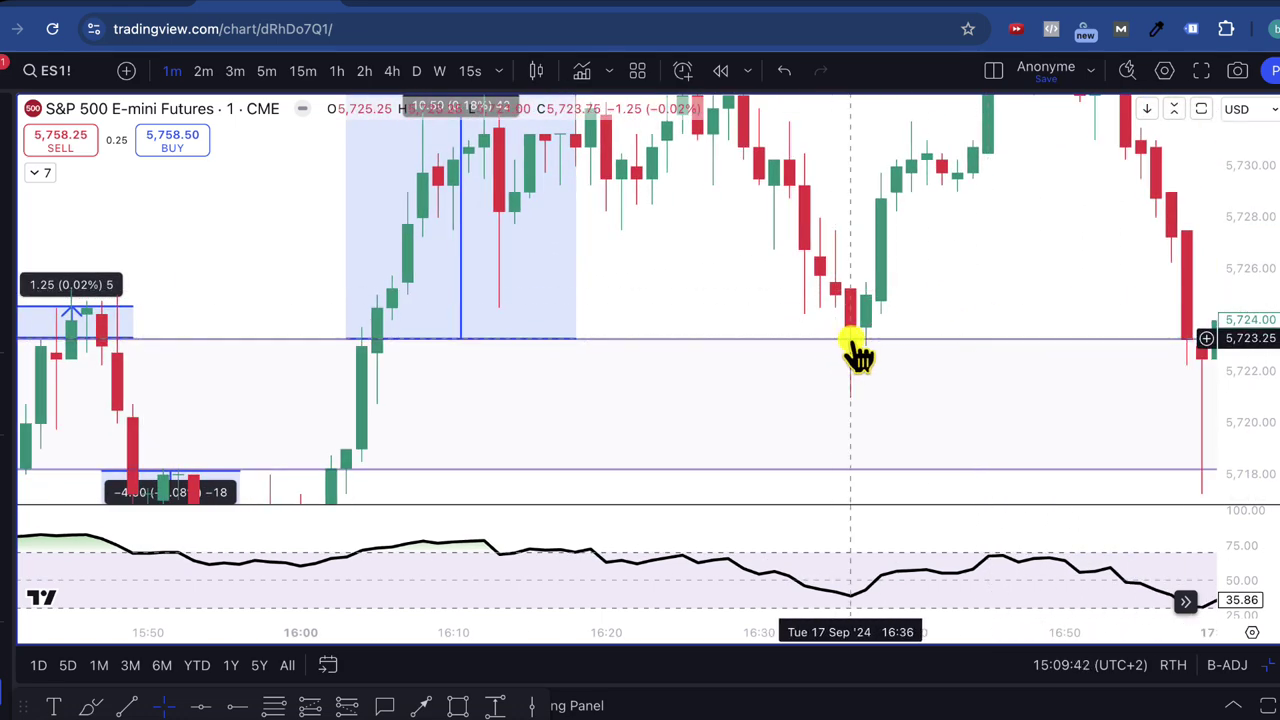
drag(1251, 457, 1268, 428)
drag(986, 320, 908, 290)
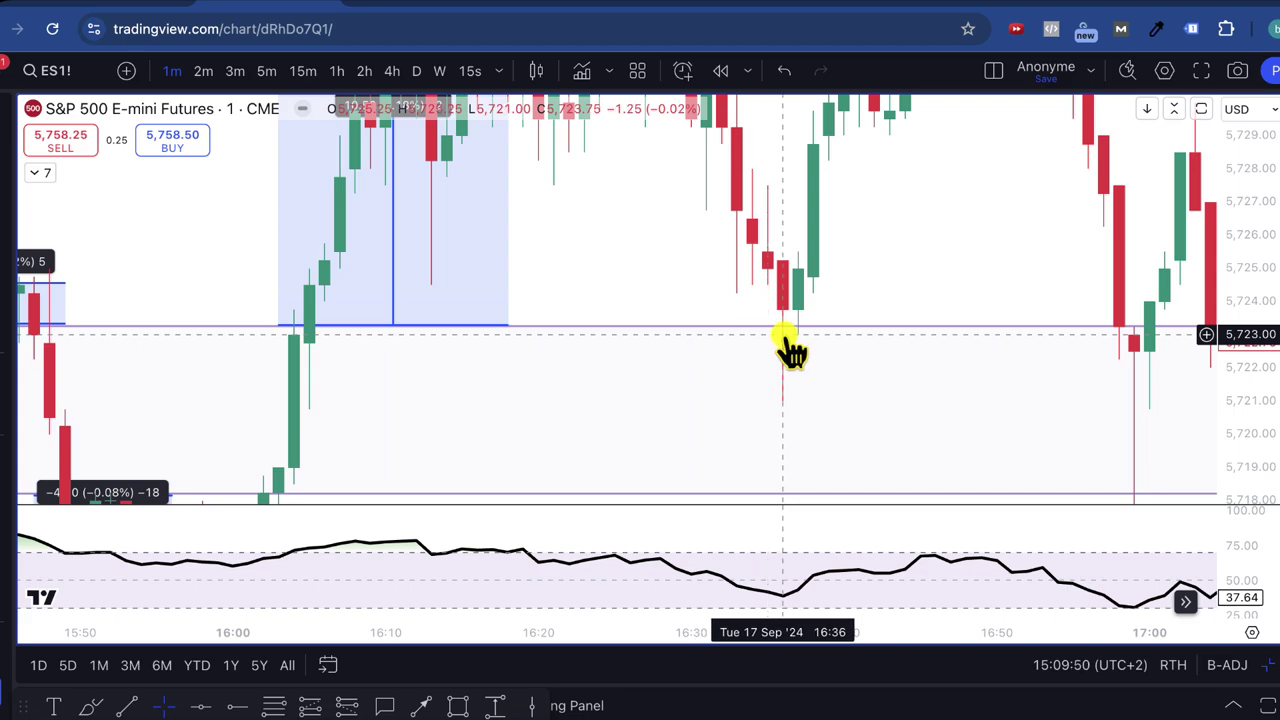
click(786, 384)
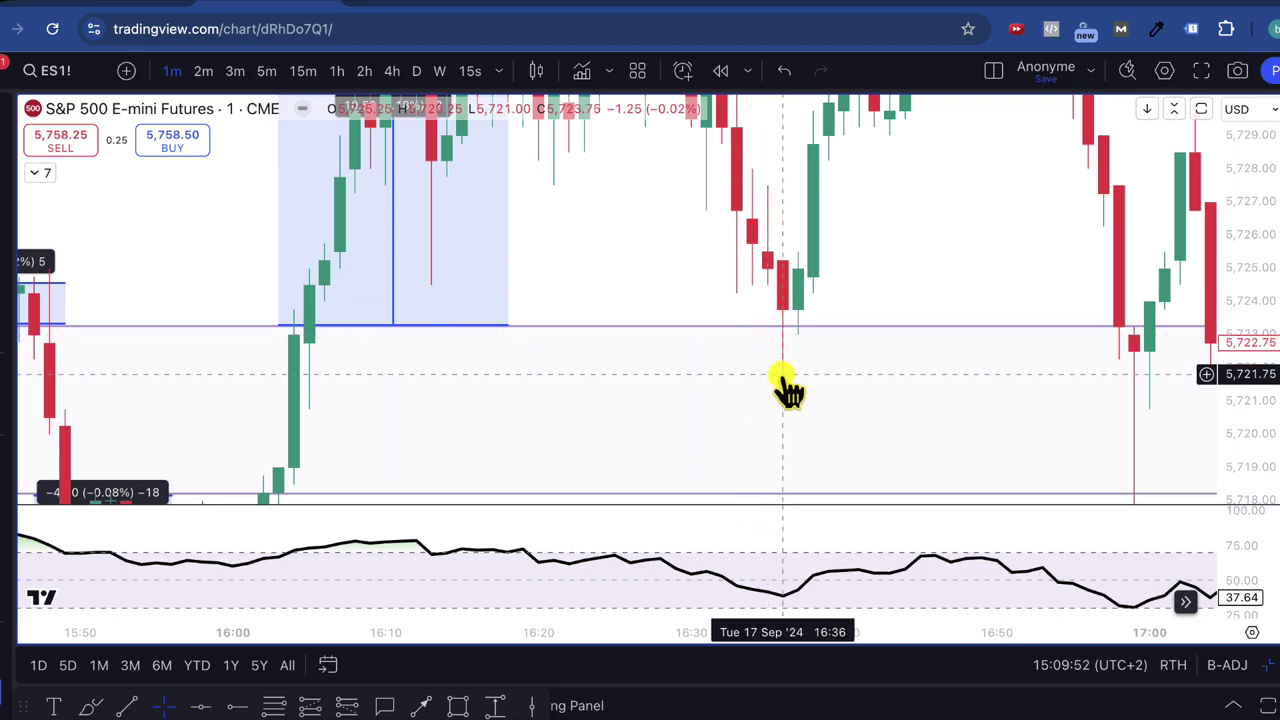
click(779, 328)
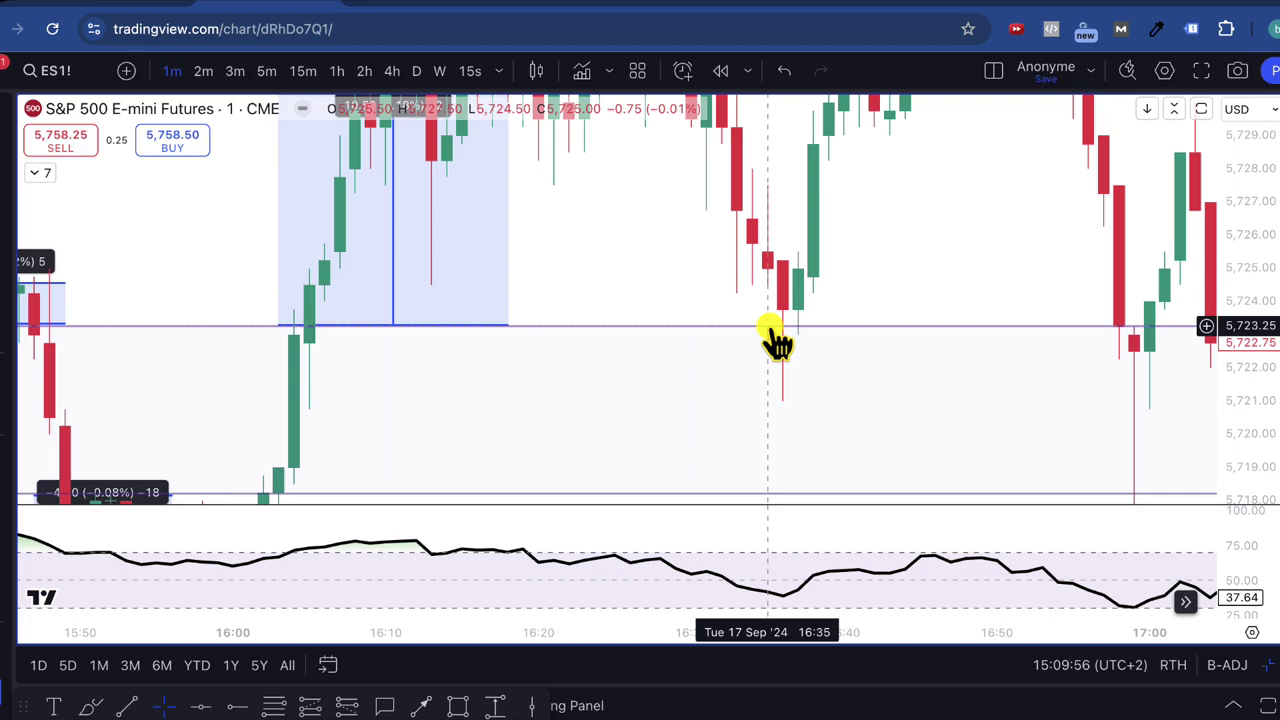
click(783, 338)
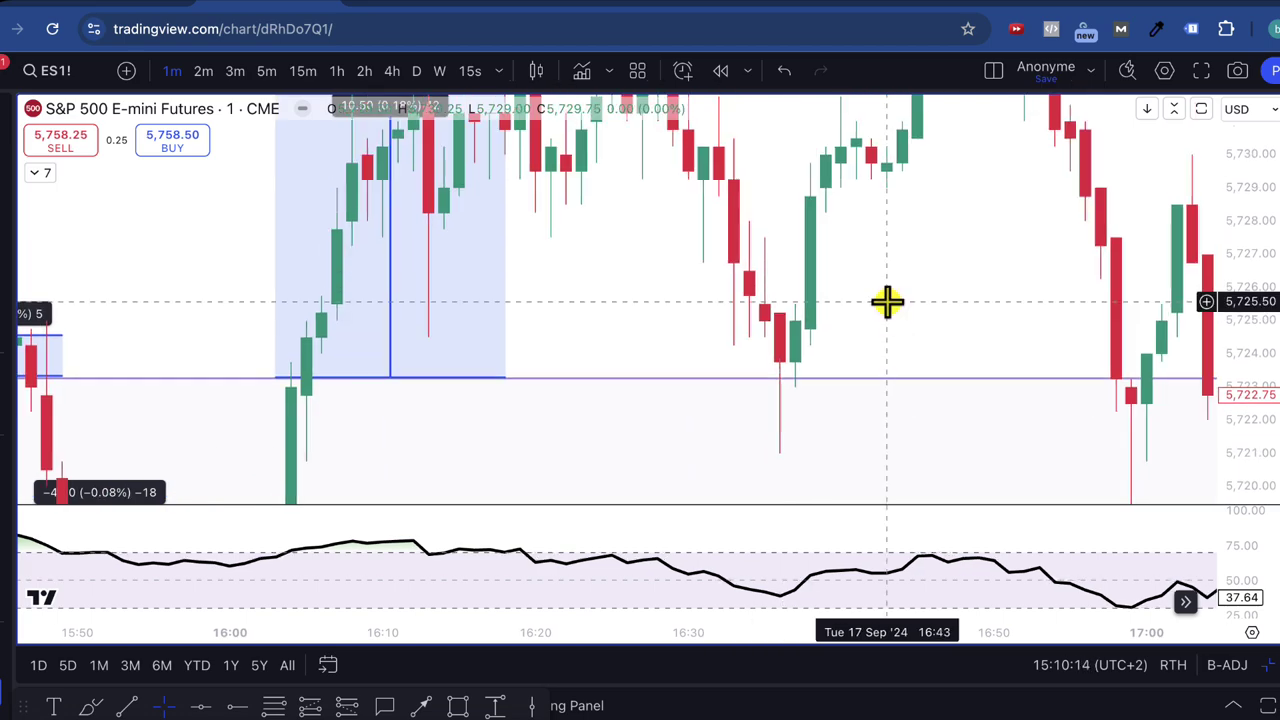
drag(1271, 251, 1250, 275)
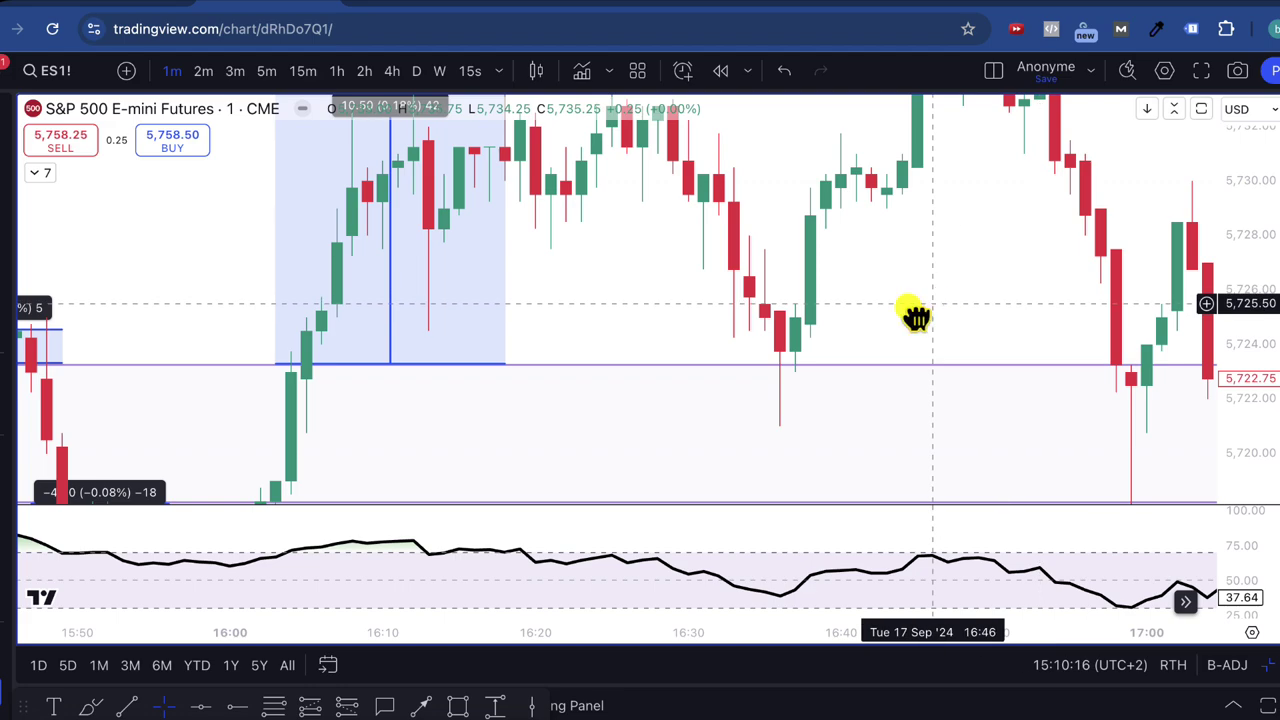
drag(802, 373, 720, 400)
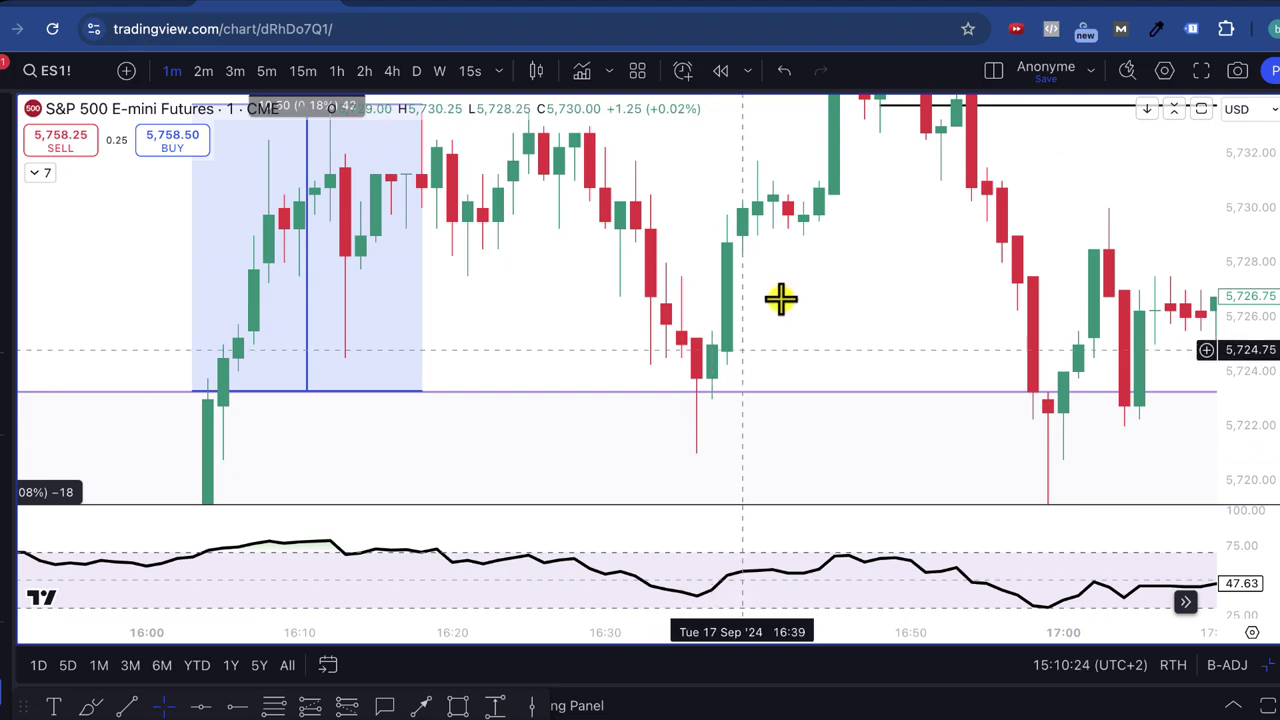
drag(794, 257, 757, 286)
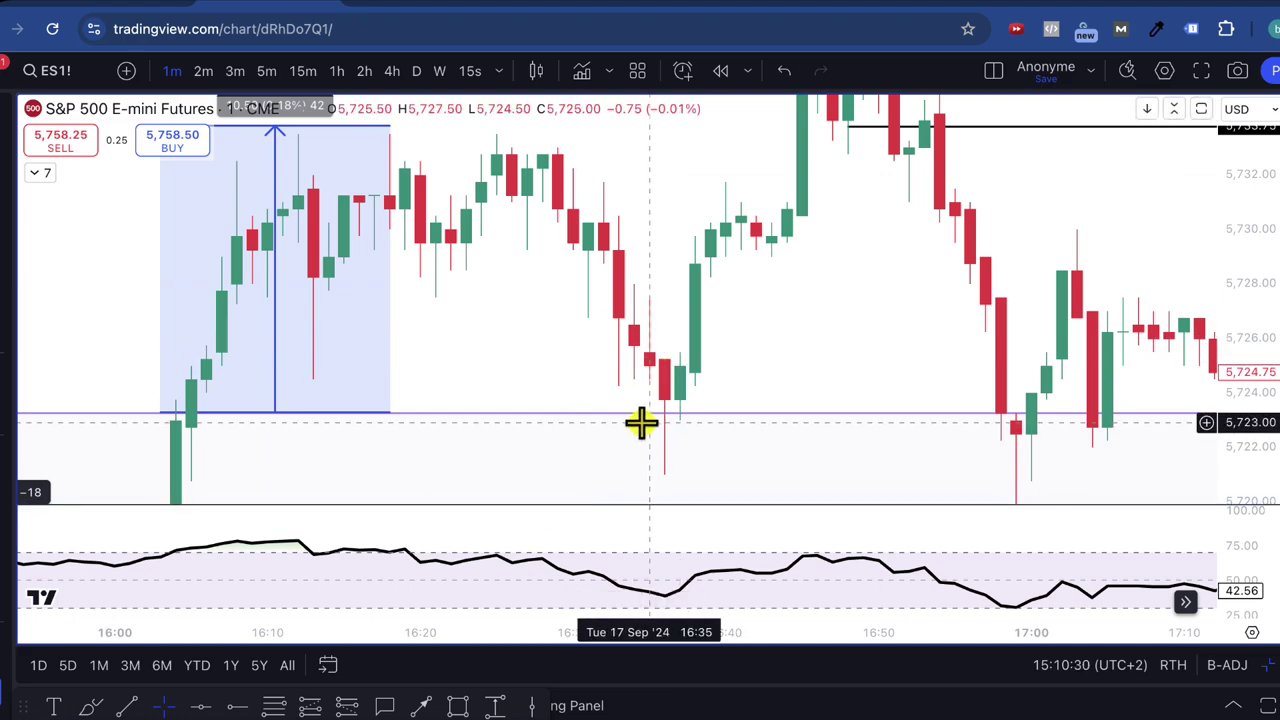
- Place two horizontal rays starting at the 16:36 candle on 17 Sept, at 5,723.00 and 5,722.00
click(243, 707)
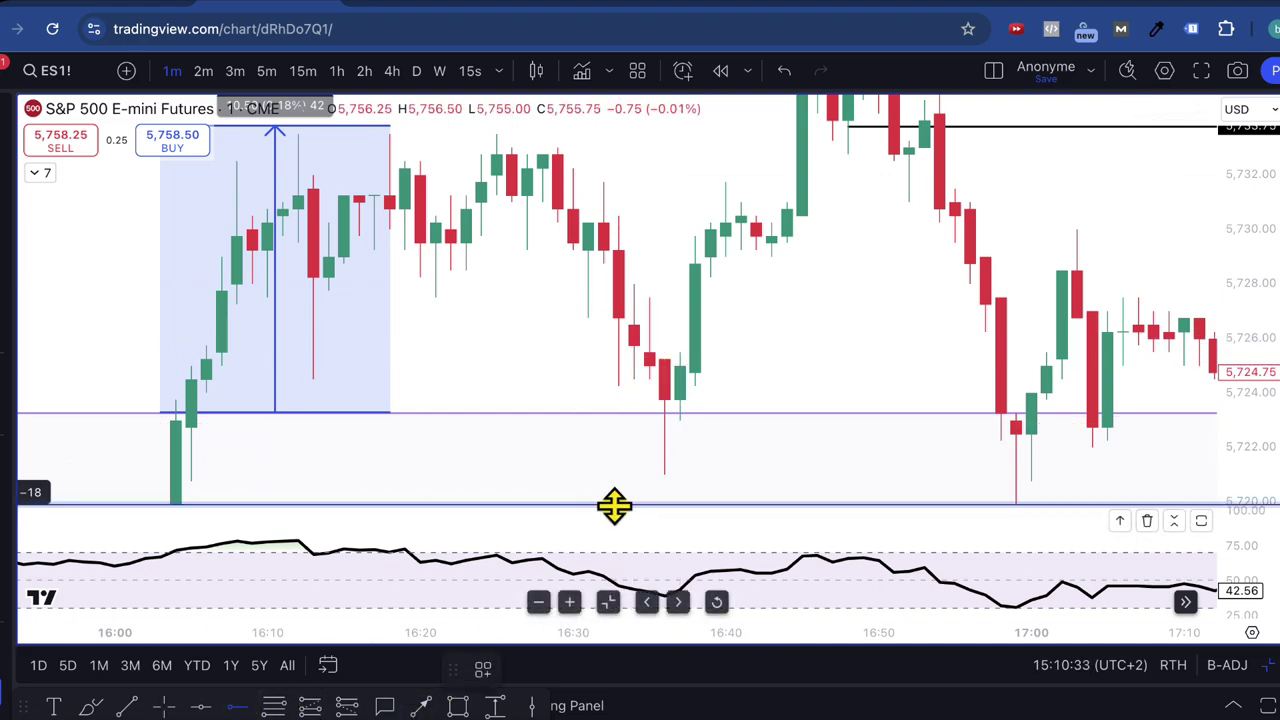
click(658, 420)
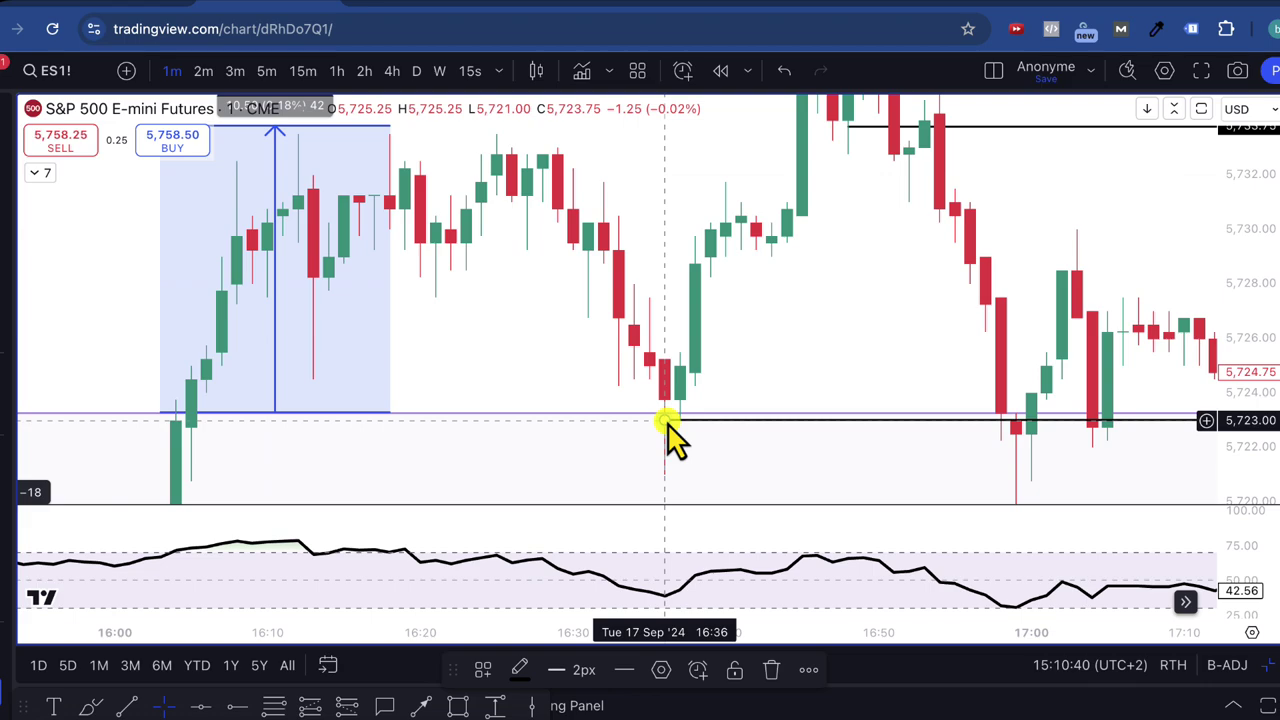
drag(664, 420, 664, 418)
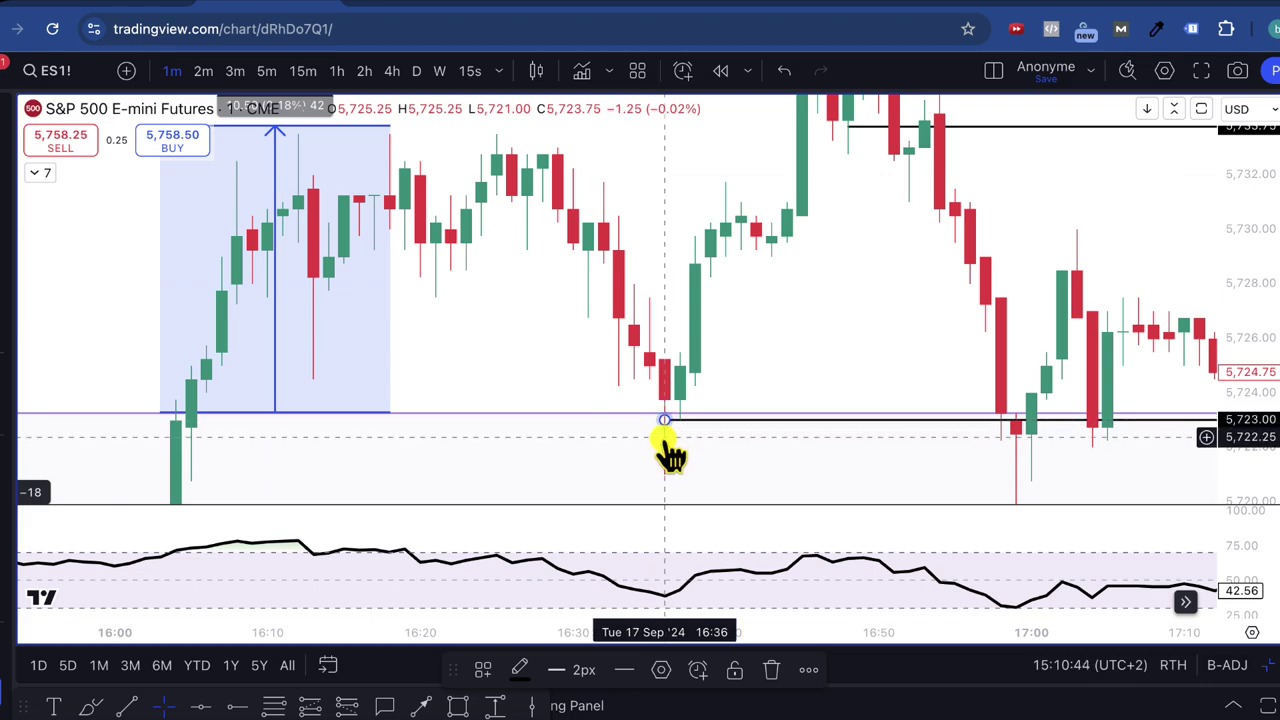
click(240, 703)
click(658, 450)
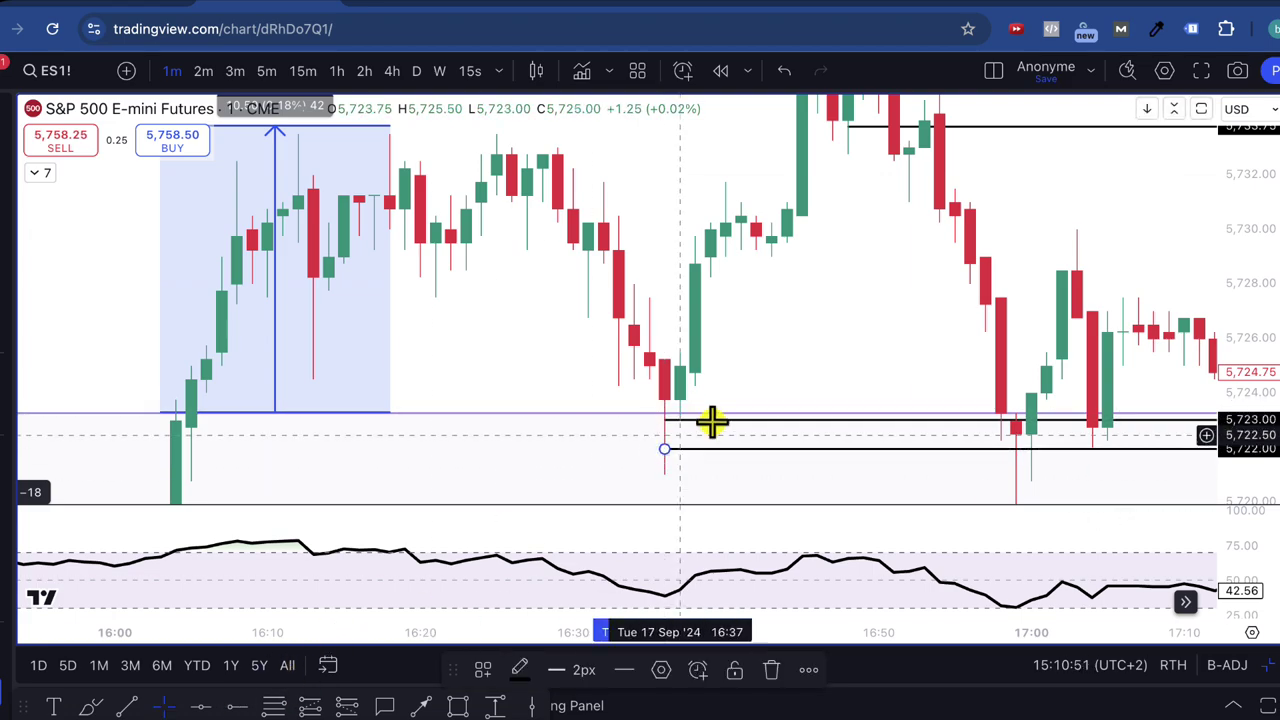
- Examine the 16:36 candle on 17 Sept against the two horizontal rays and the price movement that follows
scroll(1137, 385, left, 2)
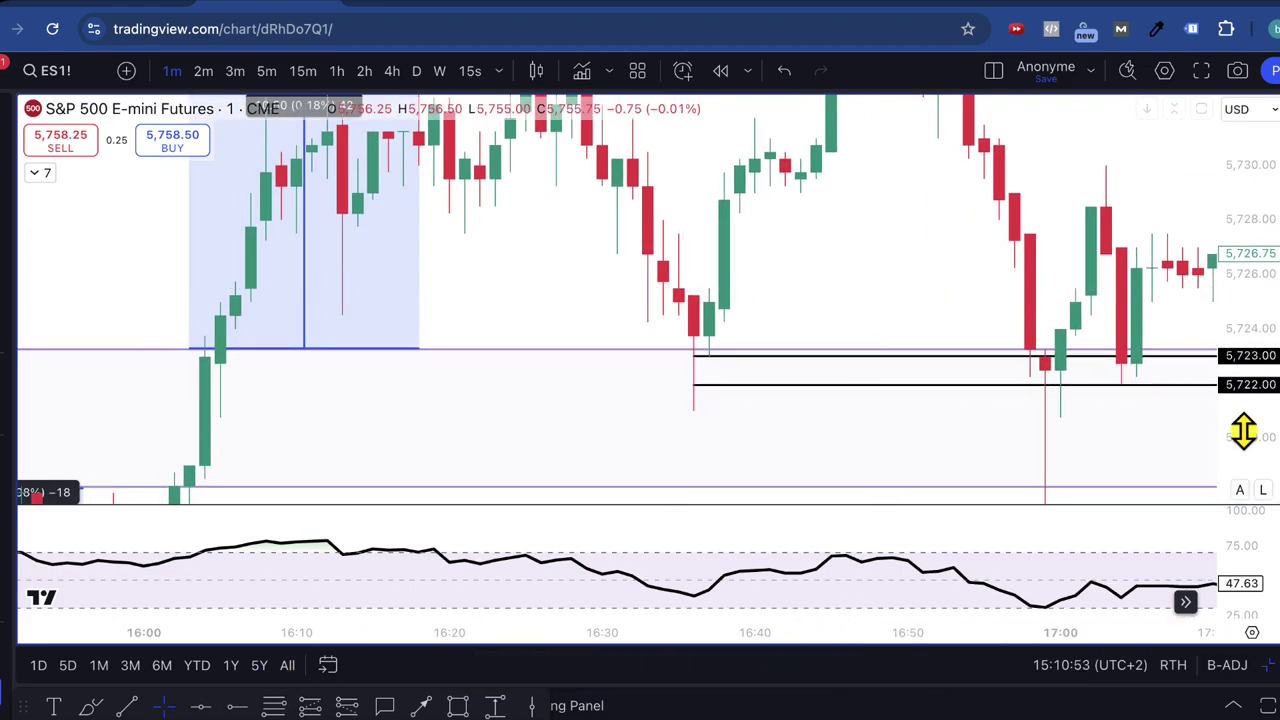
drag(1240, 429, 1200, 306)
drag(917, 346, 813, 316)
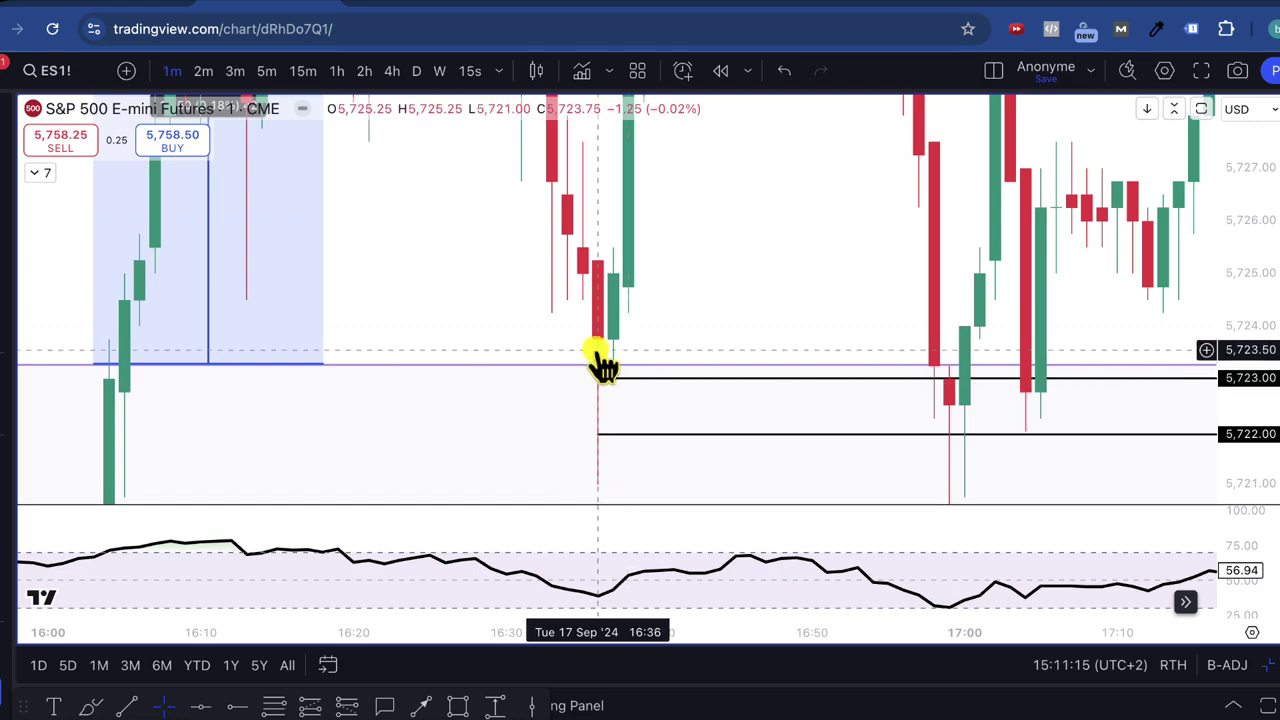
mouse_move(623, 352)
mouse_down()
mouse_move(692, 442)
mouse_move(692, 494)
mouse_up()
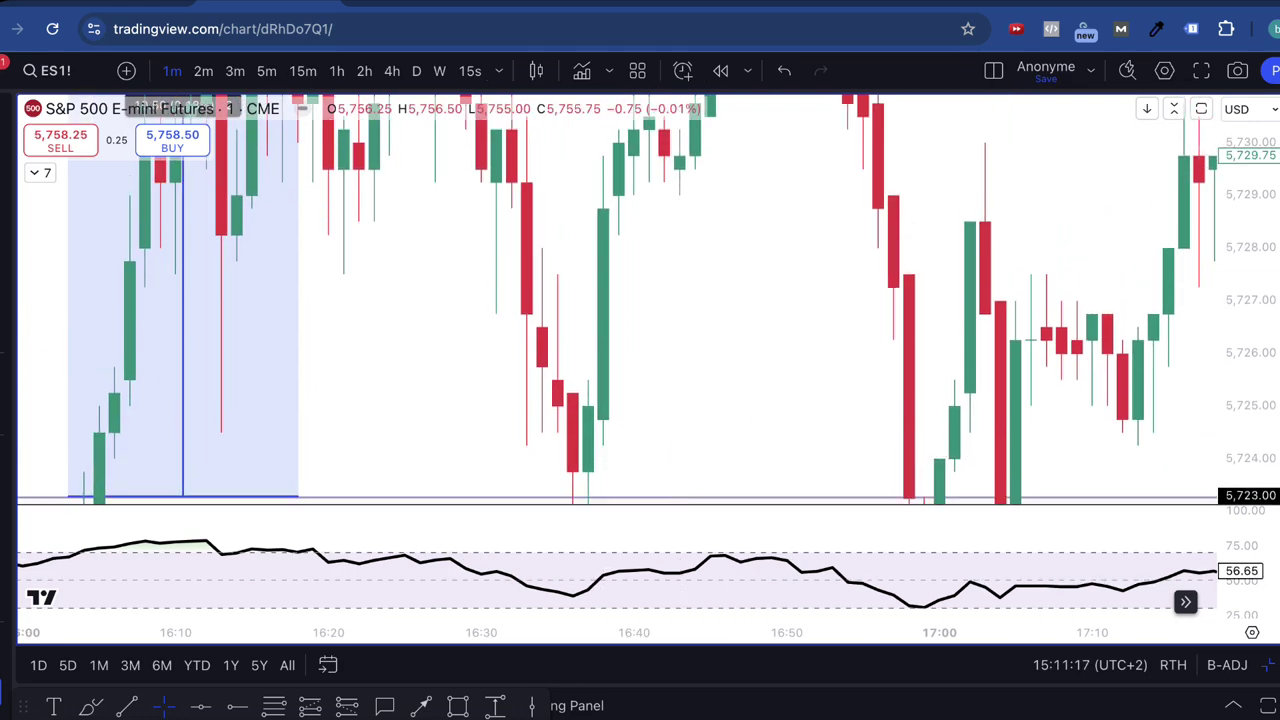
drag(1268, 208, 660, 340)
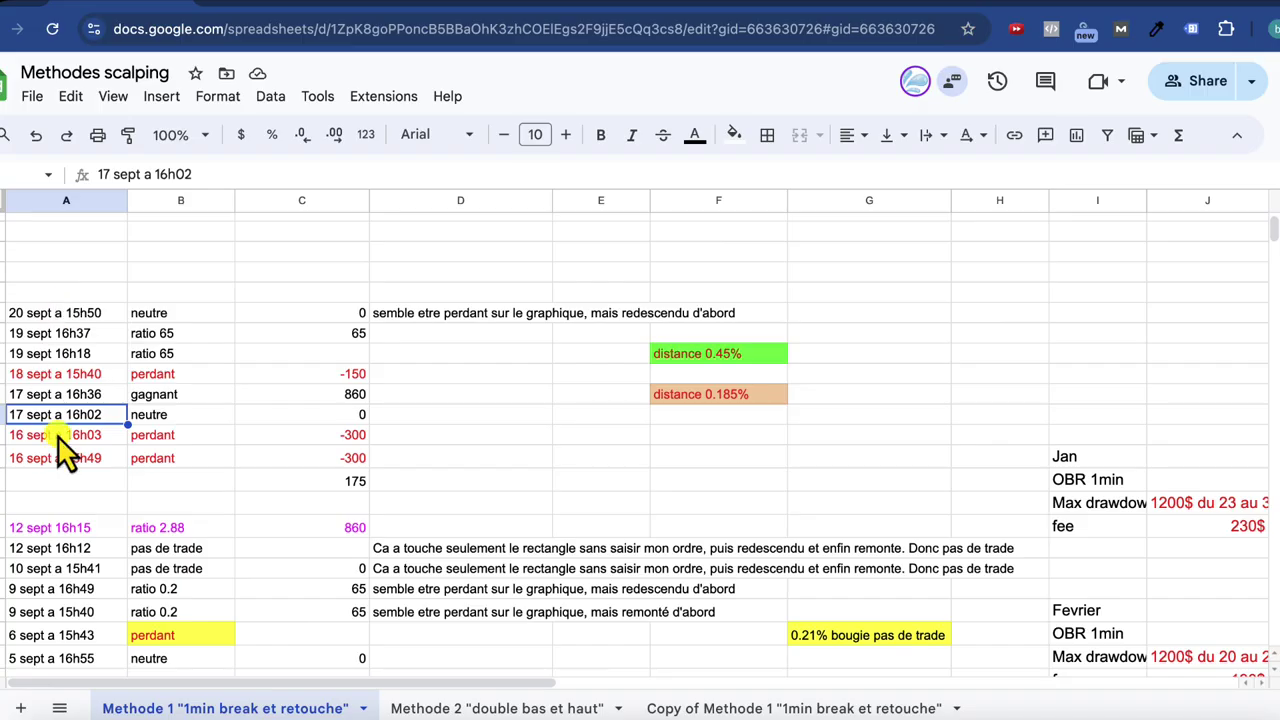
- Check the "17 sept a 16h36" trade's result in the results sheet and compare it with the 16:36 candle on the chart
click(43, 396)
click(338, 396)
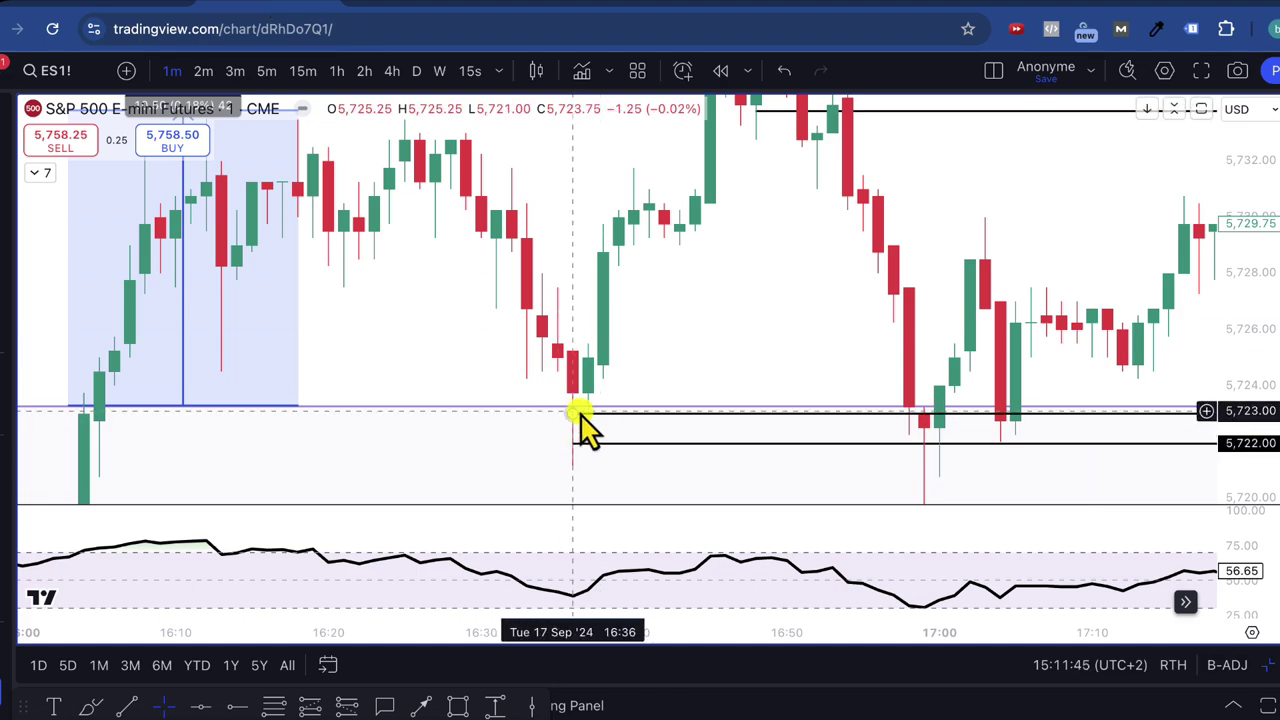
click(578, 411)
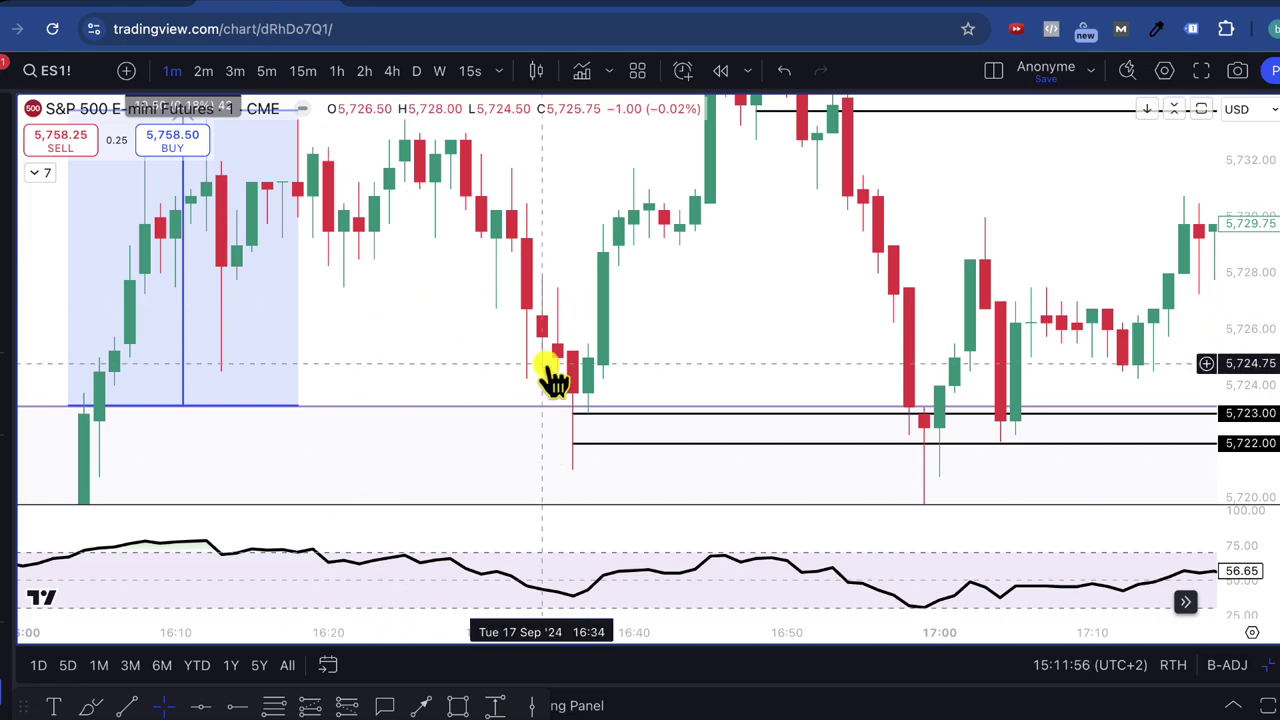
- Select the "18 sept a 15h40" trade in the results sheet and bring up the 18 Sept opening rectangle on the chart
click(140, 5)
click(38, 376)
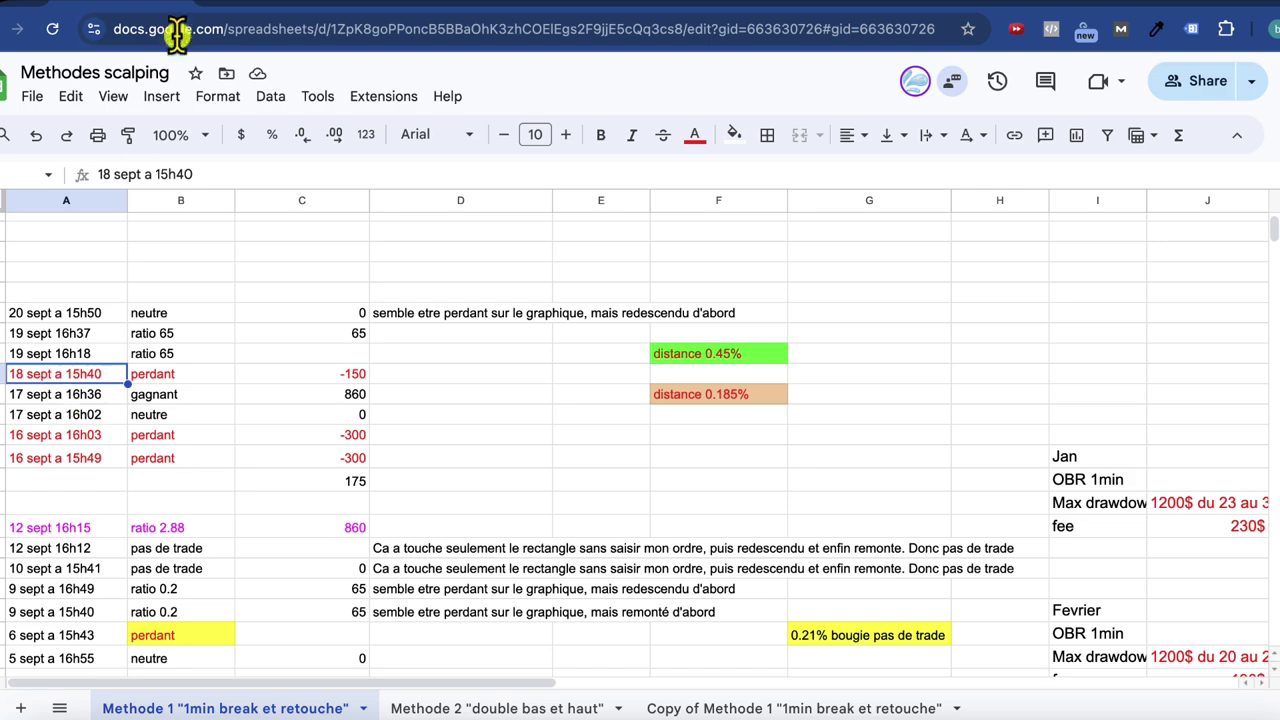
click(255, 8)
drag(560, 251, 477, 251)
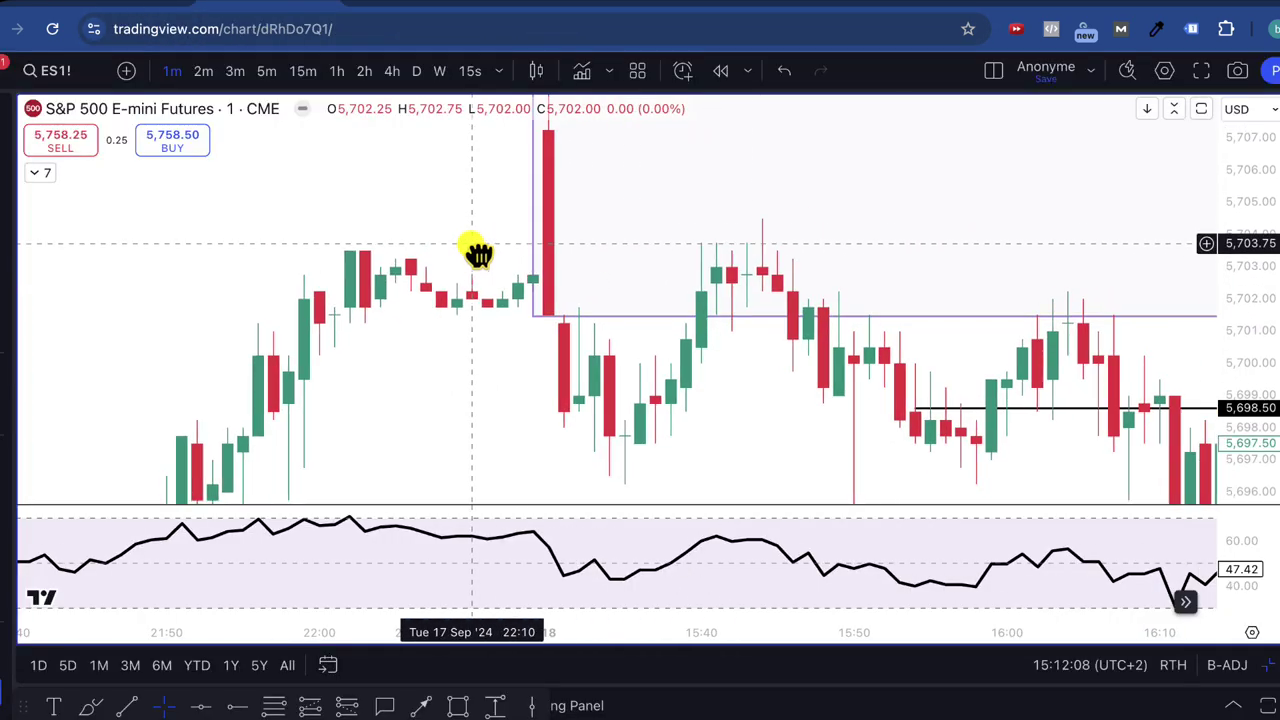
drag(897, 255, 875, 255)
drag(1251, 214, 1251, 271)
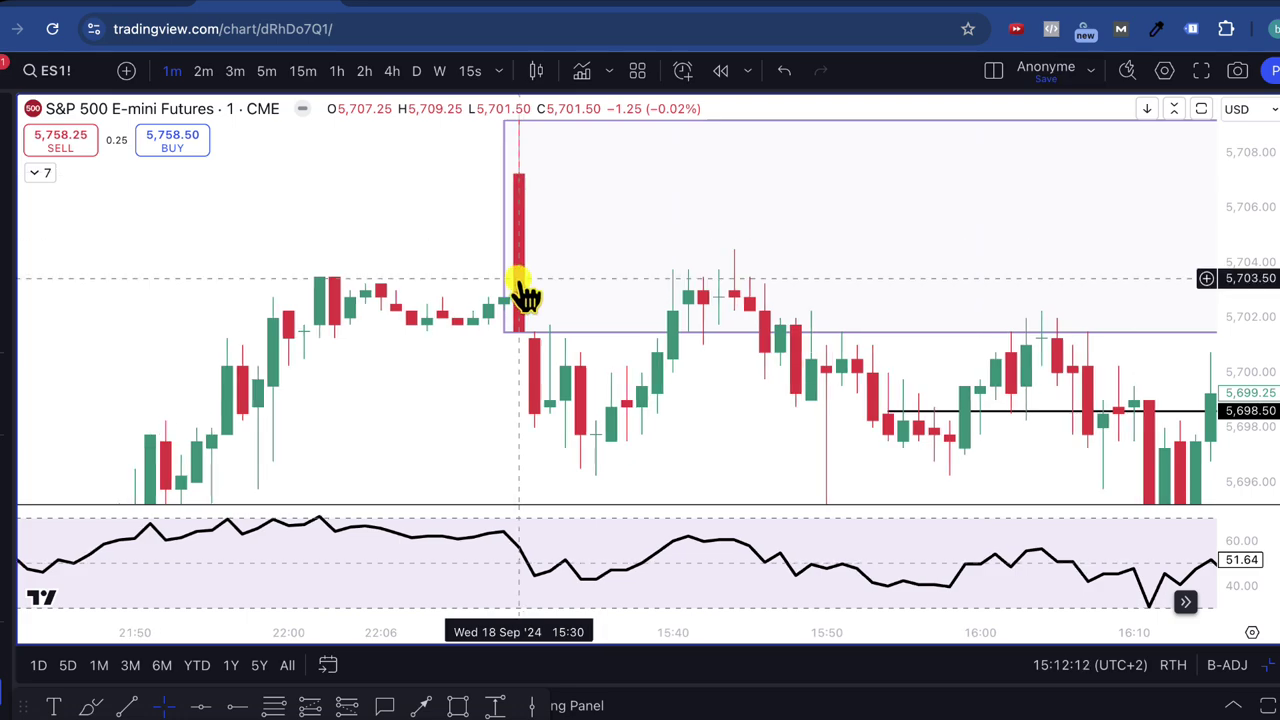
- Draw a price range about 3.75 points down from the lower edge of the 18 Sept rectangle, from 15:30 to 15:35
drag(449, 269, 381, 250)
click(494, 705)
click(456, 316)
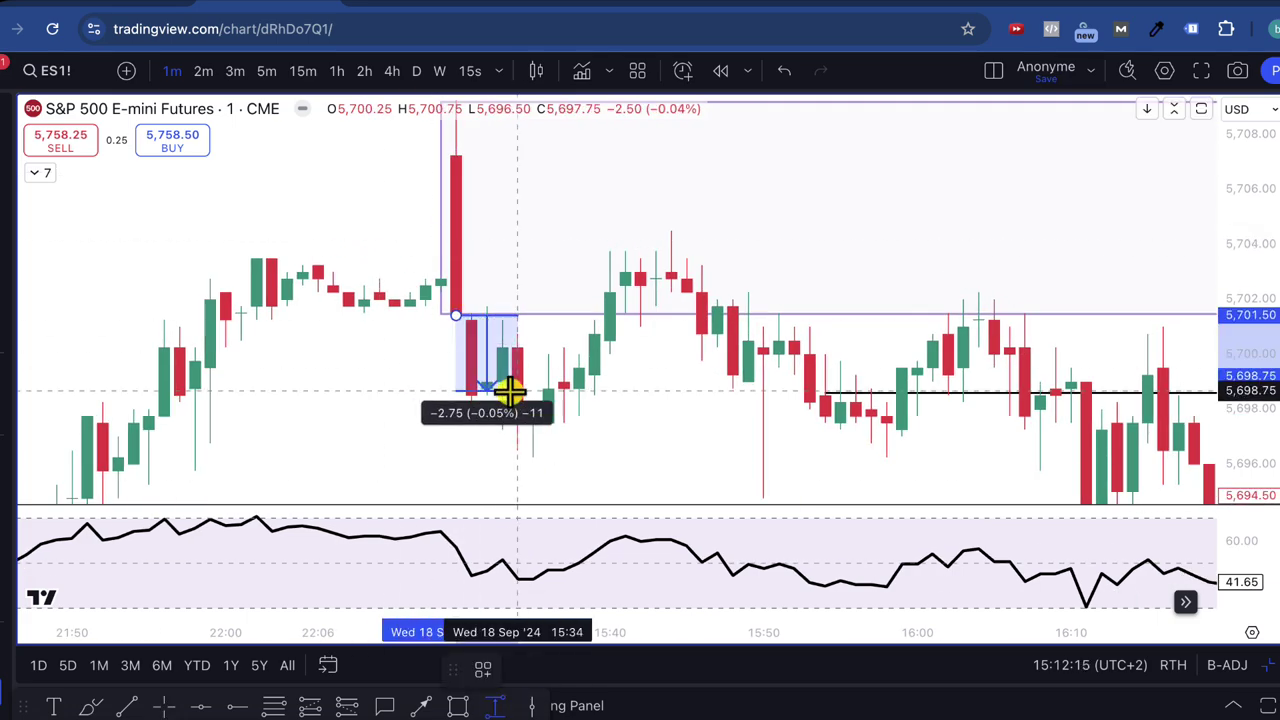
click(533, 419)
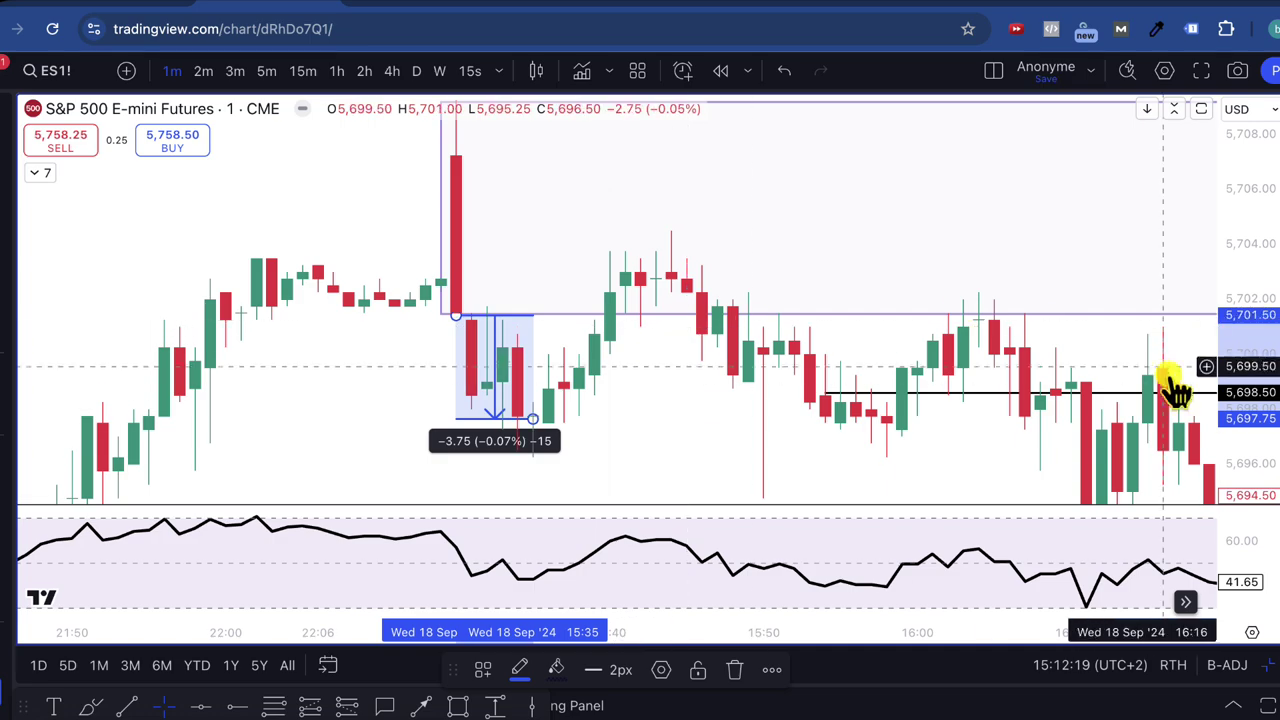
- Place two horizontal rays inside the 18 Sept rectangle, starting just before the 15:40 candle, at 5,701.75 and 5,702.75
drag(1260, 414, 1087, 190)
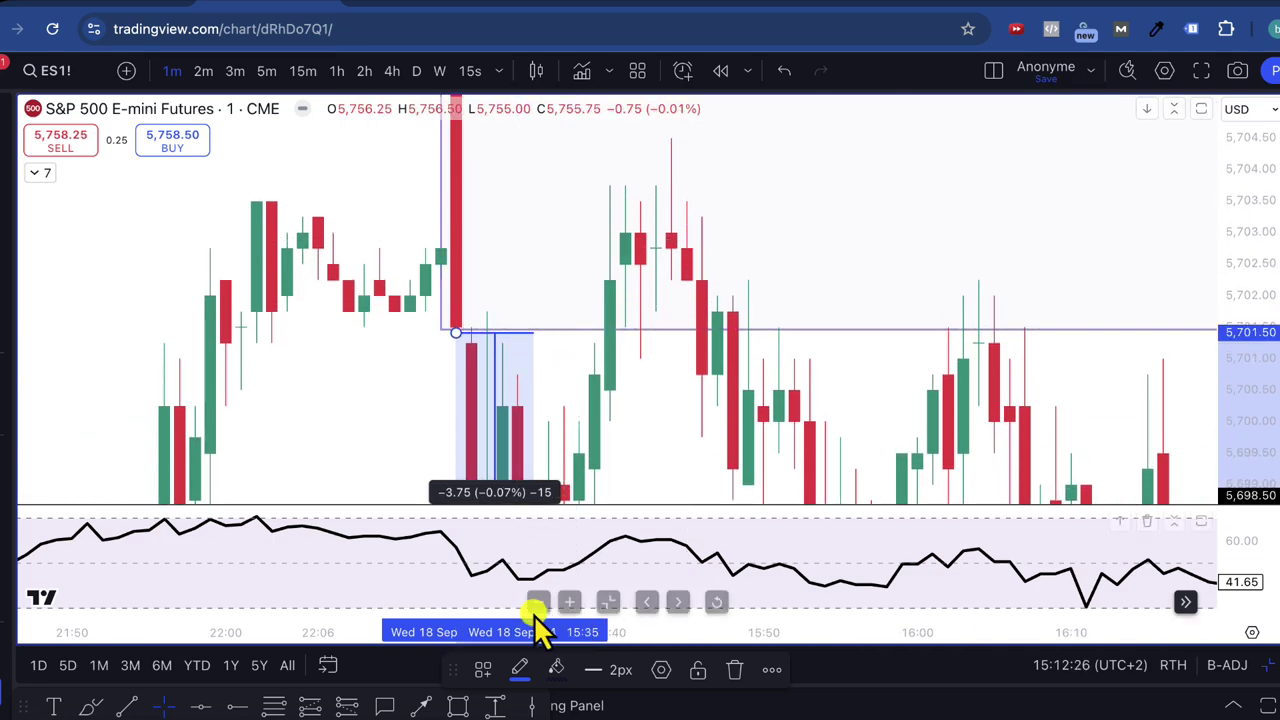
key(alt+h)
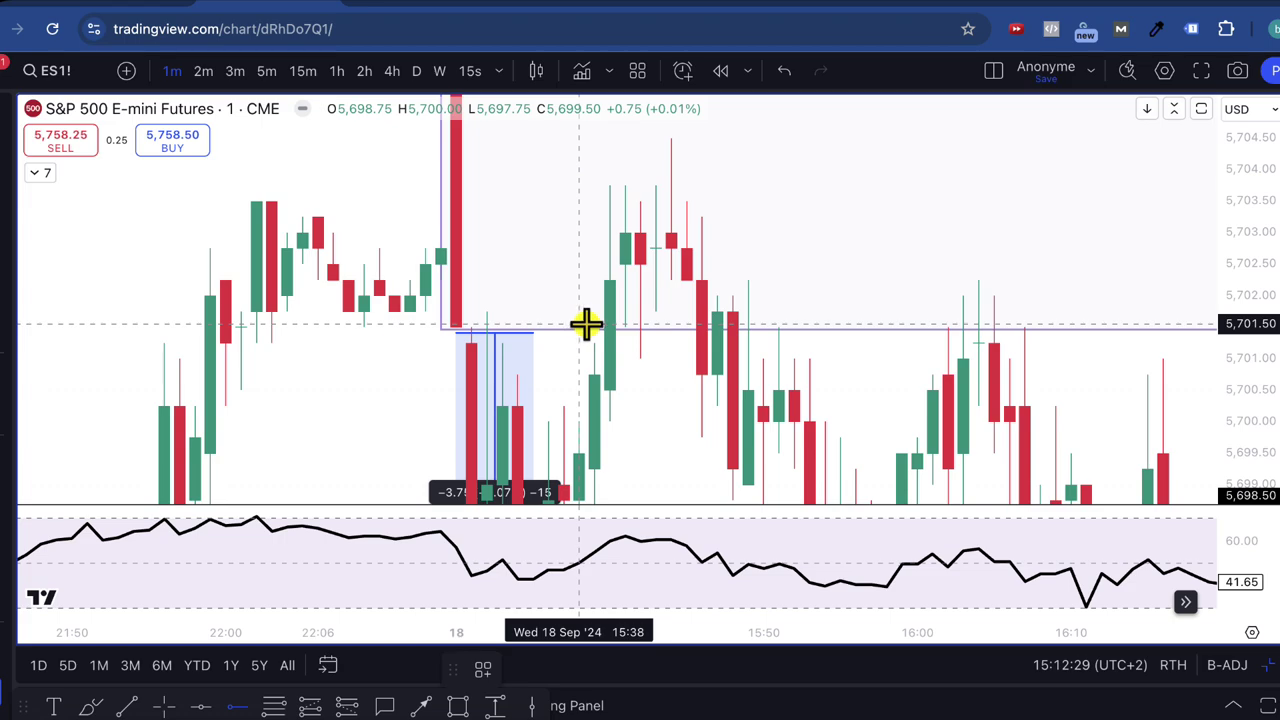
click(593, 317)
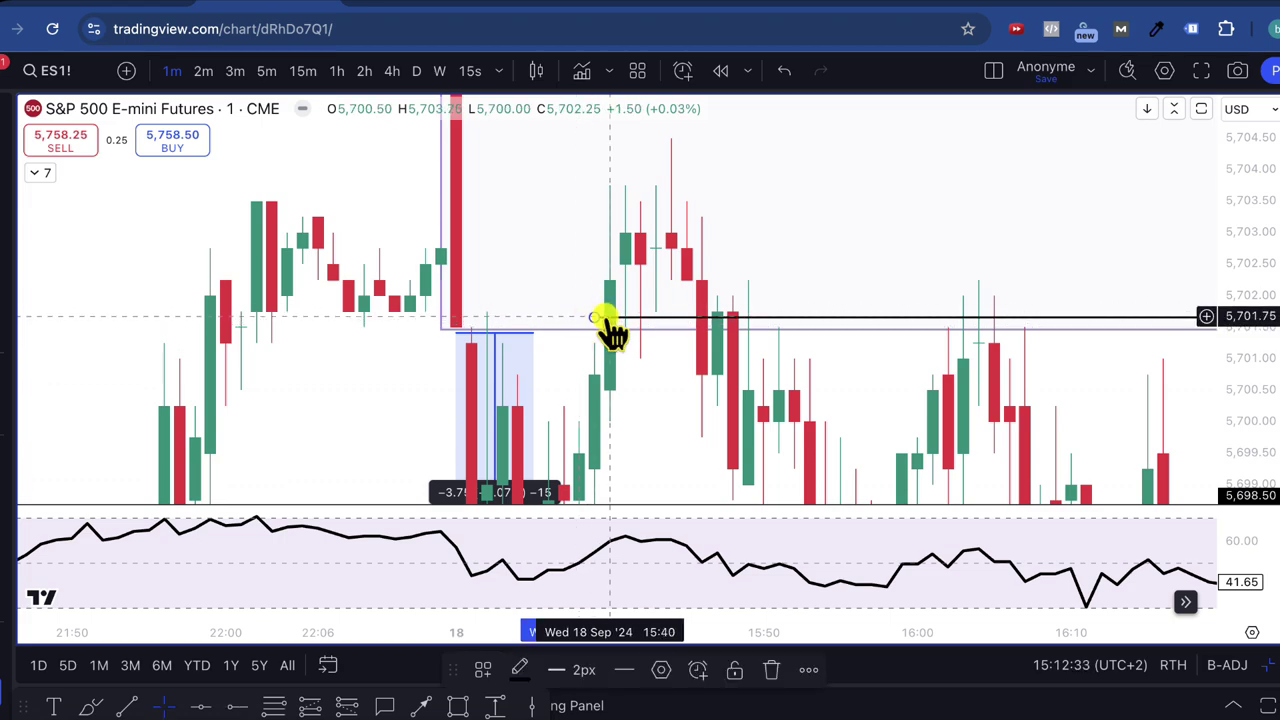
click(240, 705)
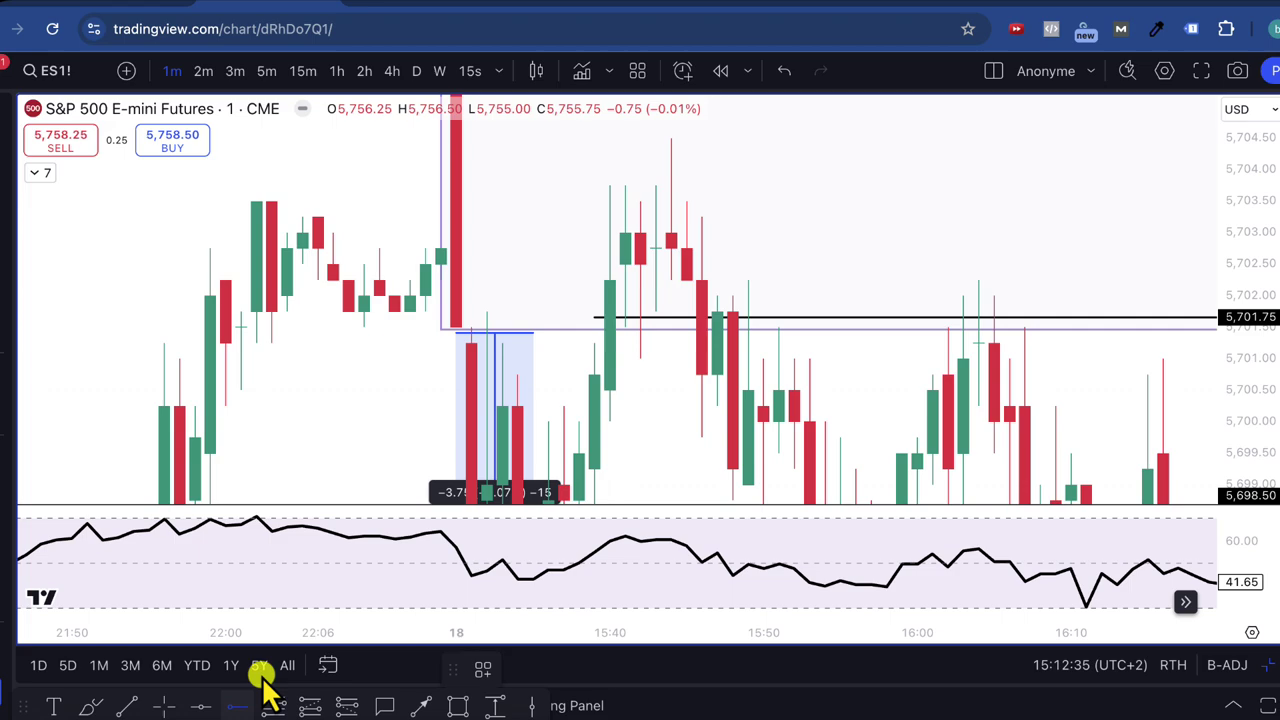
click(595, 250)
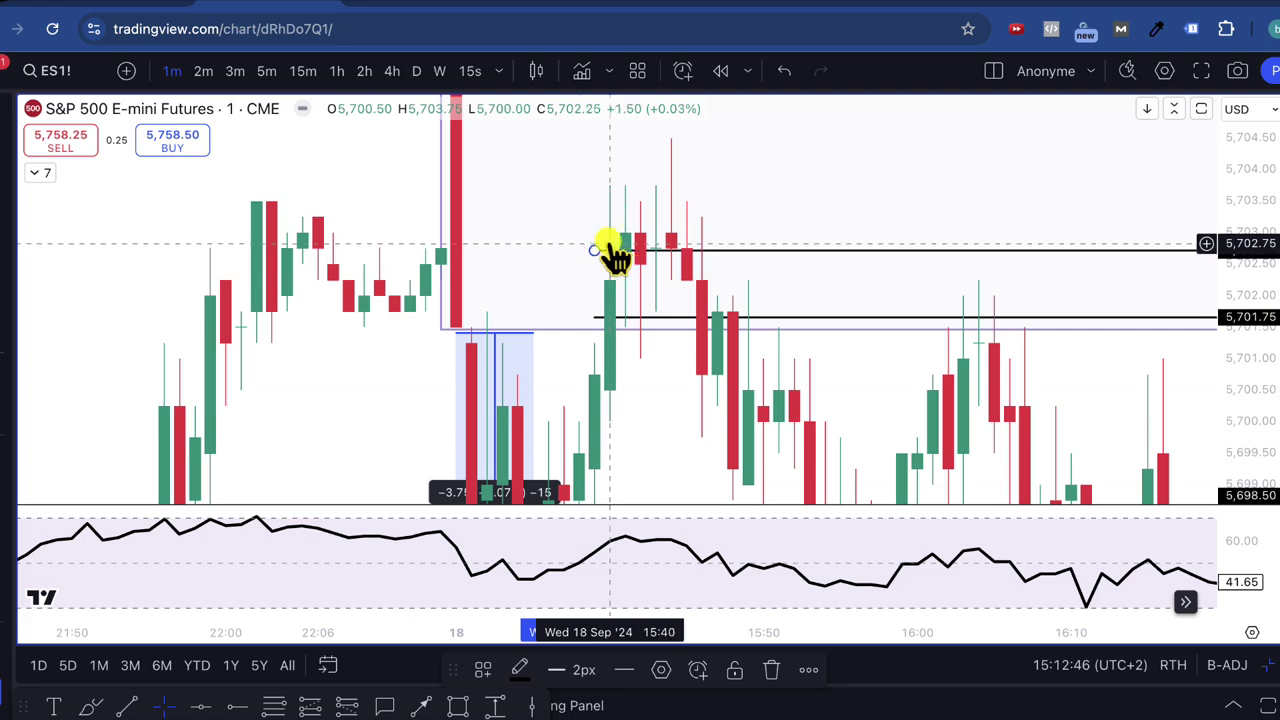
click(774, 206)
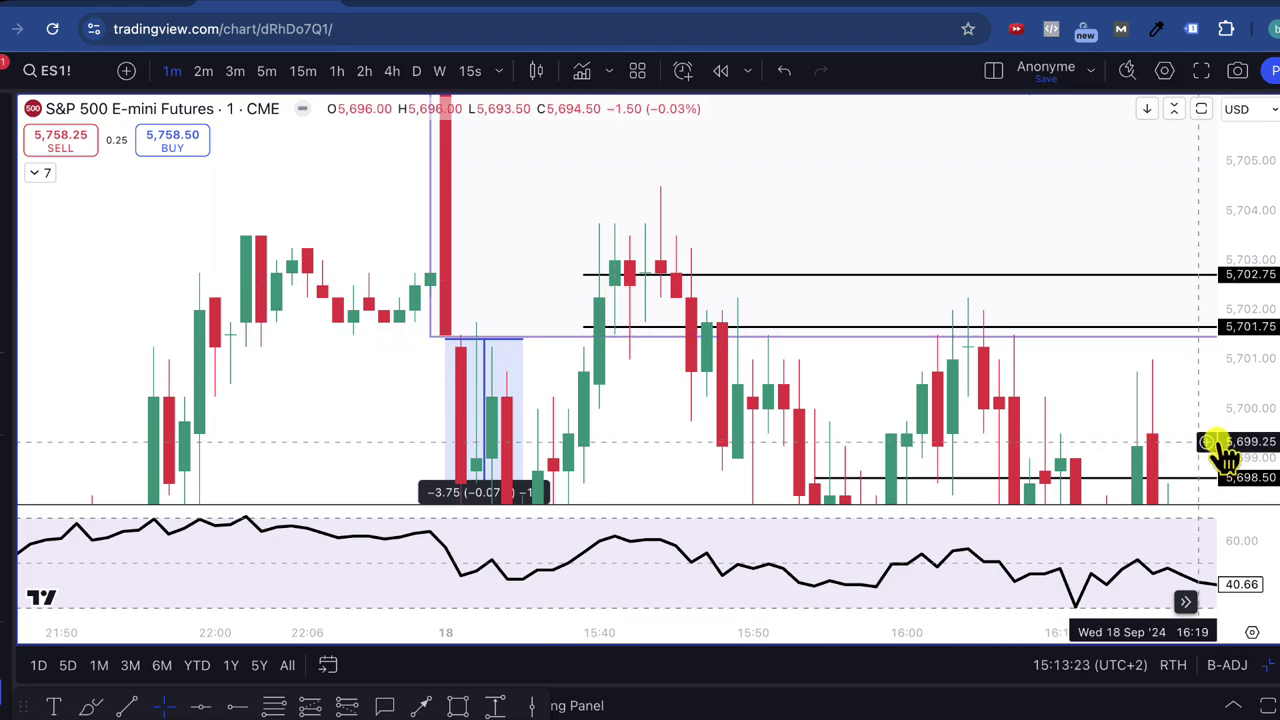
- Examine the 15:40 and 15:41 candles on 18 Sept against the two rays and the rectangle's lower edge
drag(1249, 426, 947, 288)
drag(430, 381, 449, 360)
click(449, 358)
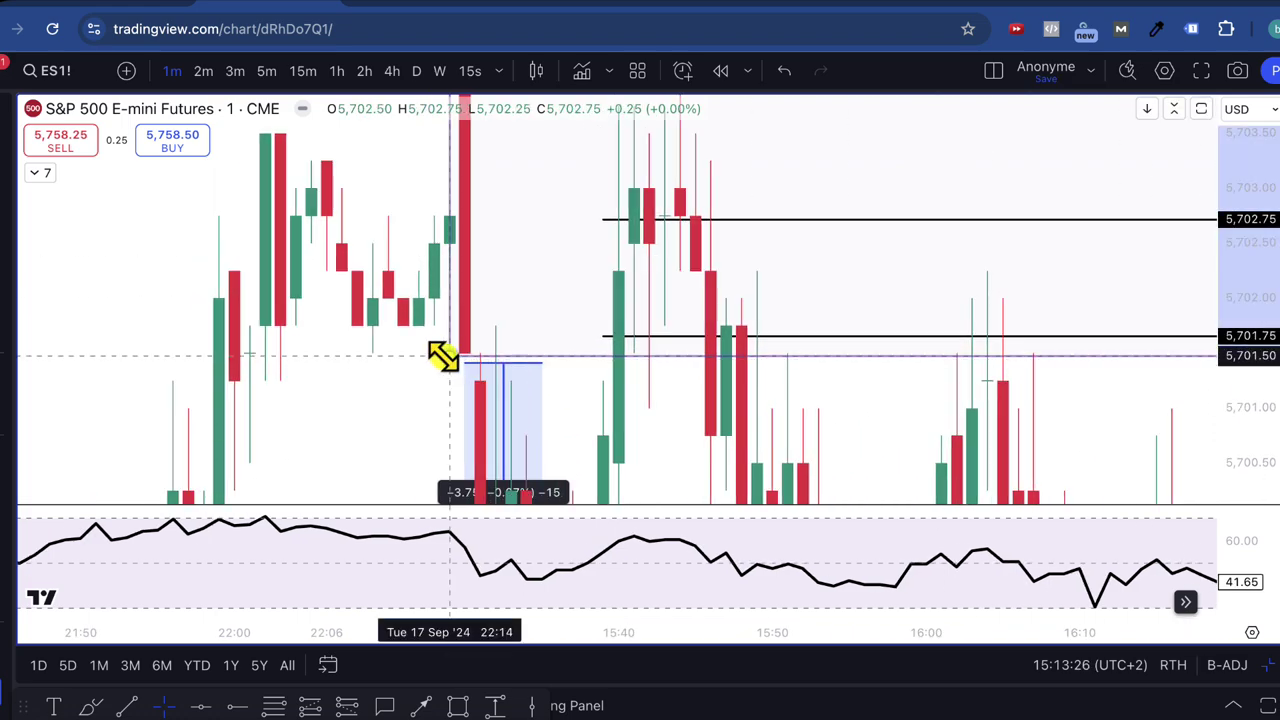
drag(652, 372, 414, 337)
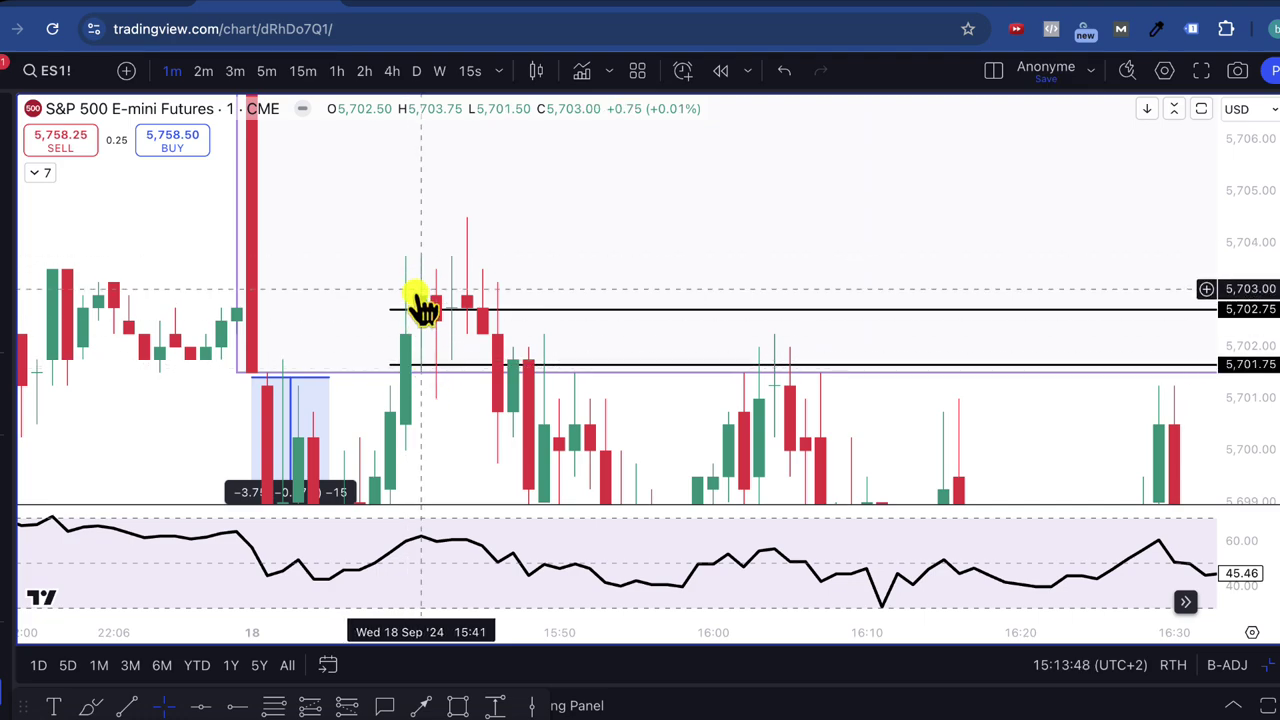
click(421, 372)
click(423, 388)
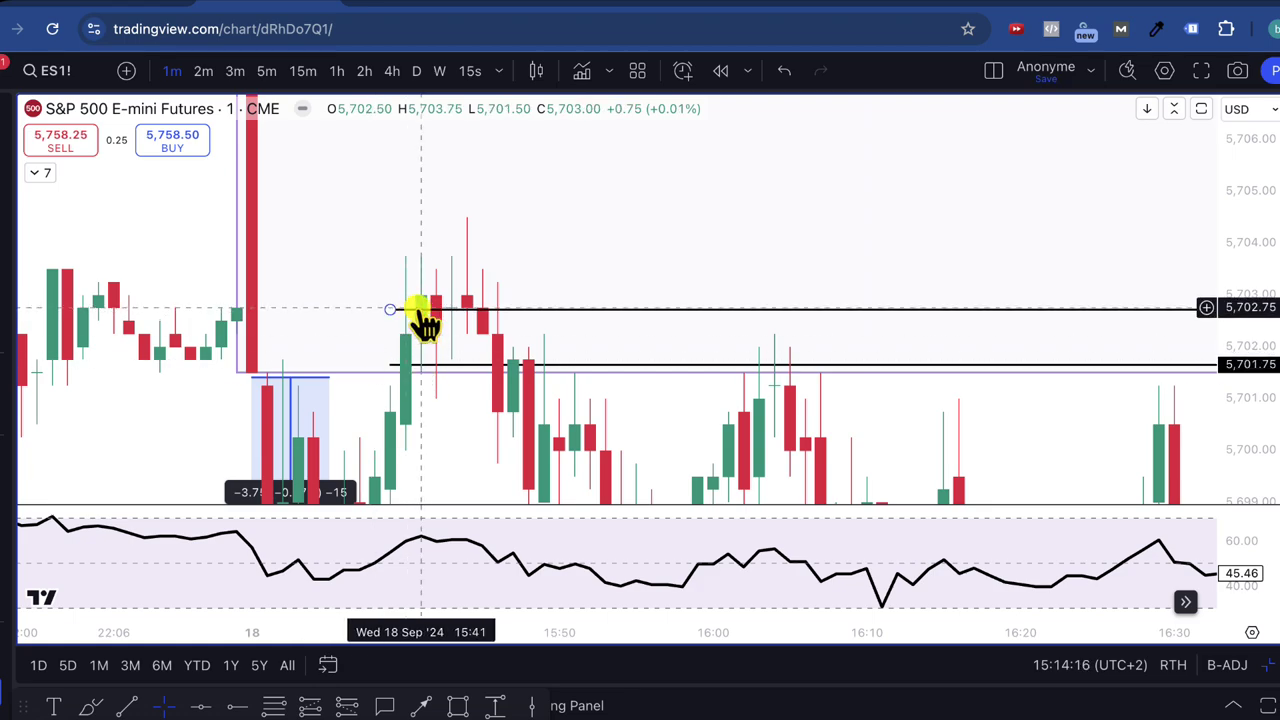
- Check the result amount of the "18 sept a 15h40" trade in the sheet and compare it with the 15:40 entry on the chart
click(165, 8)
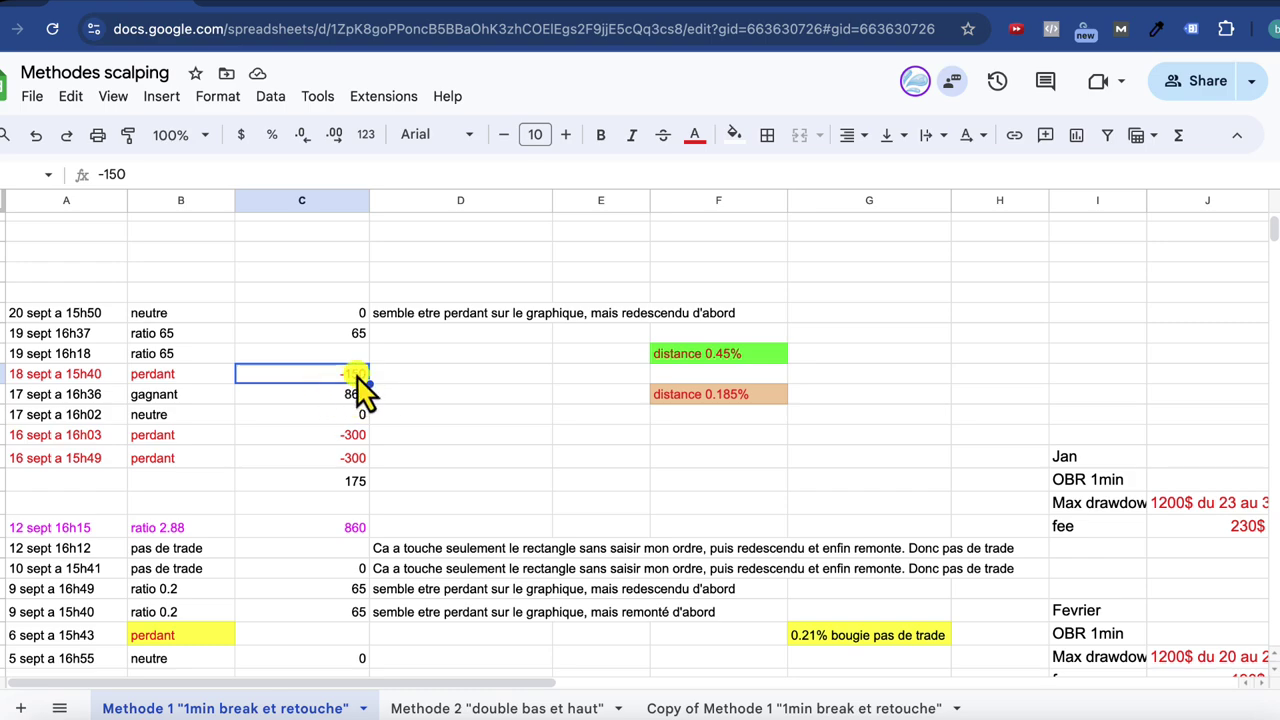
click(258, 12)
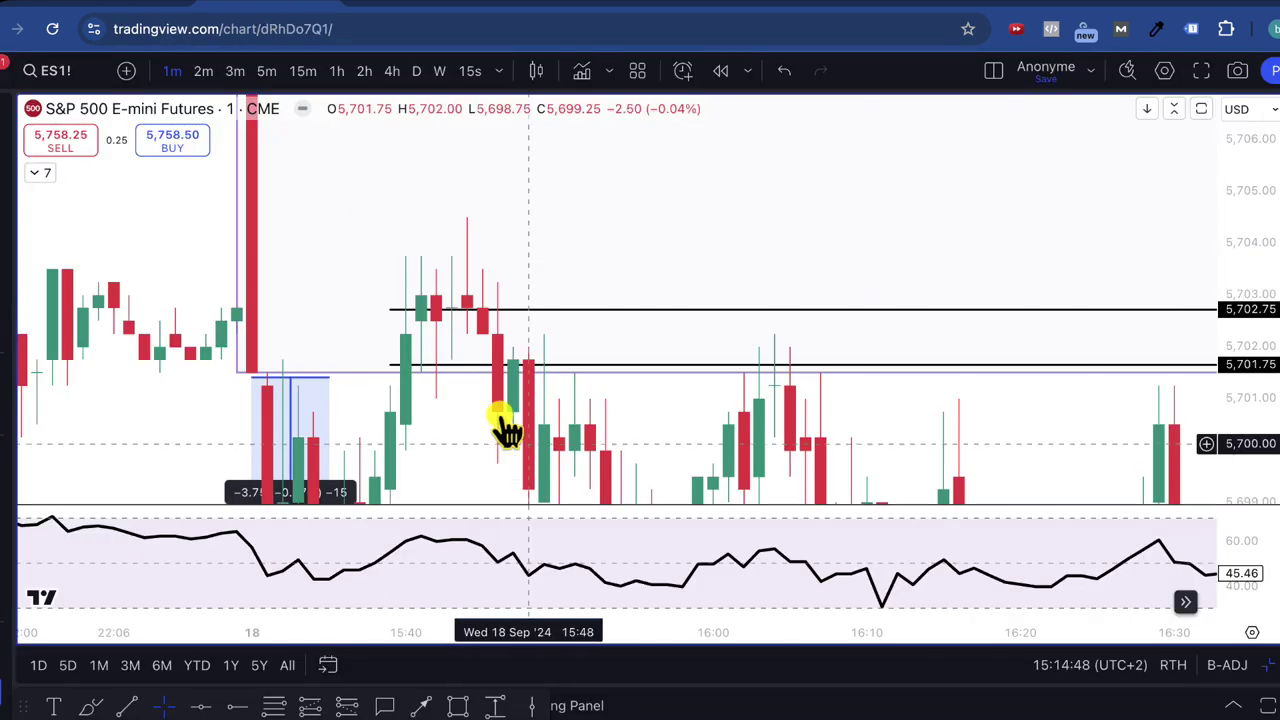
click(414, 364)
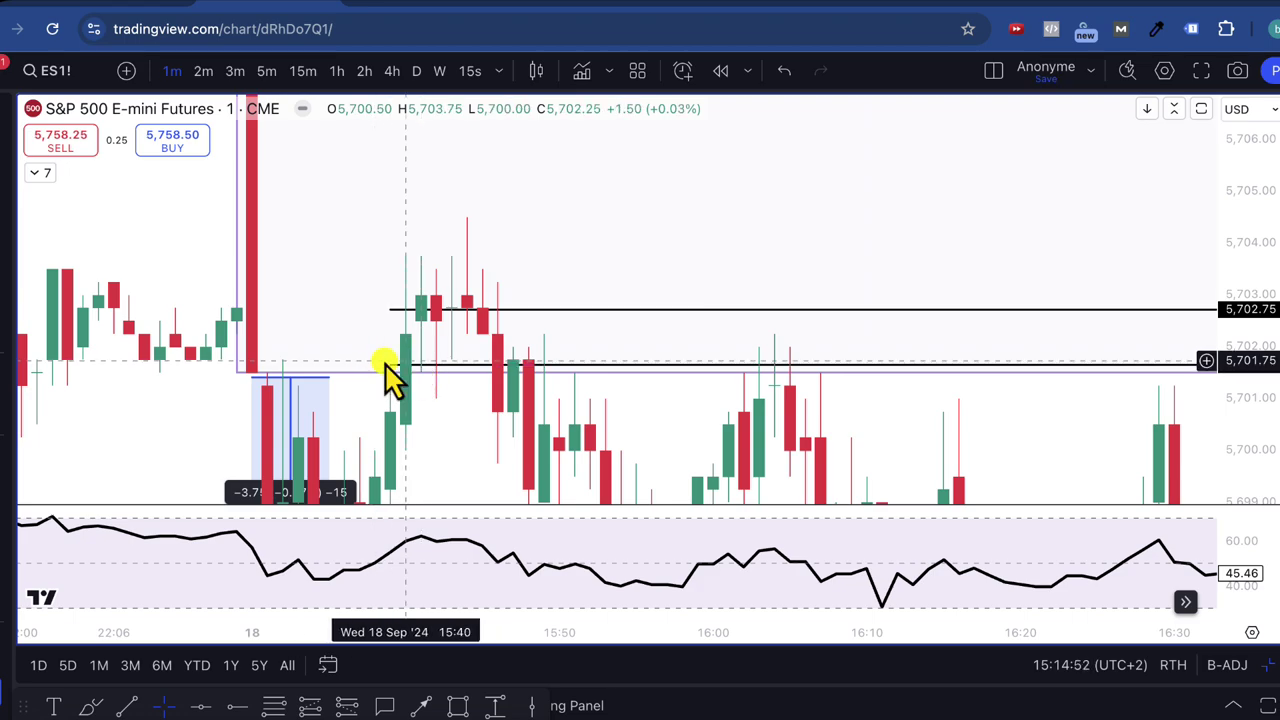
- Compare the ray at 5,702.75 on the 18 Sept chart with the result cell of the "18 sept a 15h40" trade in the sheet
click(391, 310)
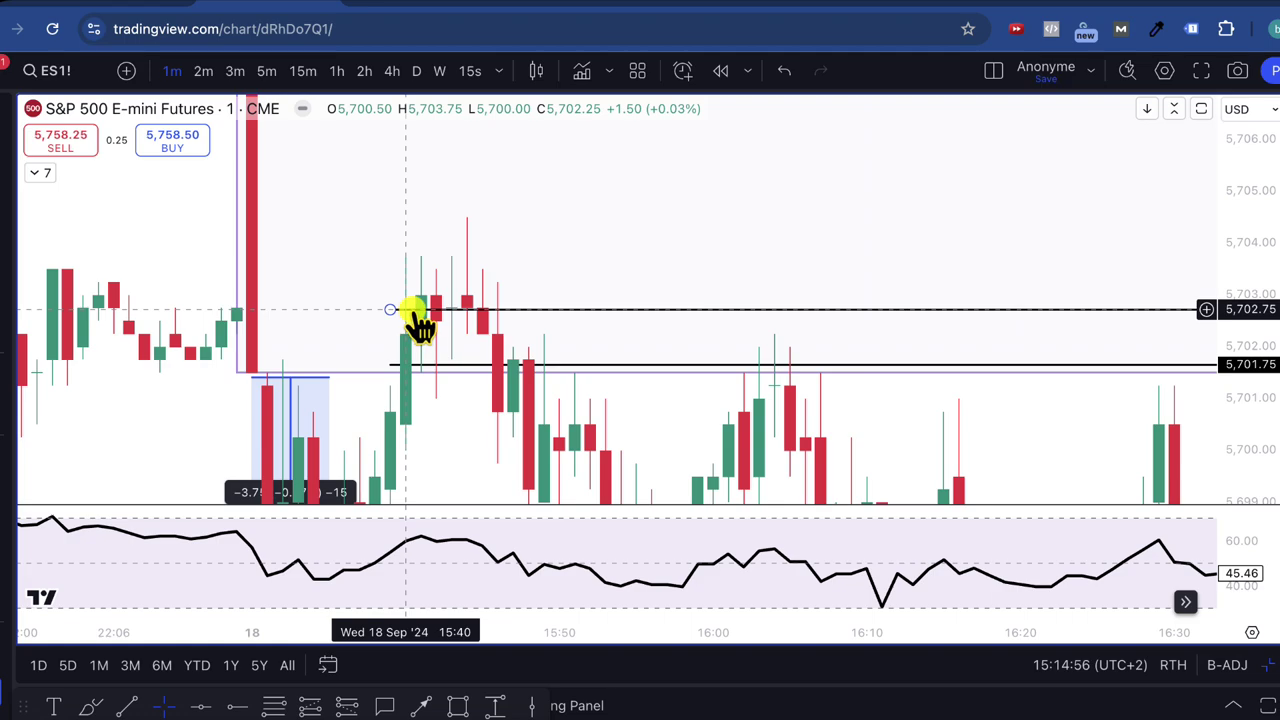
click(149, 29)
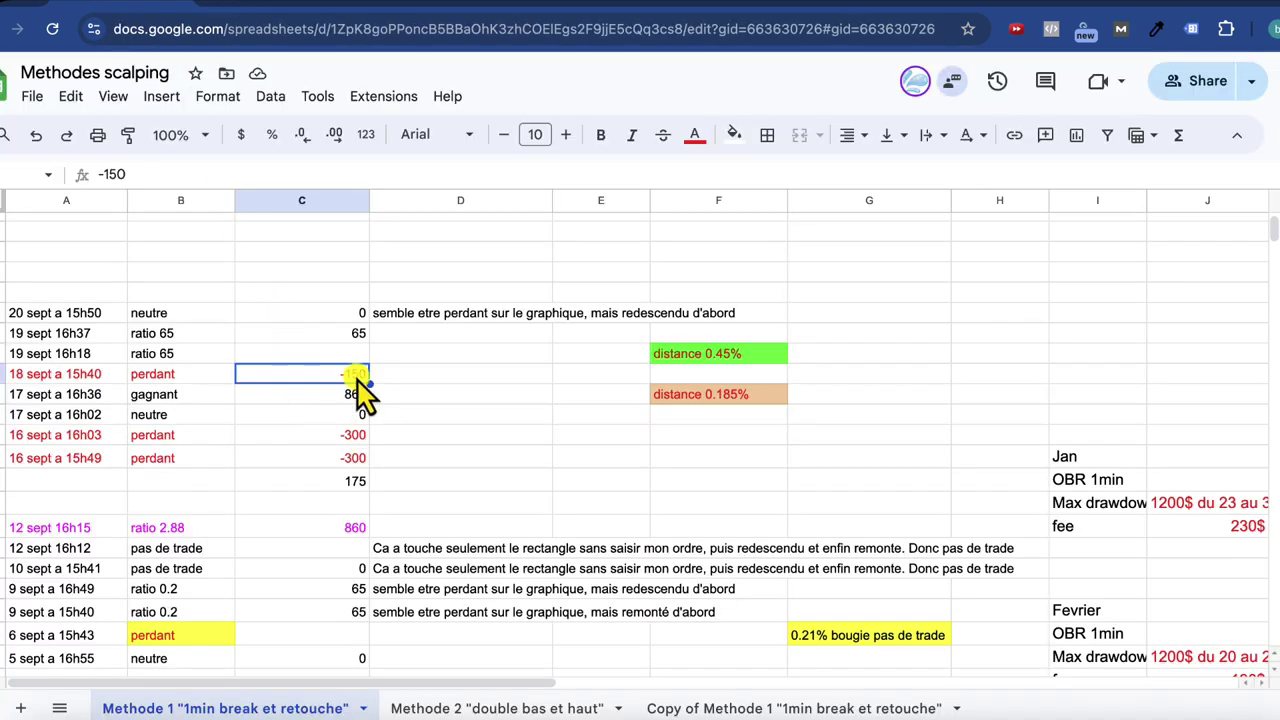
click(338, 376)
- Switch back to the ES chart and bring up the 19 September session on the 1-minute timeframe
click(246, 9)
drag(1206, 183, 1094, 409)
scroll(1094, 405, down, 3)
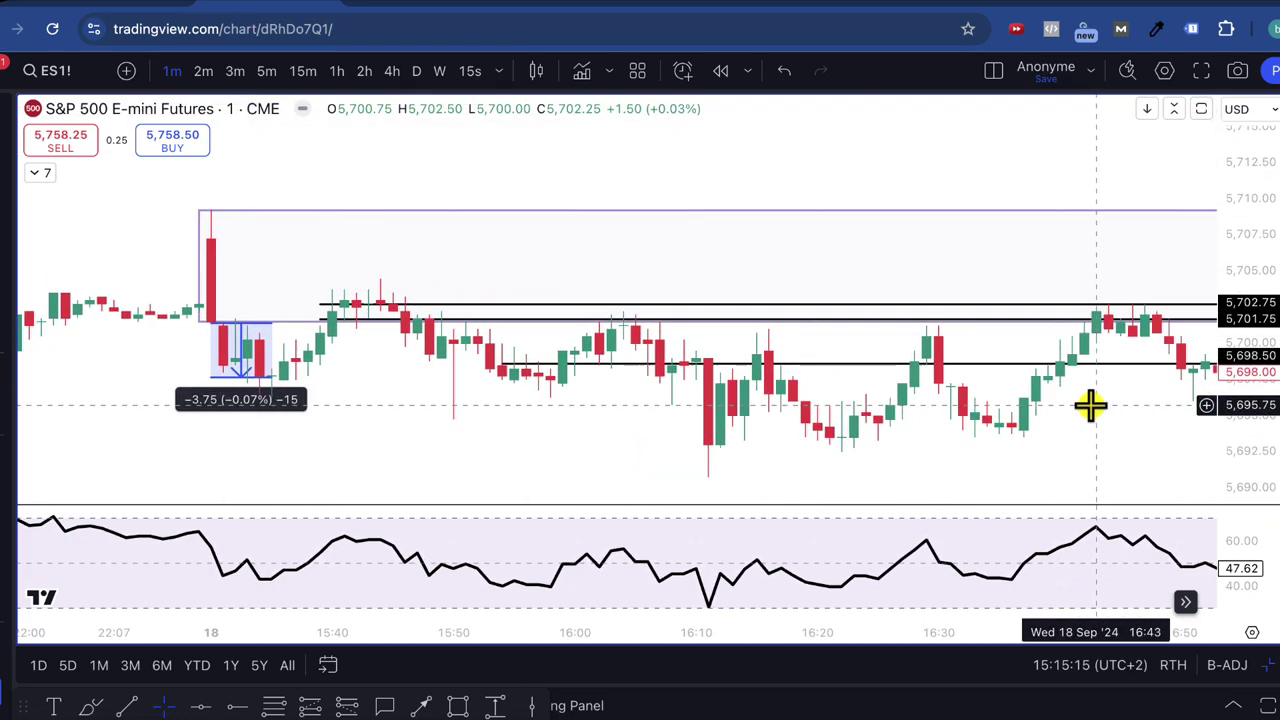
click(329, 666)
click(648, 483)
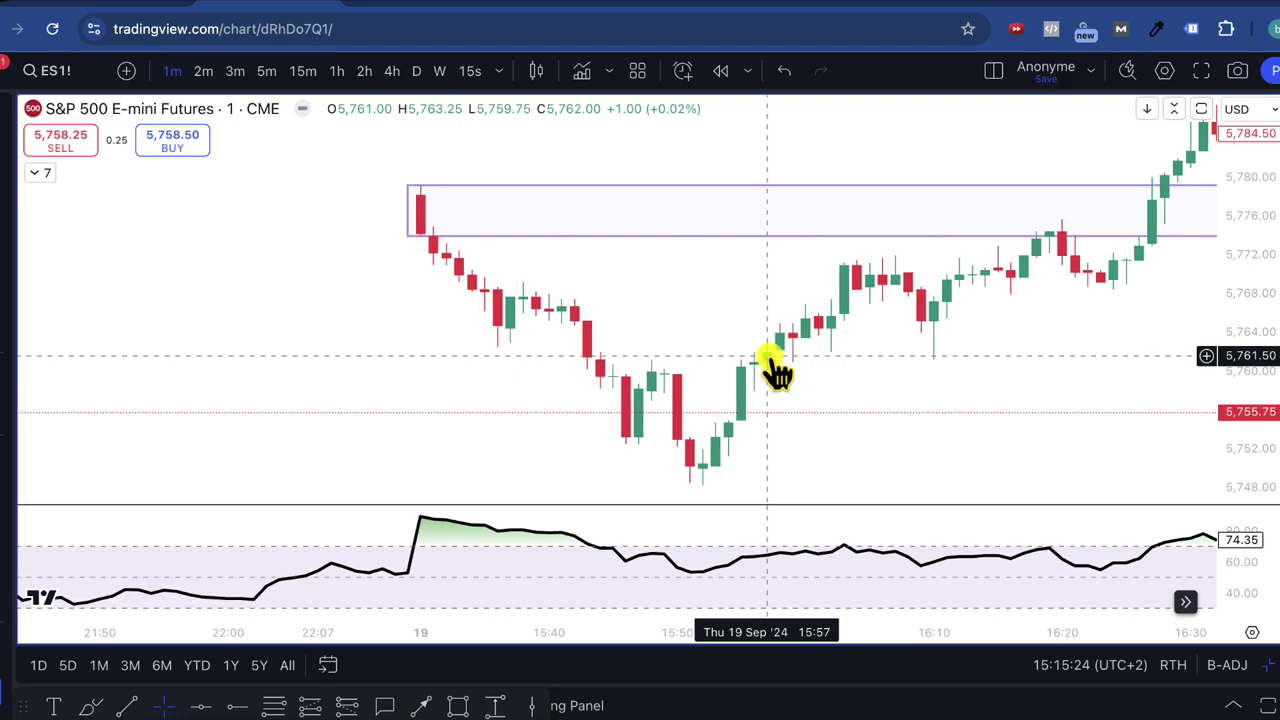
- Draw a price range about 25.25 points down from the lower edge of the 19 Sept rectangle, from its start to 15:54
drag(1266, 191, 1265, 265)
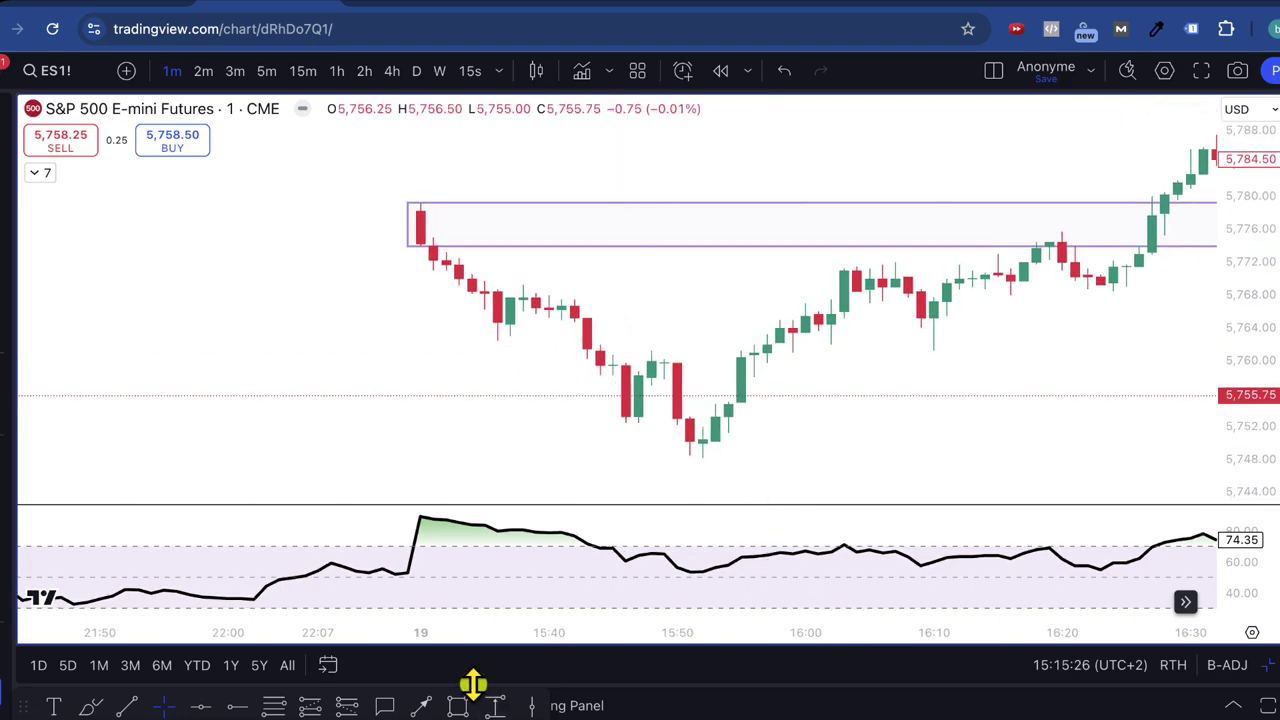
click(493, 706)
click(408, 245)
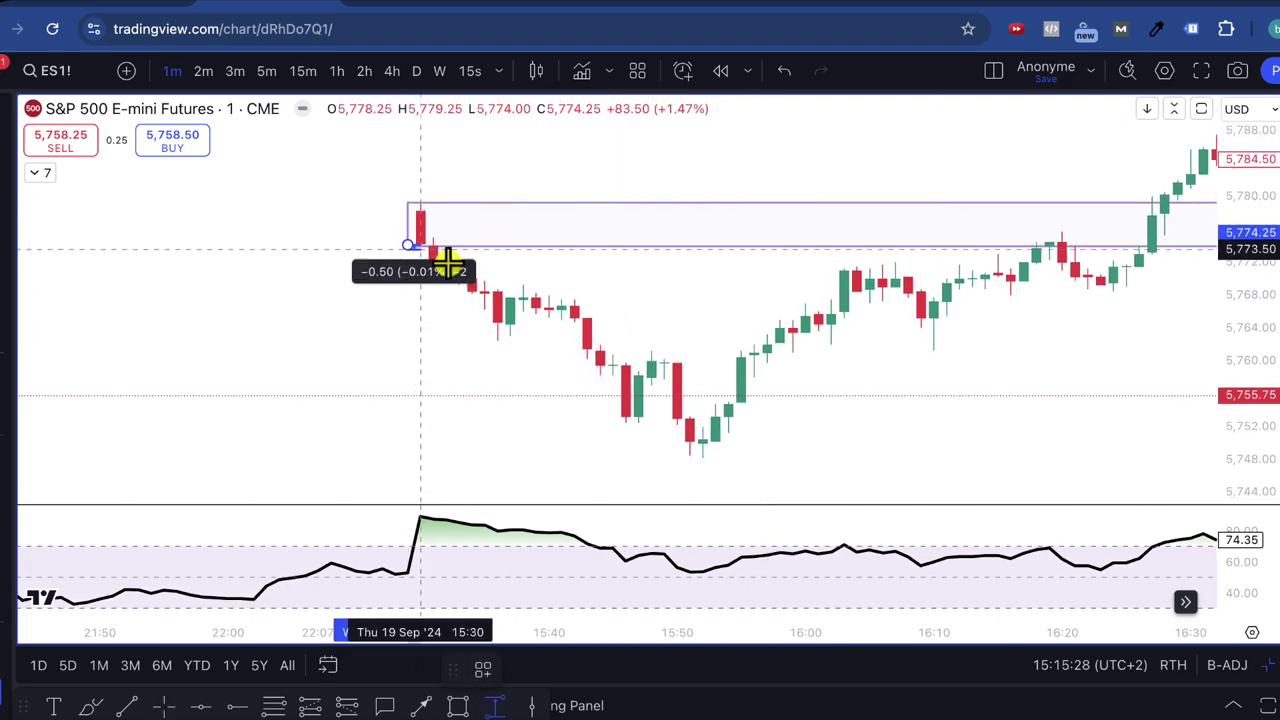
click(728, 451)
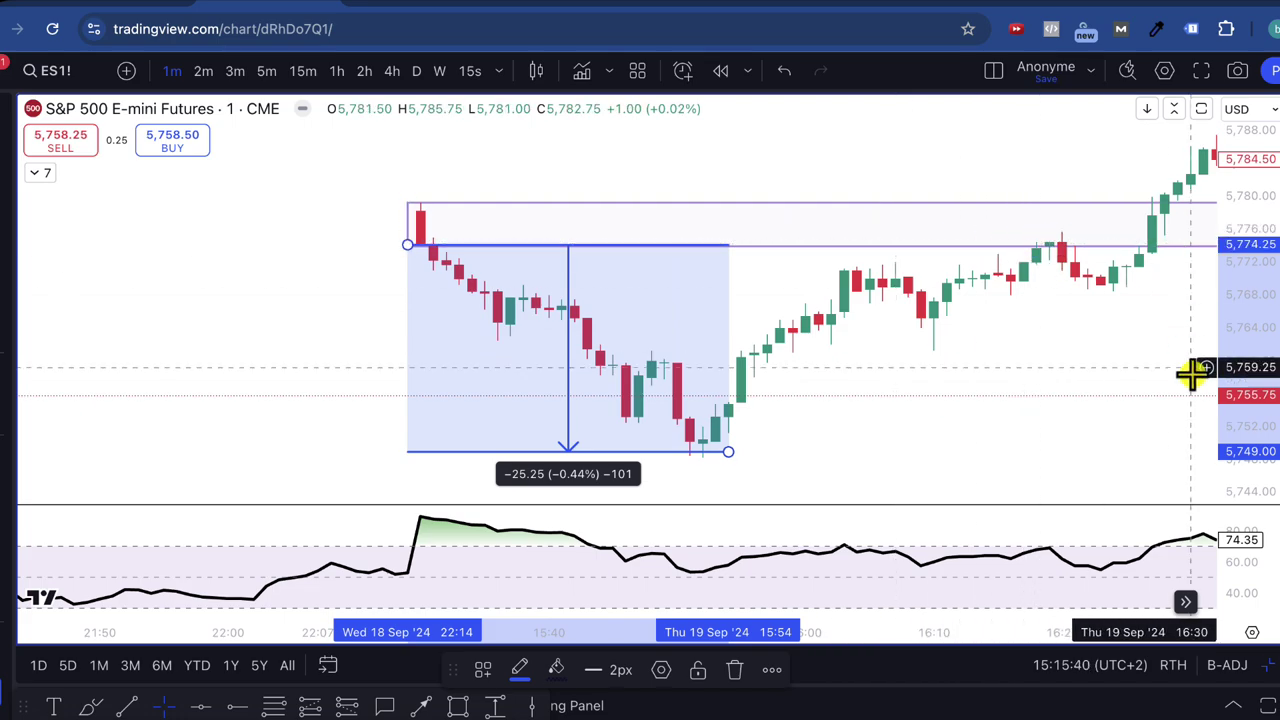
- Examine the 16:19 retest, measure the rise above the 19 Sept rectangle from 16:24 to 16:36 up to the peak, and remove the measurement
drag(1175, 391, 908, 266)
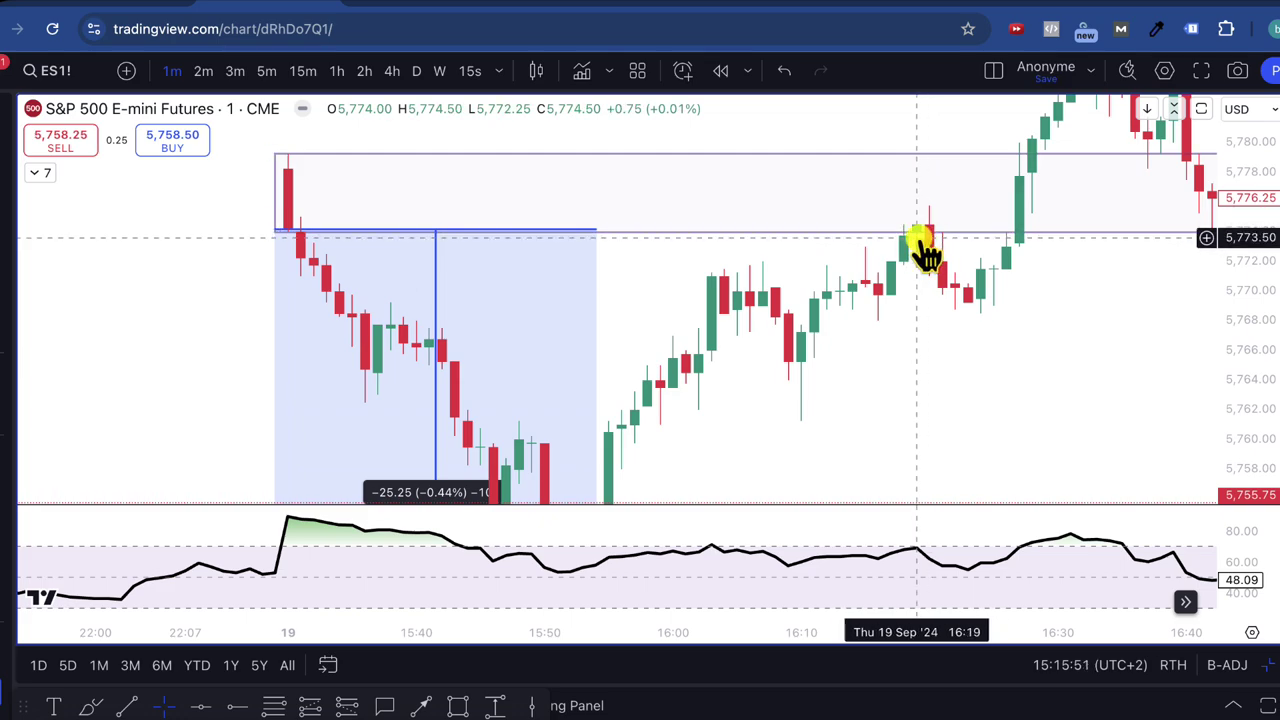
drag(928, 255, 781, 400)
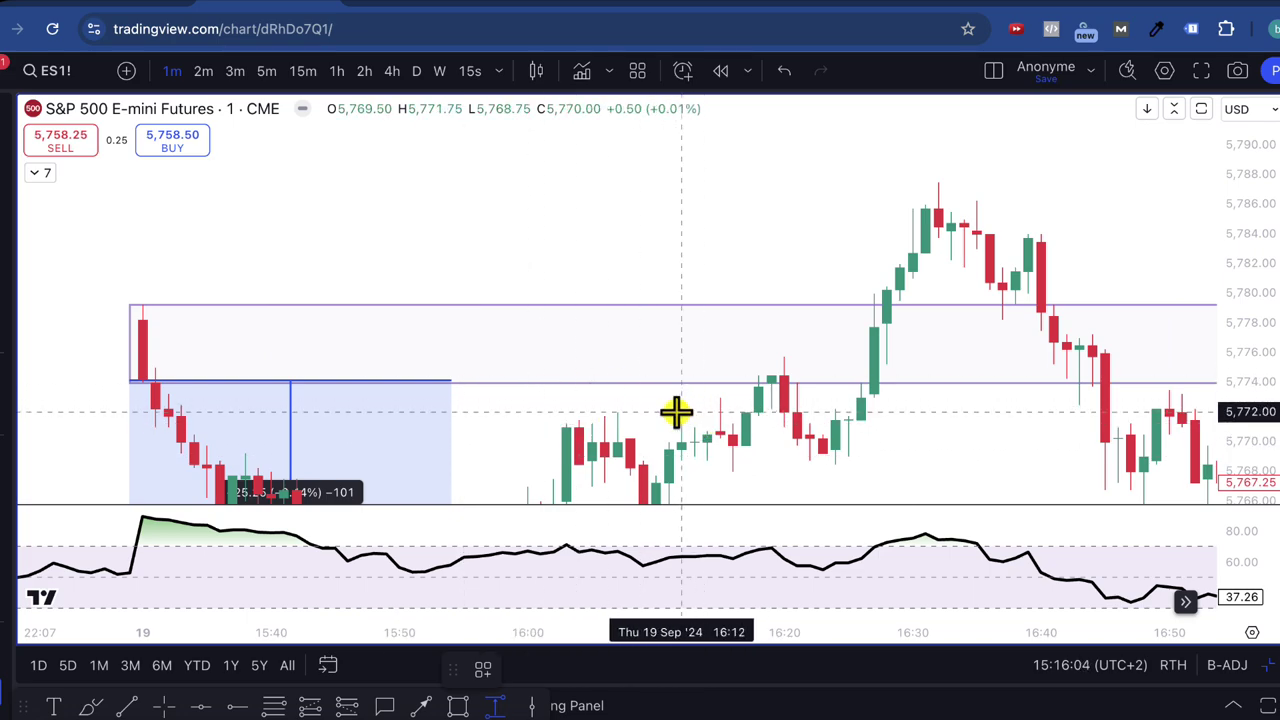
shift+click(835, 305)
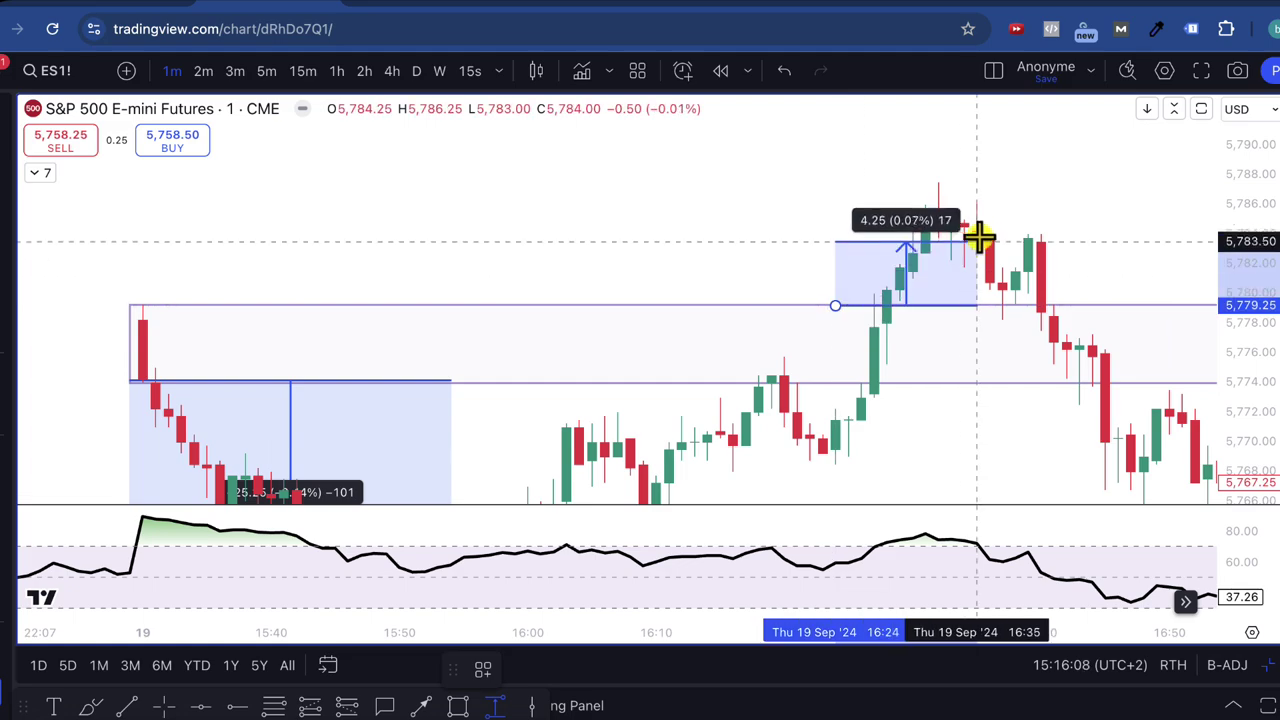
click(988, 206)
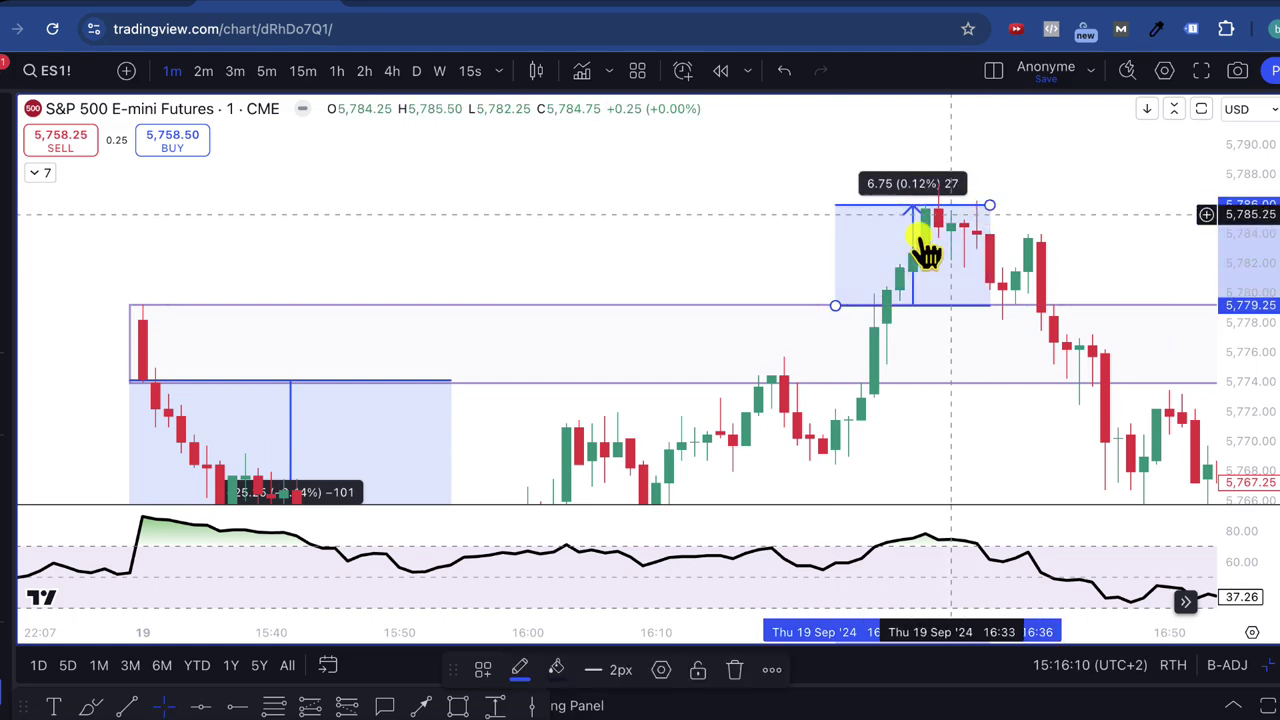
click(990, 208)
drag(988, 206, 986, 185)
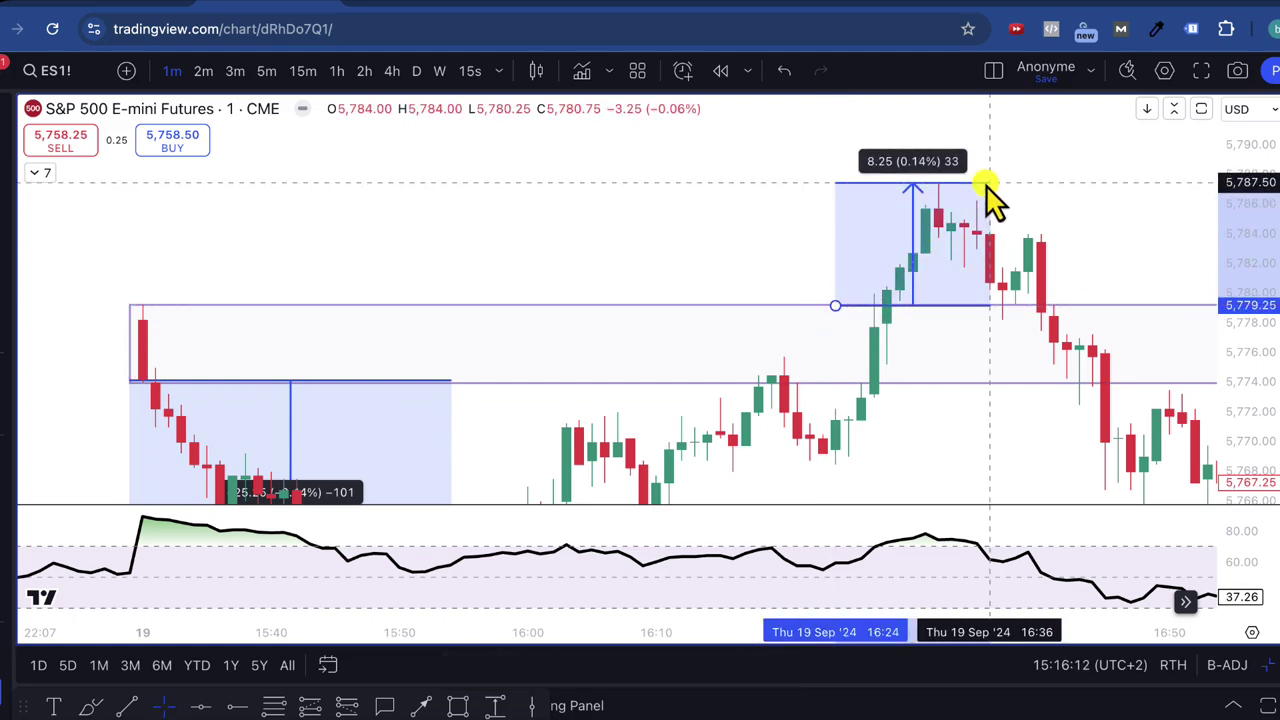
click(995, 197)
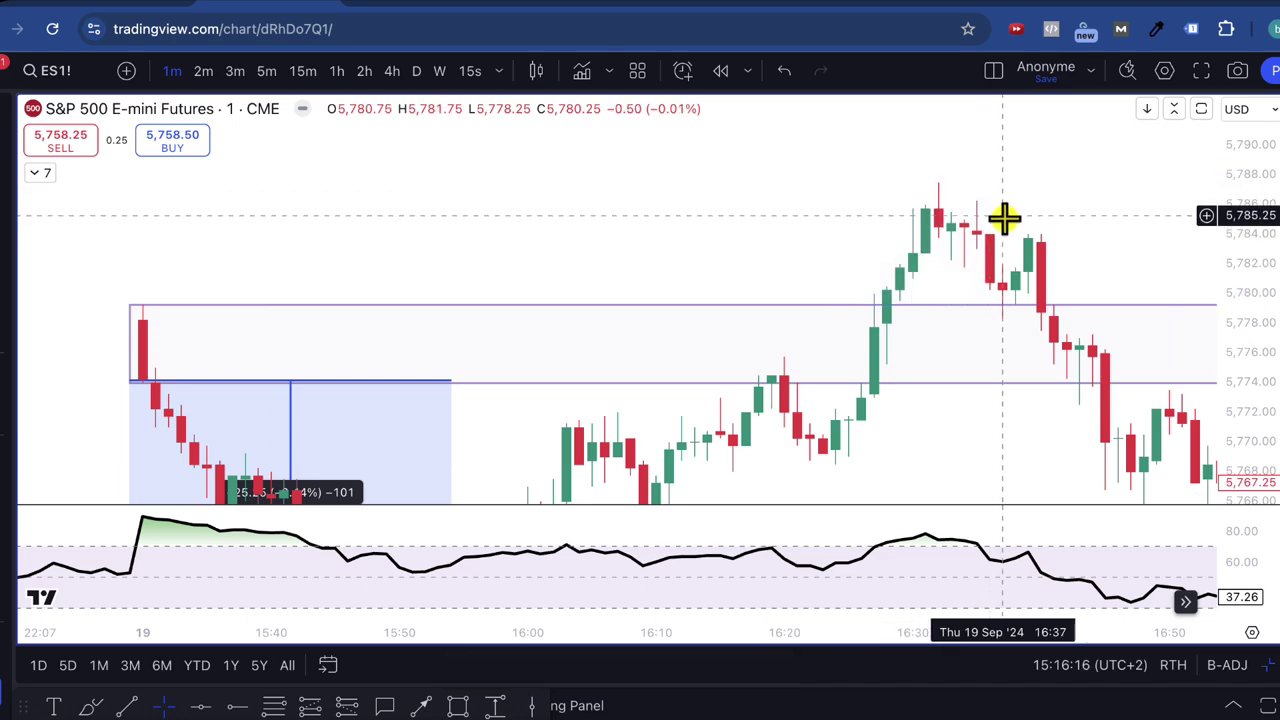
- Examine the 16:37 retest of the 19 Sept rectangle's upper edge and check the "19 sept 16h37" result in the sheet
drag(1246, 357, 1246, 262)
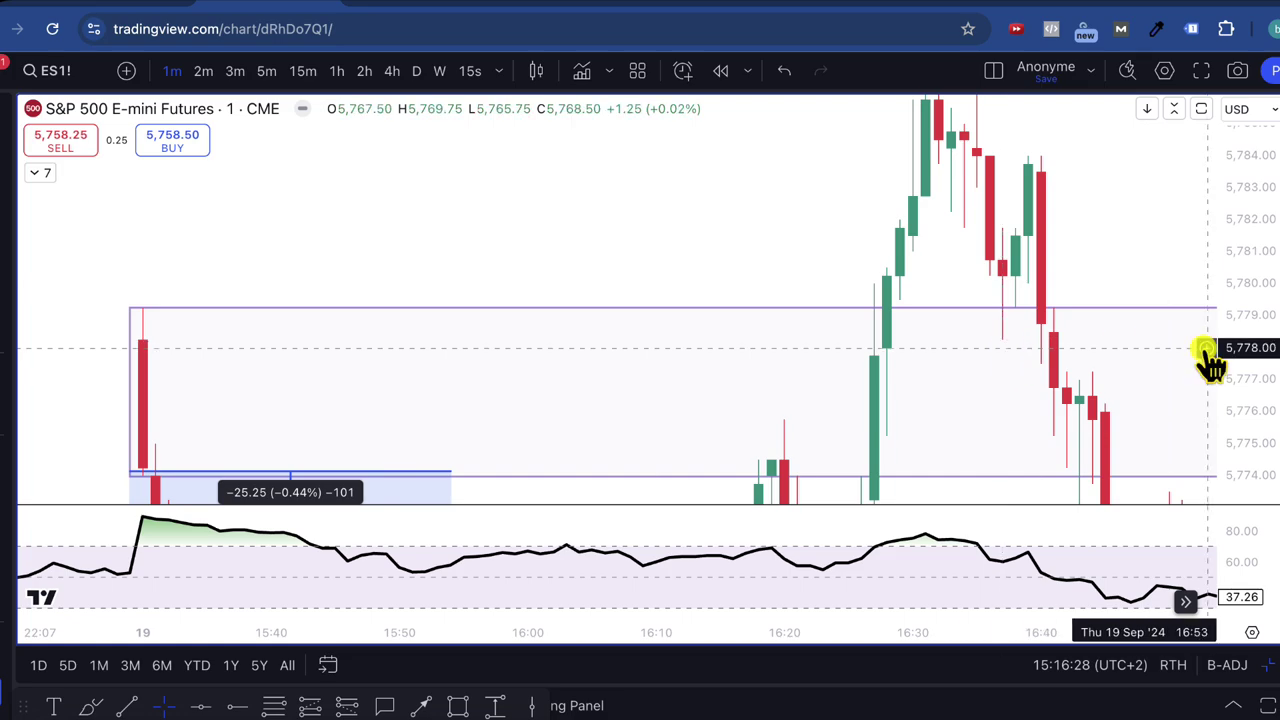
scroll(940, 300, up, 3)
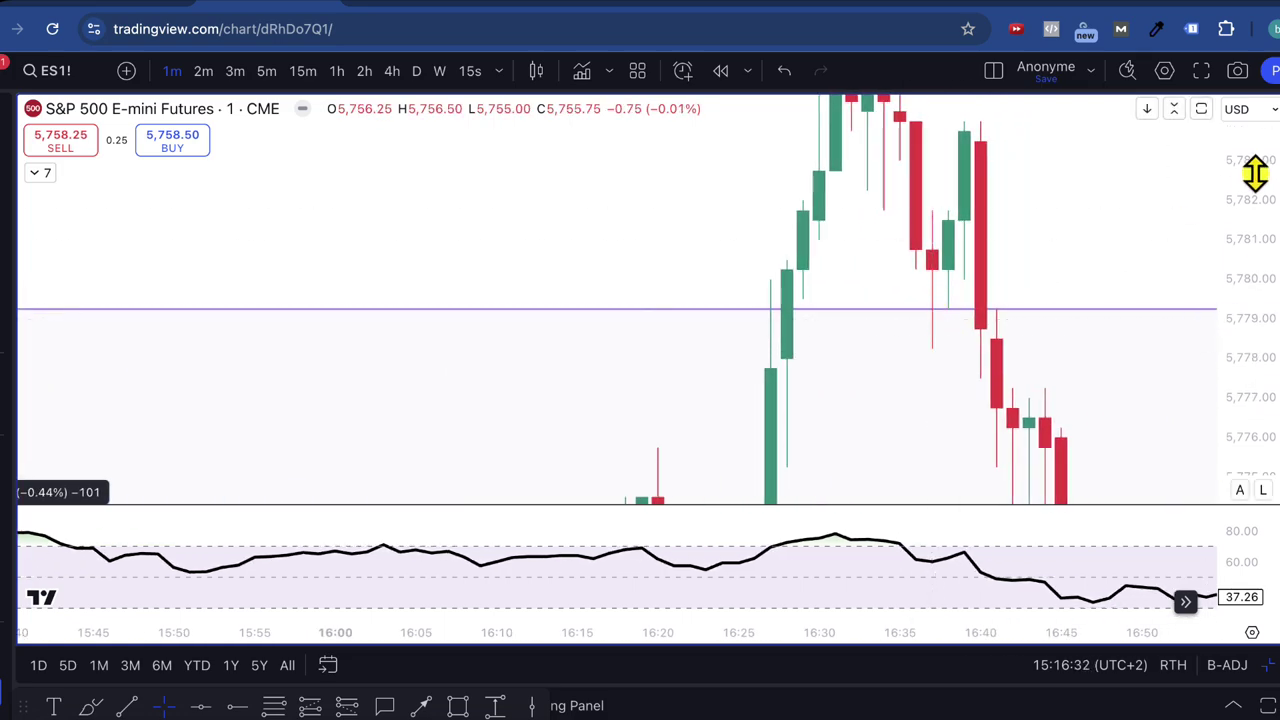
drag(1150, 235, 769, 302)
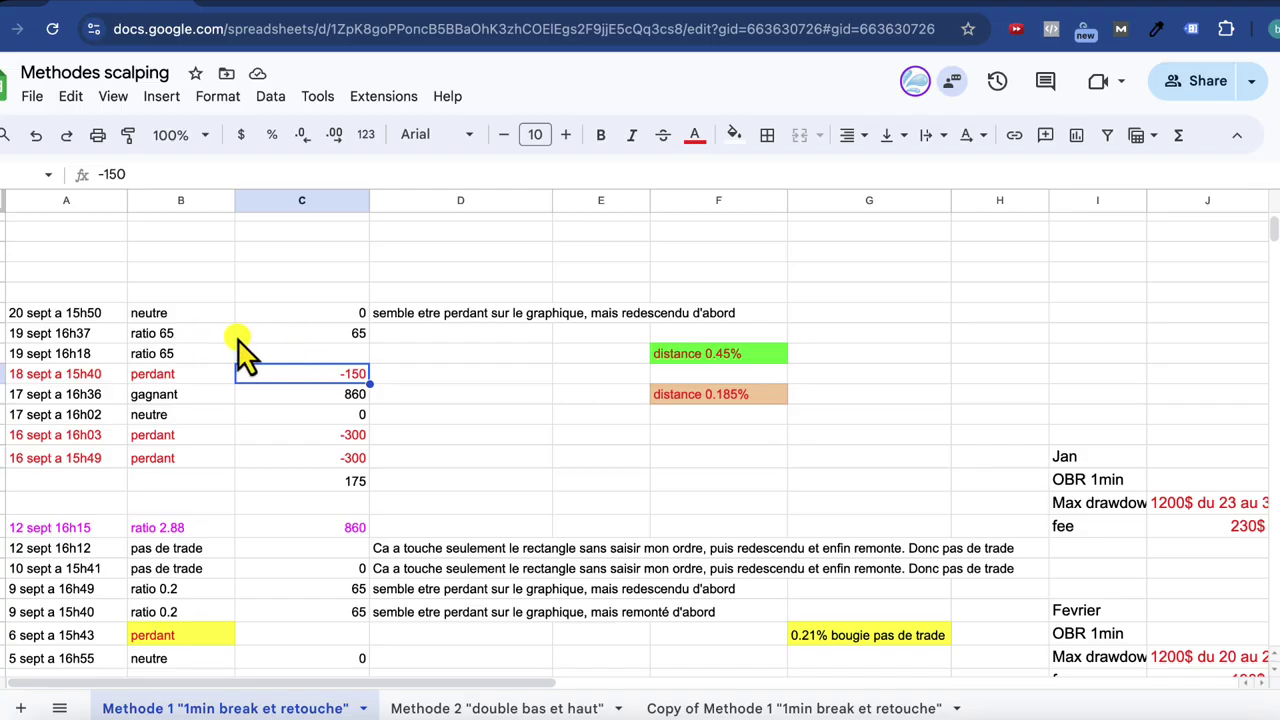
click(312, 334)
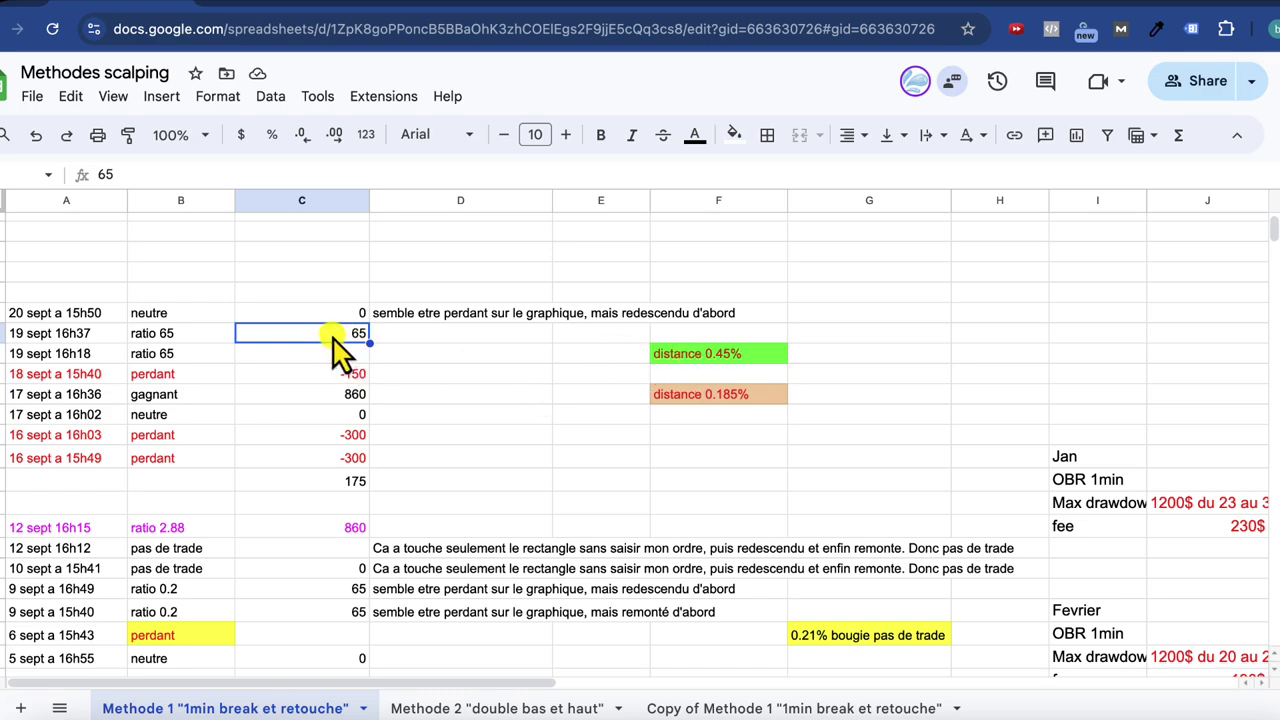
- Return to the ES chart and bring up the 20 September session
click(241, 5)
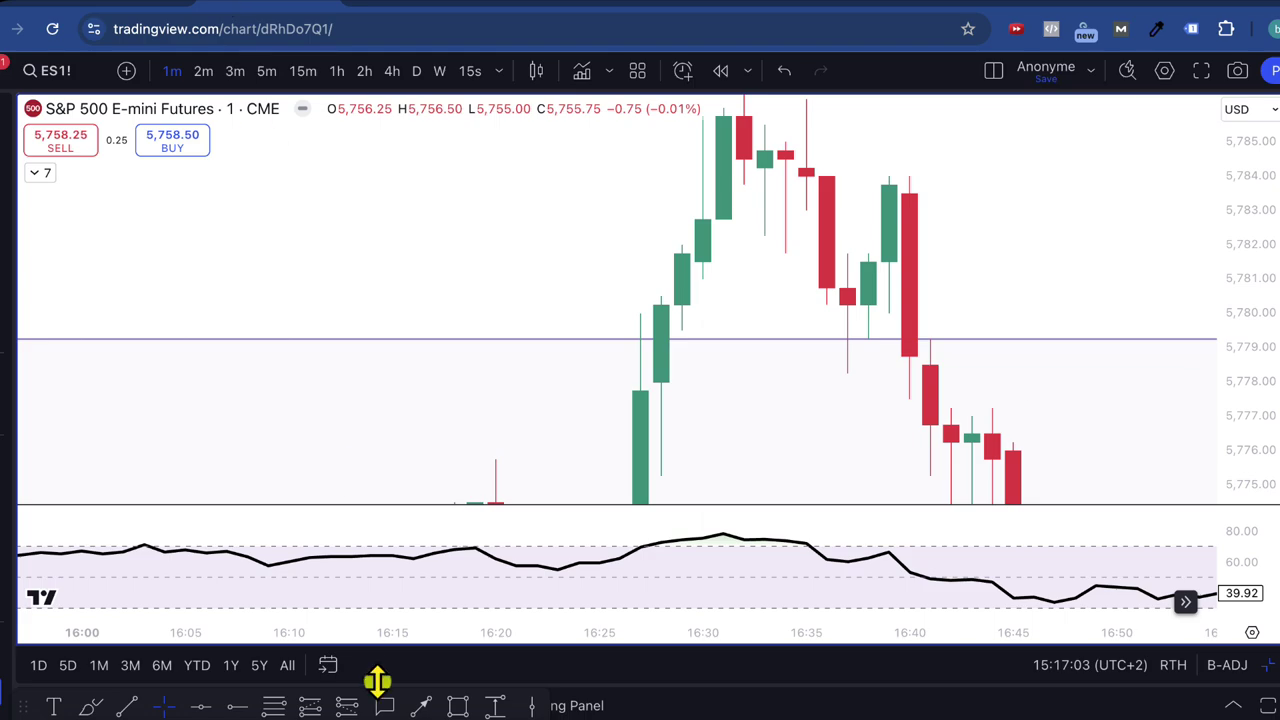
click(327, 665)
click(686, 483)
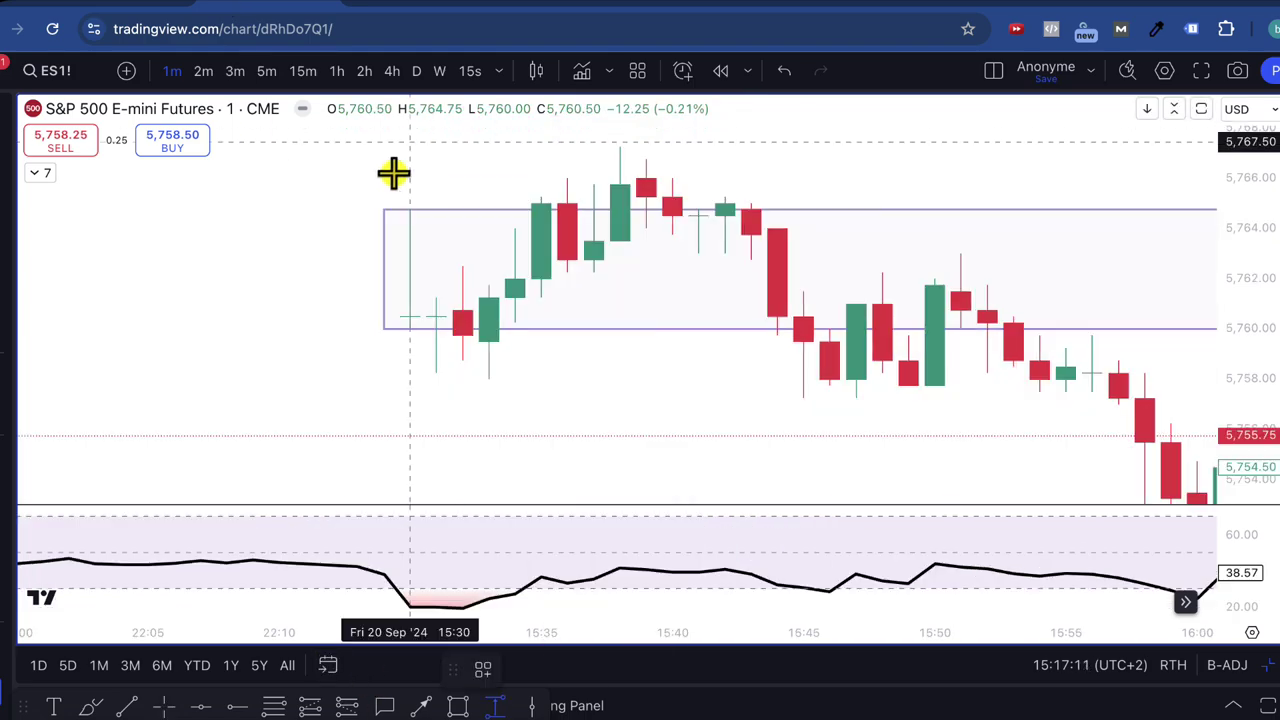
- Measure the move above the upper edge of the 20 Sept rectangle from 15:33 to 15:41 and remove the measurement
shift+click(497, 206)
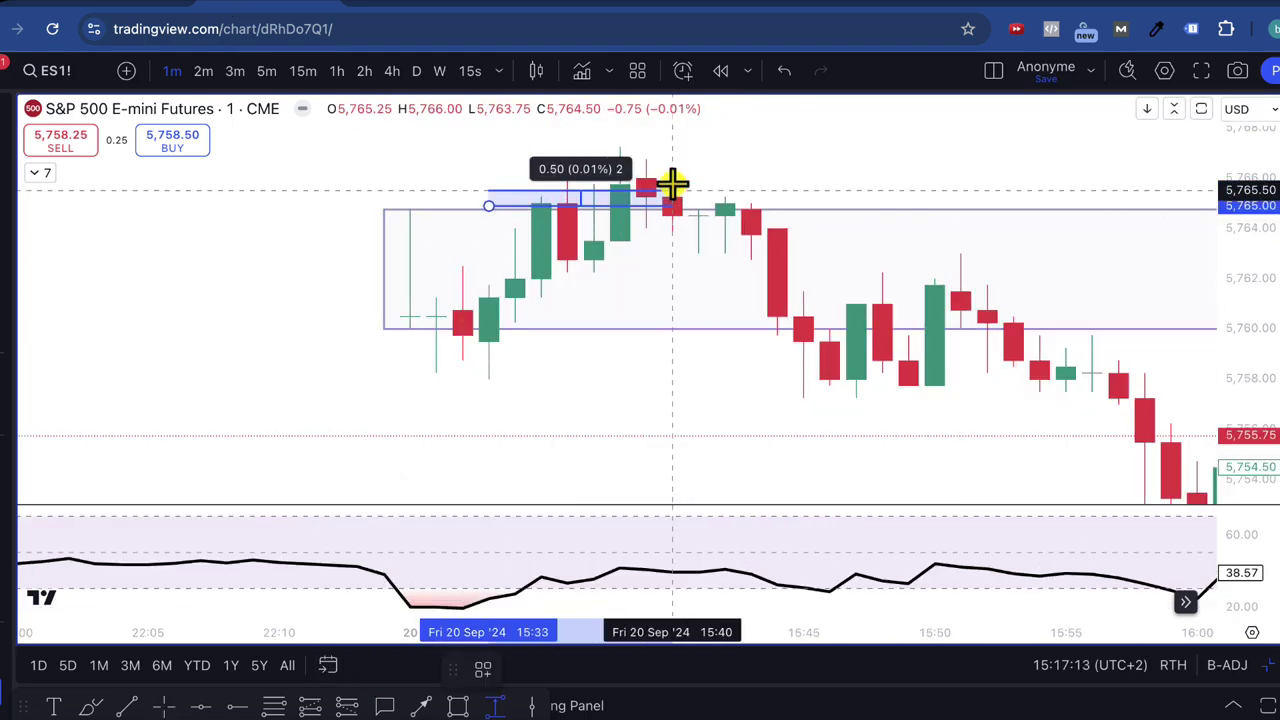
click(697, 165)
click(690, 168)
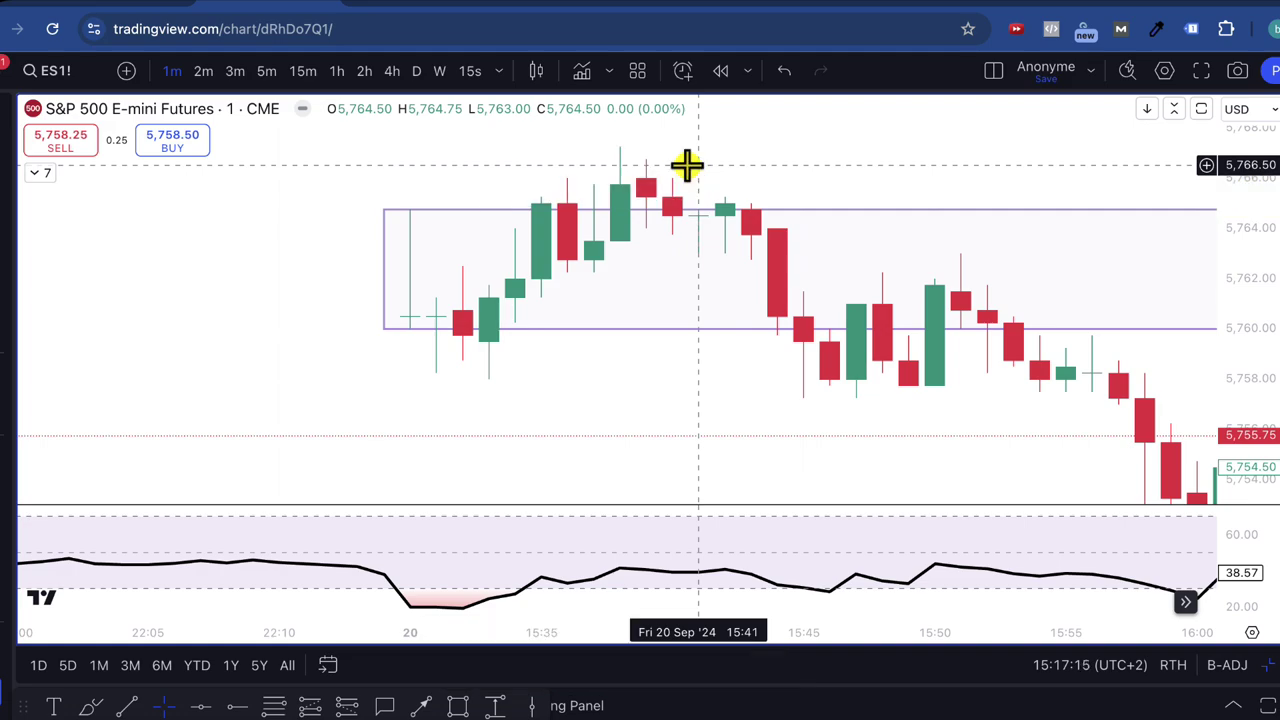
- Draw a price range about 2 points down from the 20 Sept rectangle's lower edge at 5,760.00, spanning 15:42 to 15:48
shift+click(762, 328)
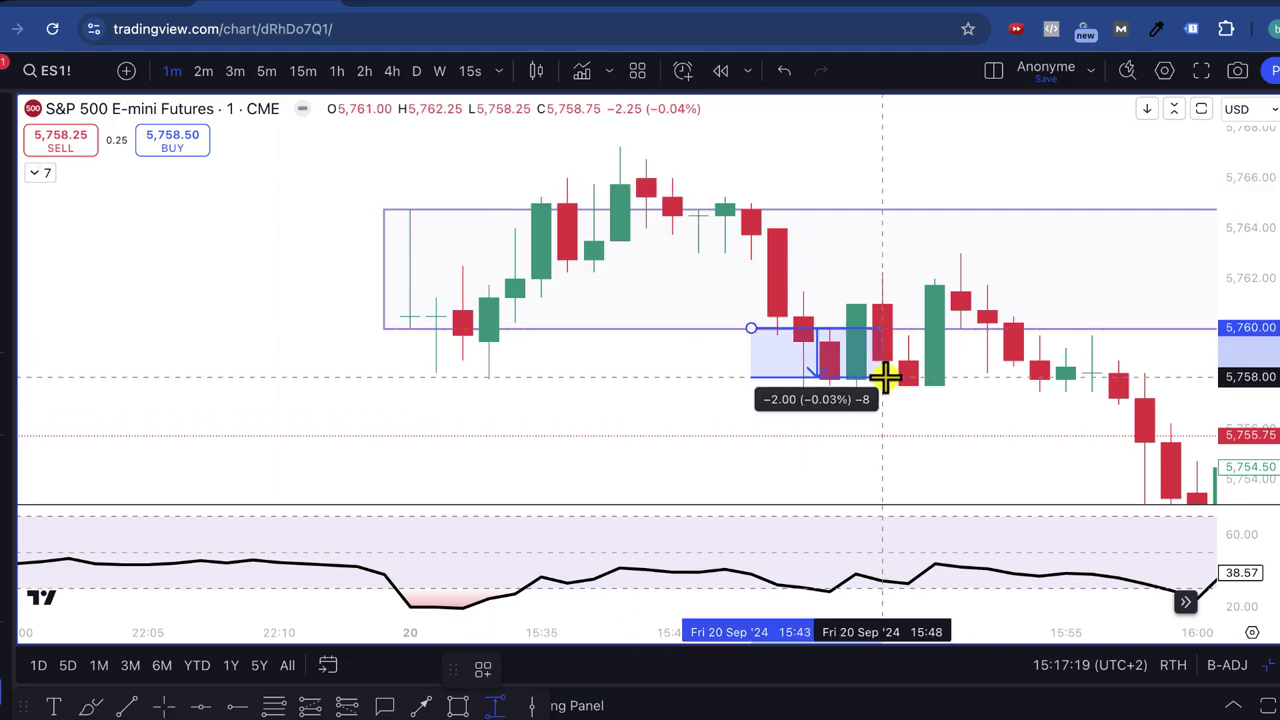
click(887, 392)
drag(1216, 340, 1216, 320)
drag(1134, 409, 1134, 234)
drag(723, 237, 690, 236)
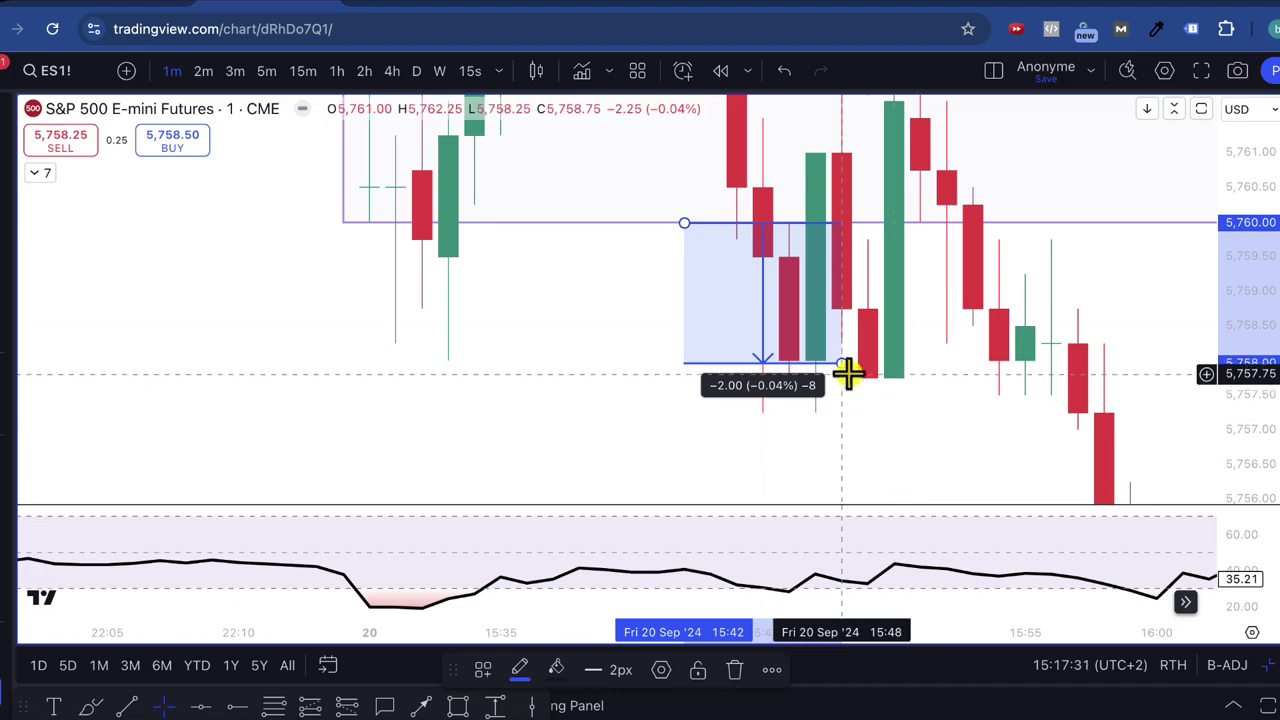
- Extend the 20 Sept price range down to 5,757.75 at the 15:49 candle, making it about 2.25 points
drag(843, 366, 840, 360)
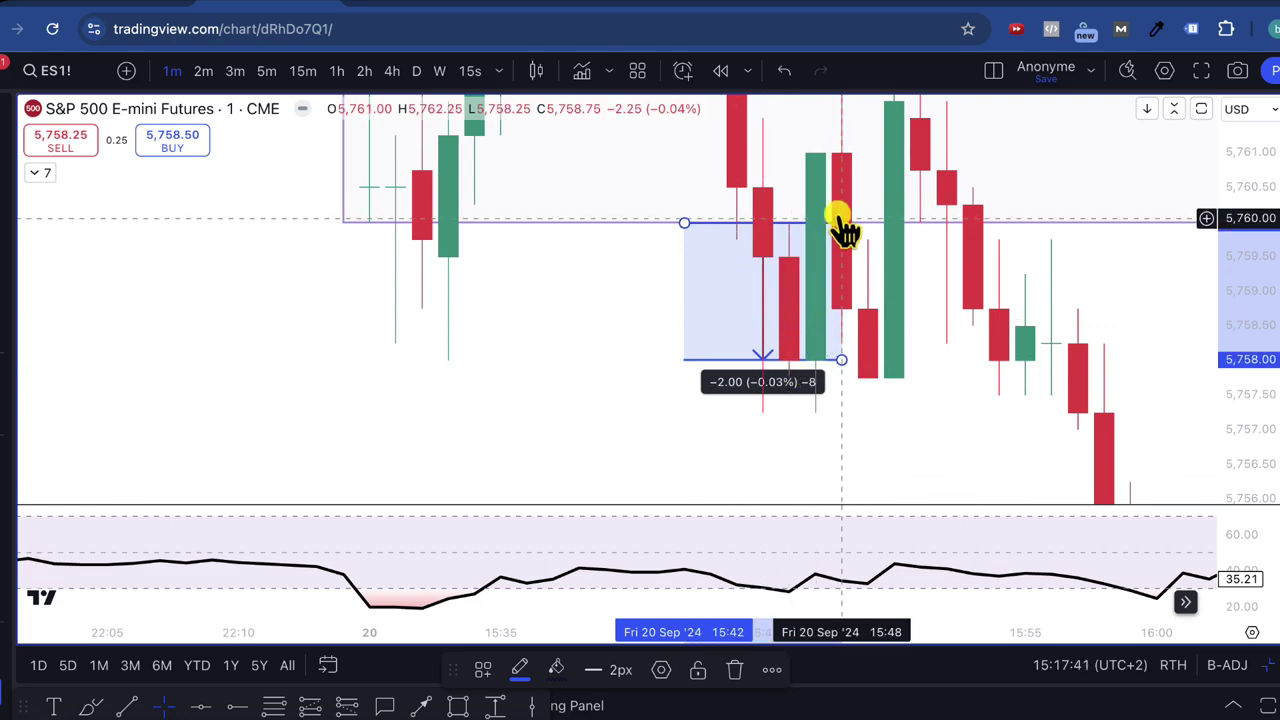
drag(841, 360, 840, 364)
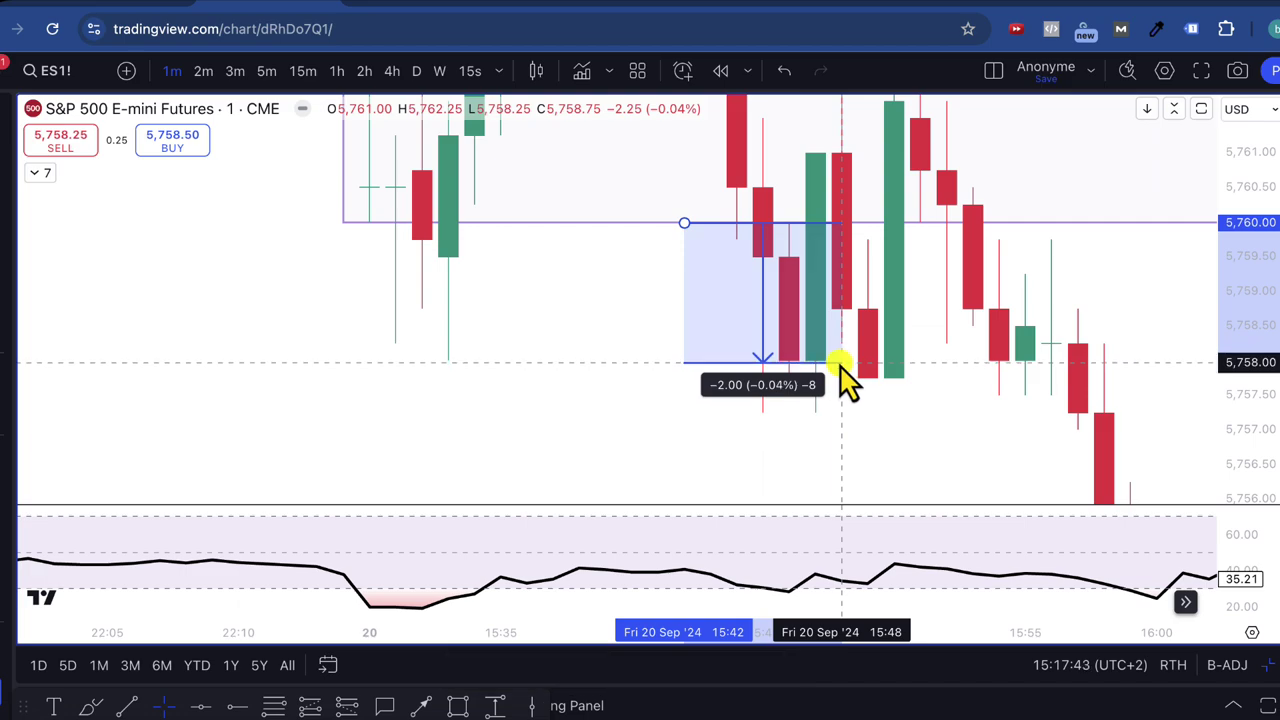
click(843, 372)
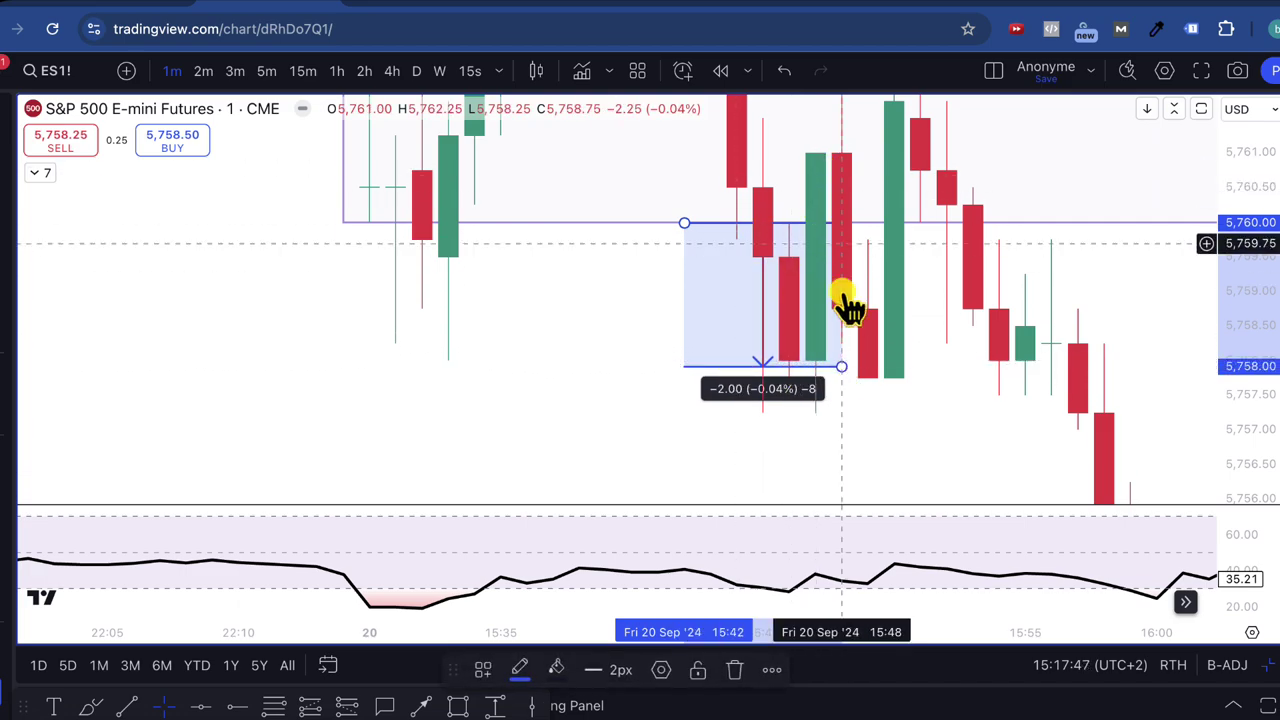
drag(843, 366, 872, 395)
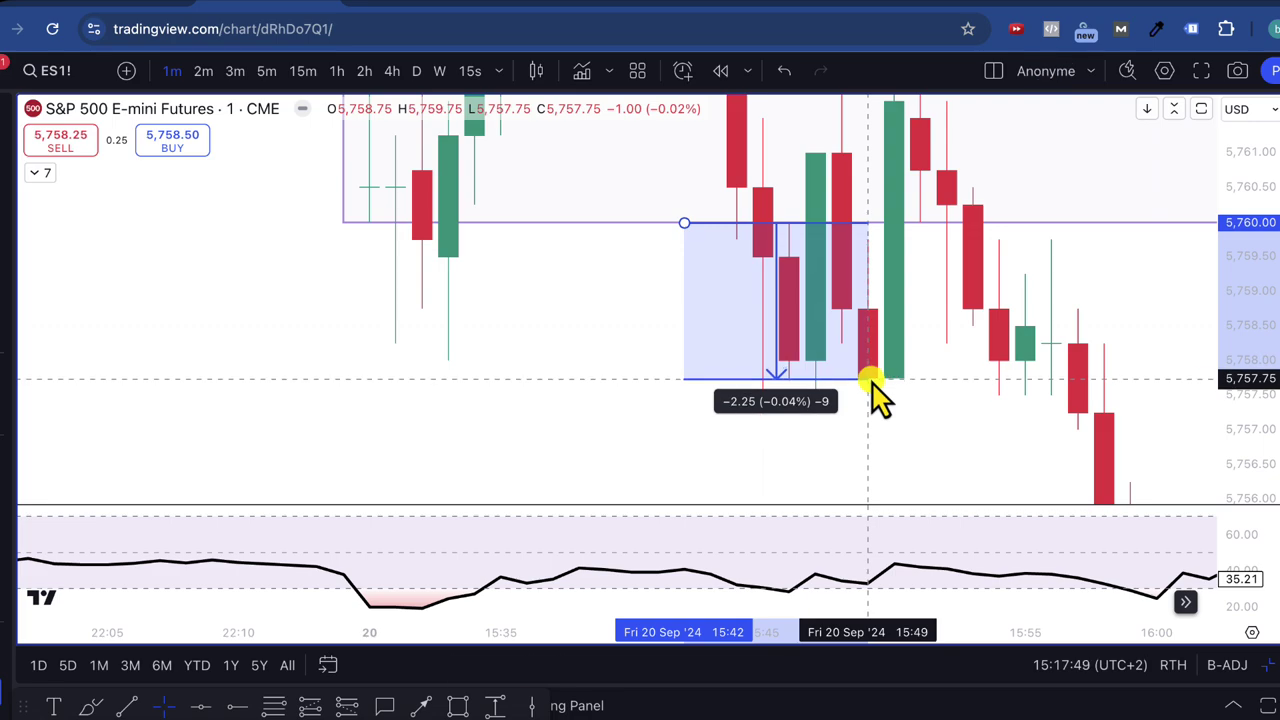
click(920, 299)
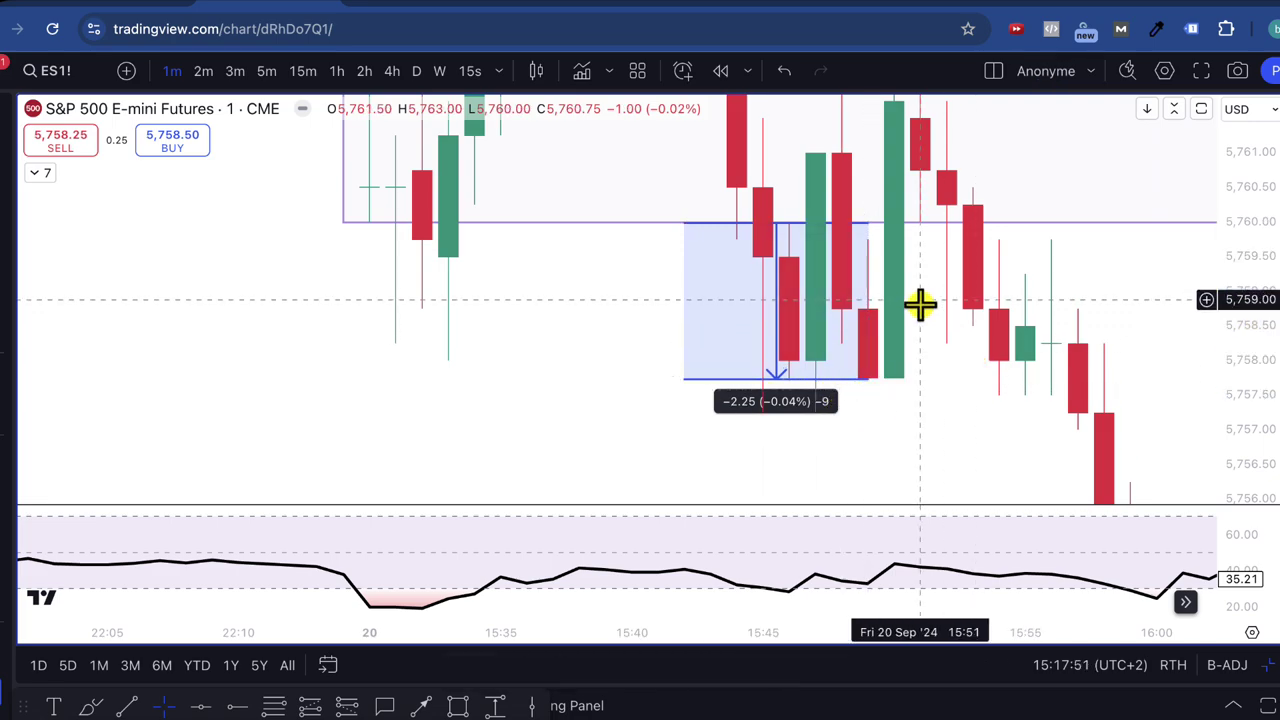
- Examine the 15:50 candle on 20 Sept against the rectangle's lower edge and check the "20 sept a 15h50" result in the sheet
drag(920, 299, 916, 374)
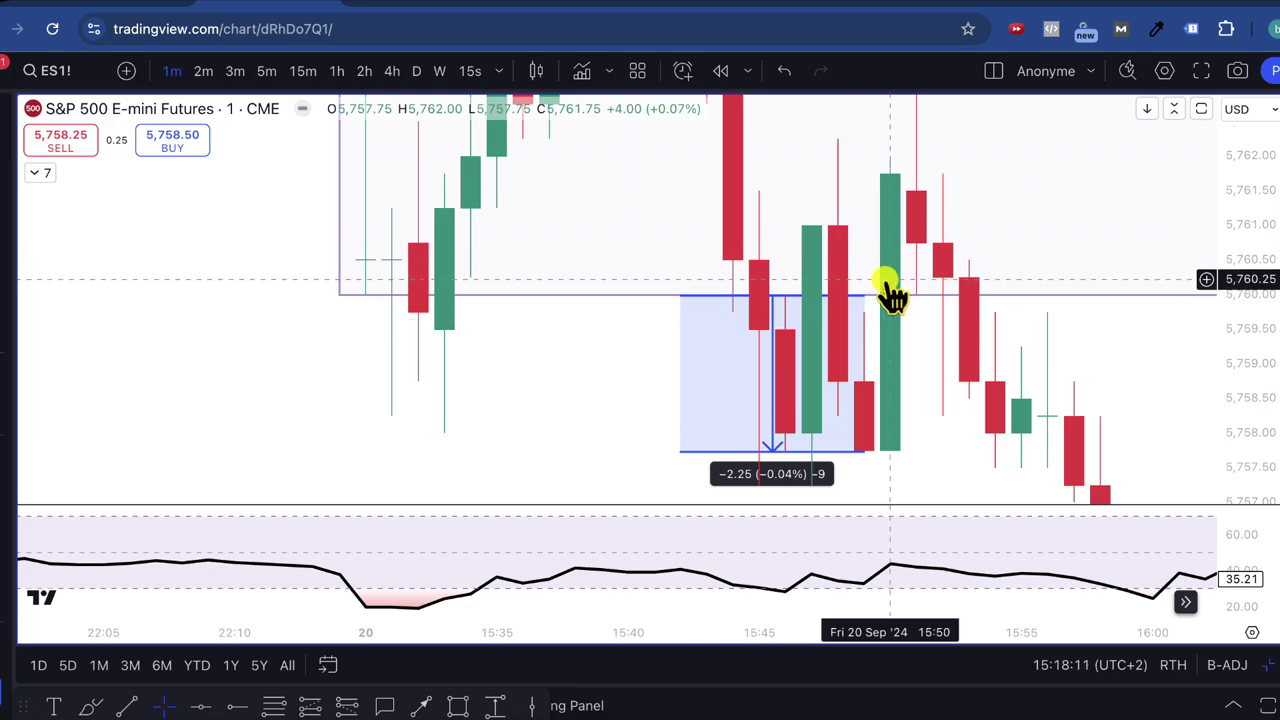
scroll(888, 291, up, 2)
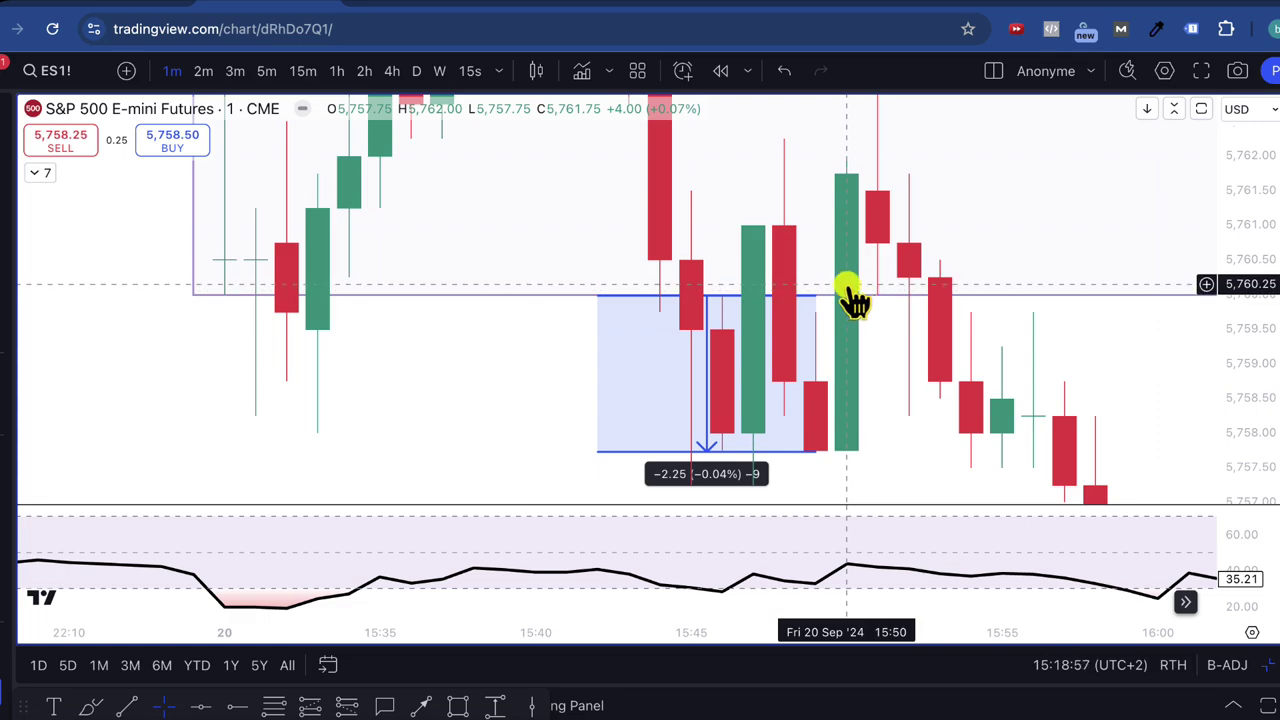
click(150, 8)
key(ctrl+z)
click(300, 5)
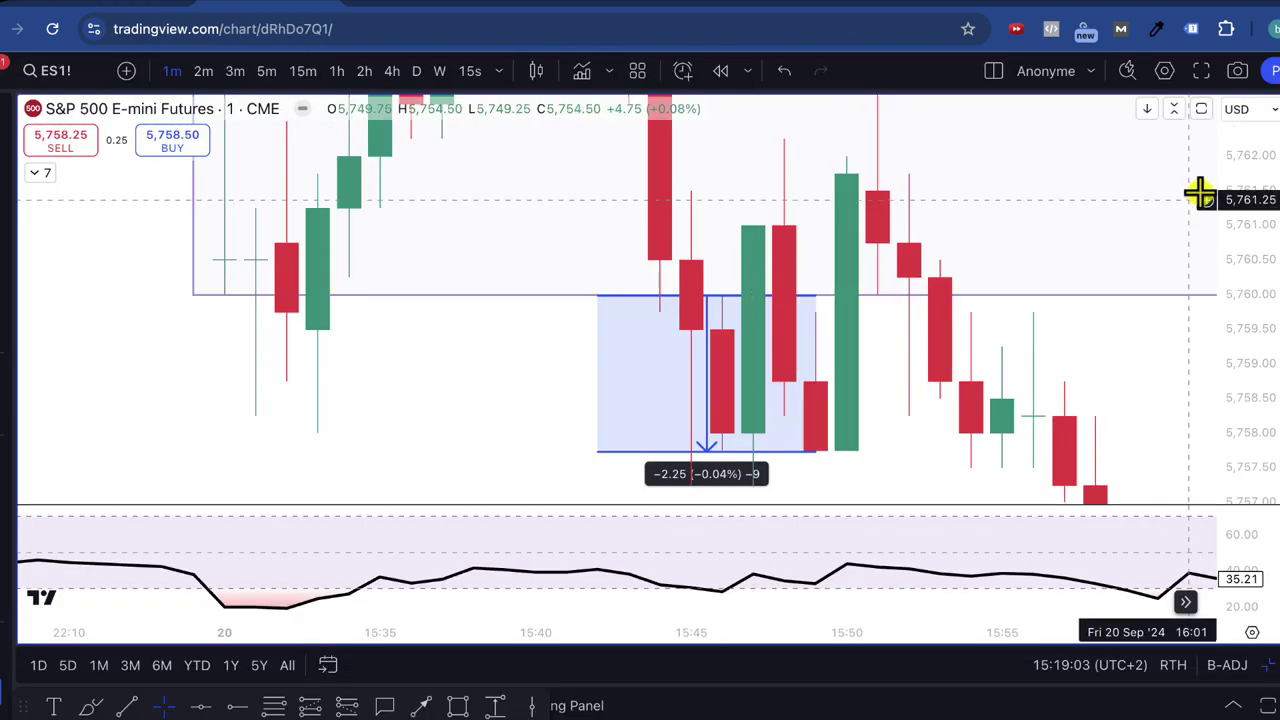
drag(1251, 211, 965, 312)
scroll(963, 294, right, 3)
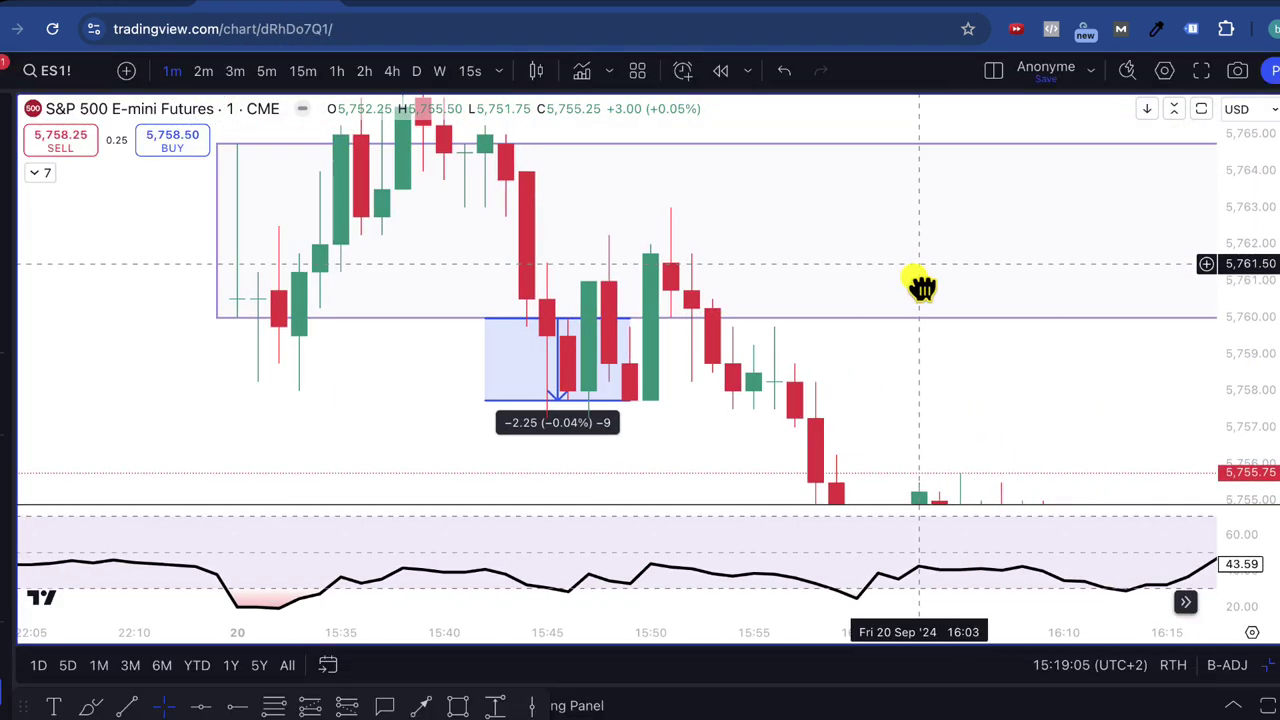
- Open the Methode 2 "double bas et haut" sheet and select the "17 sept a 16h52" trade row from its date to its note
click(150, 8)
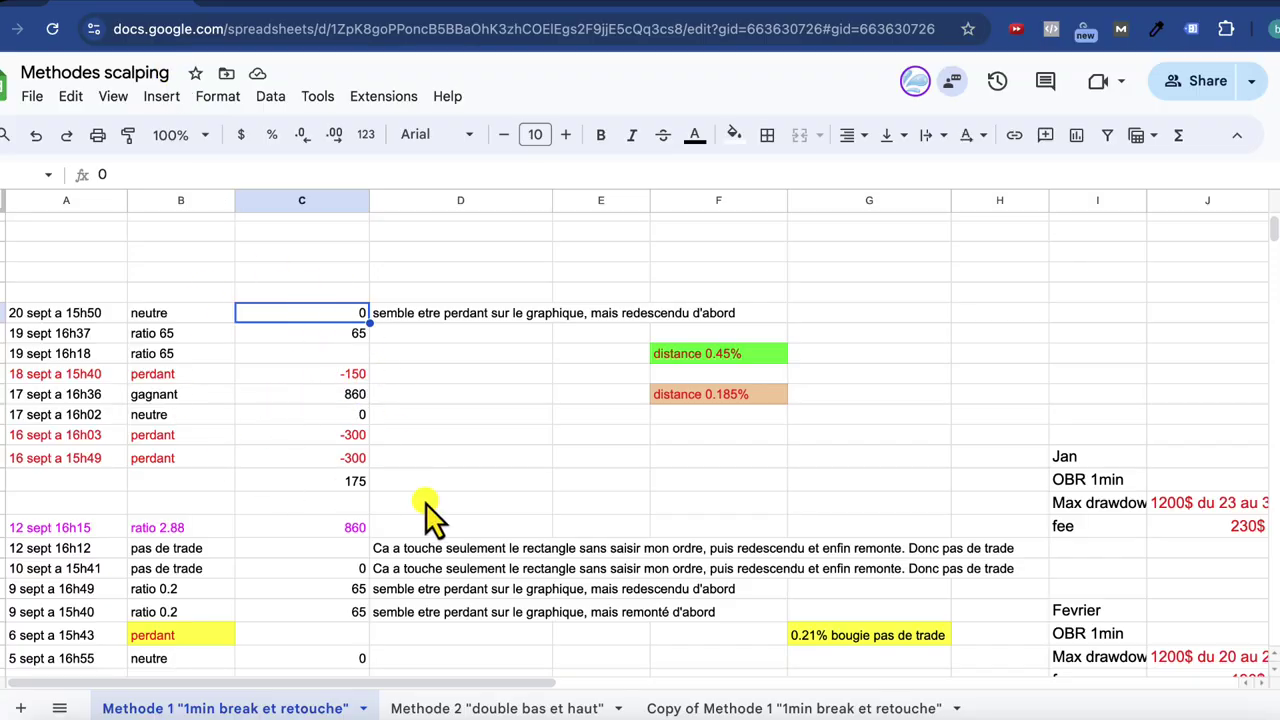
click(520, 708)
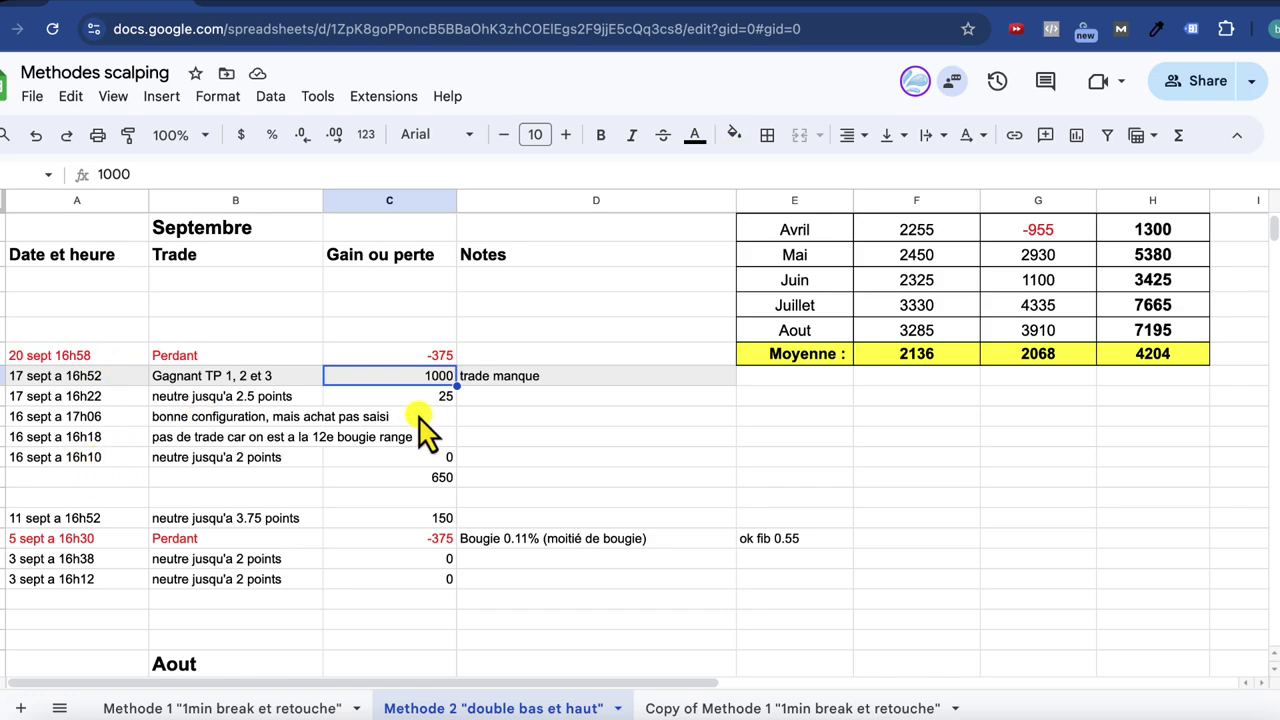
click(57, 378)
drag(563, 380, 72, 370)
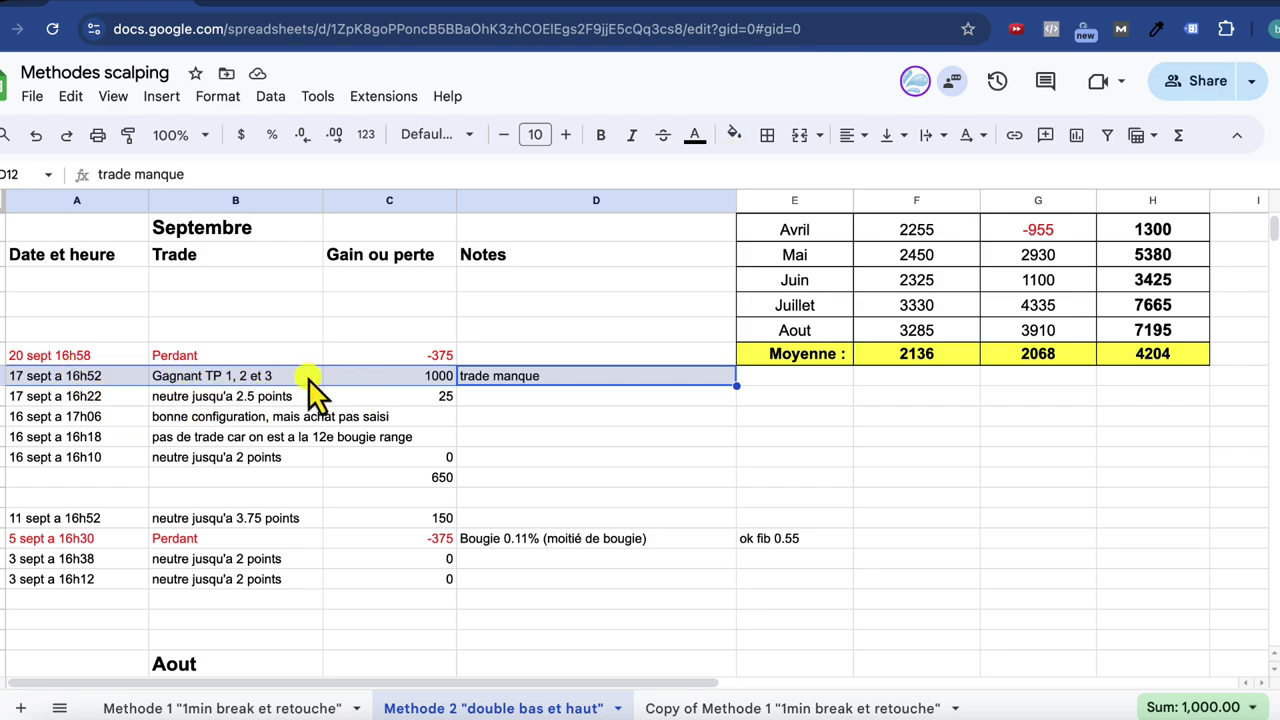
- Open the ES chart on TradingView for the "17 sept a 16h52" trade, set it to 2 minutes and go to 17 September 2024 at 15:30
click(128, 379)
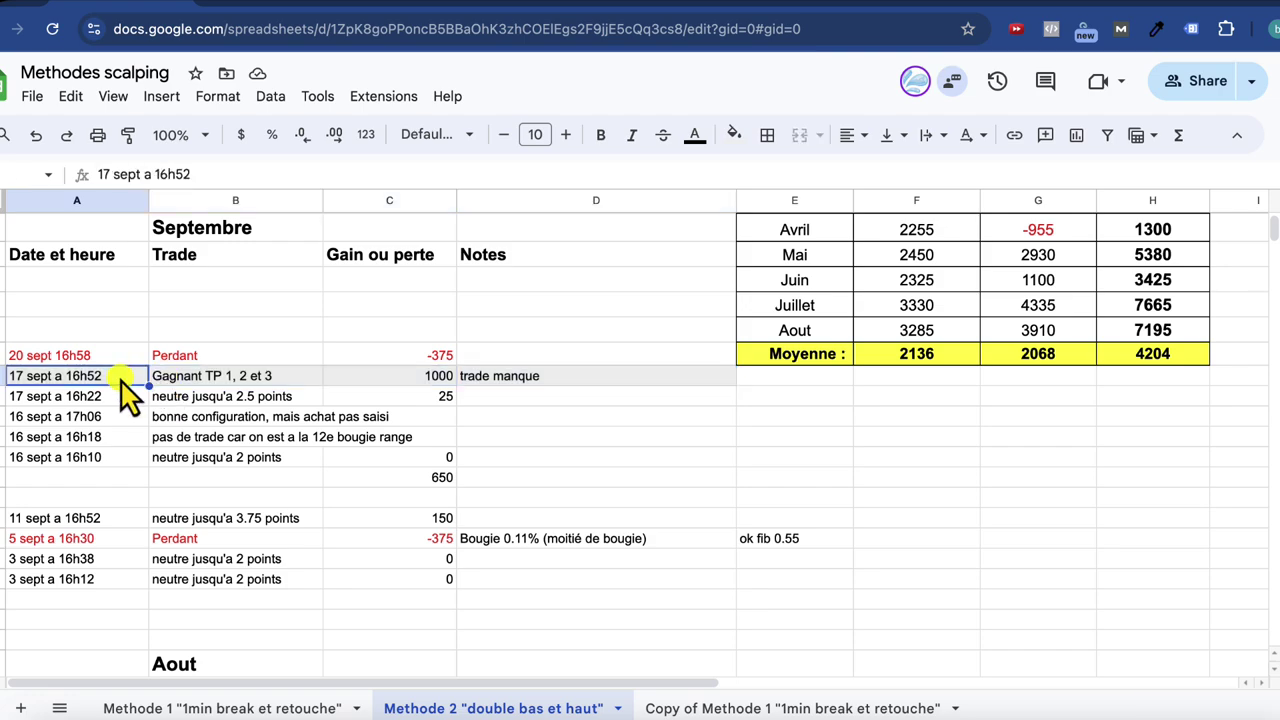
click(266, 10)
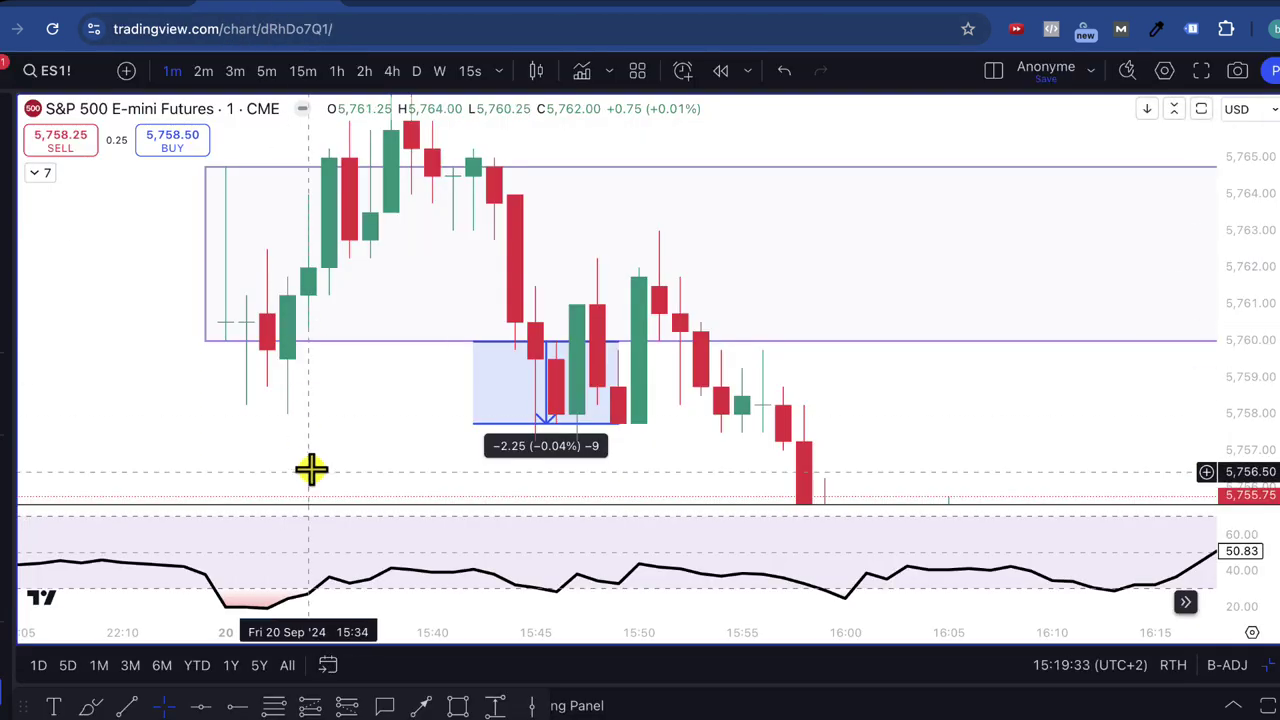
click(202, 72)
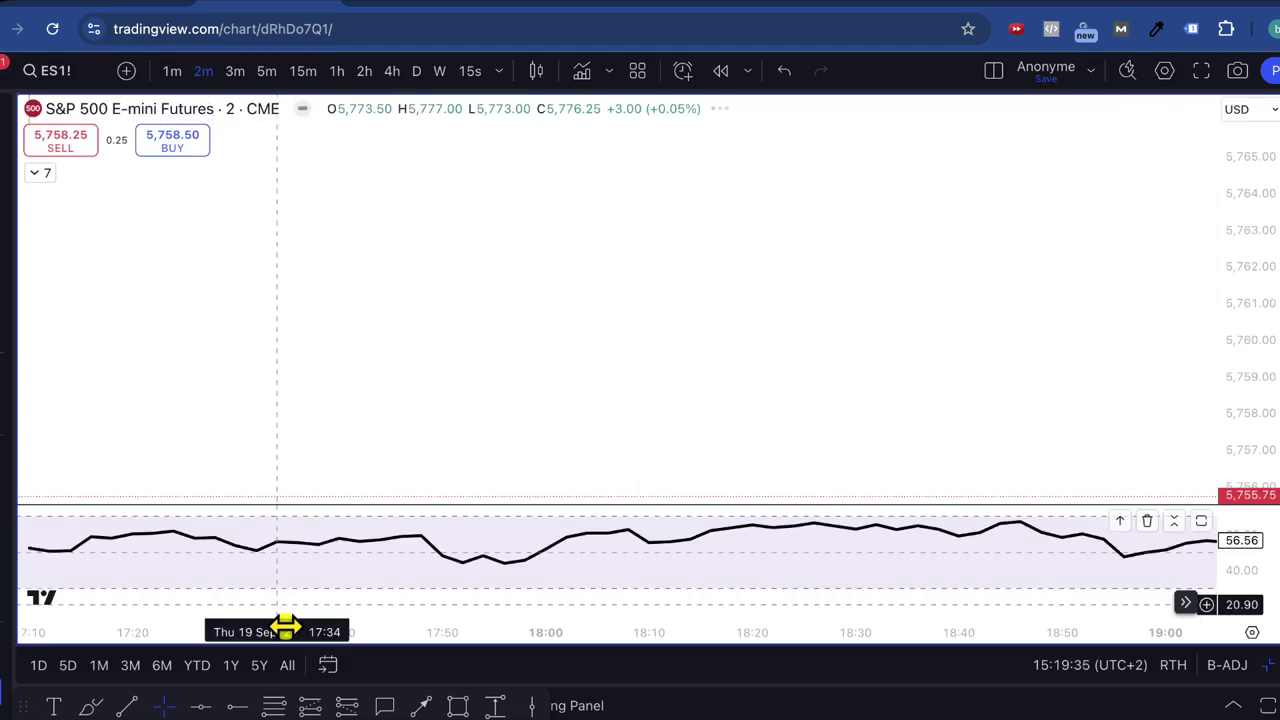
click(322, 666)
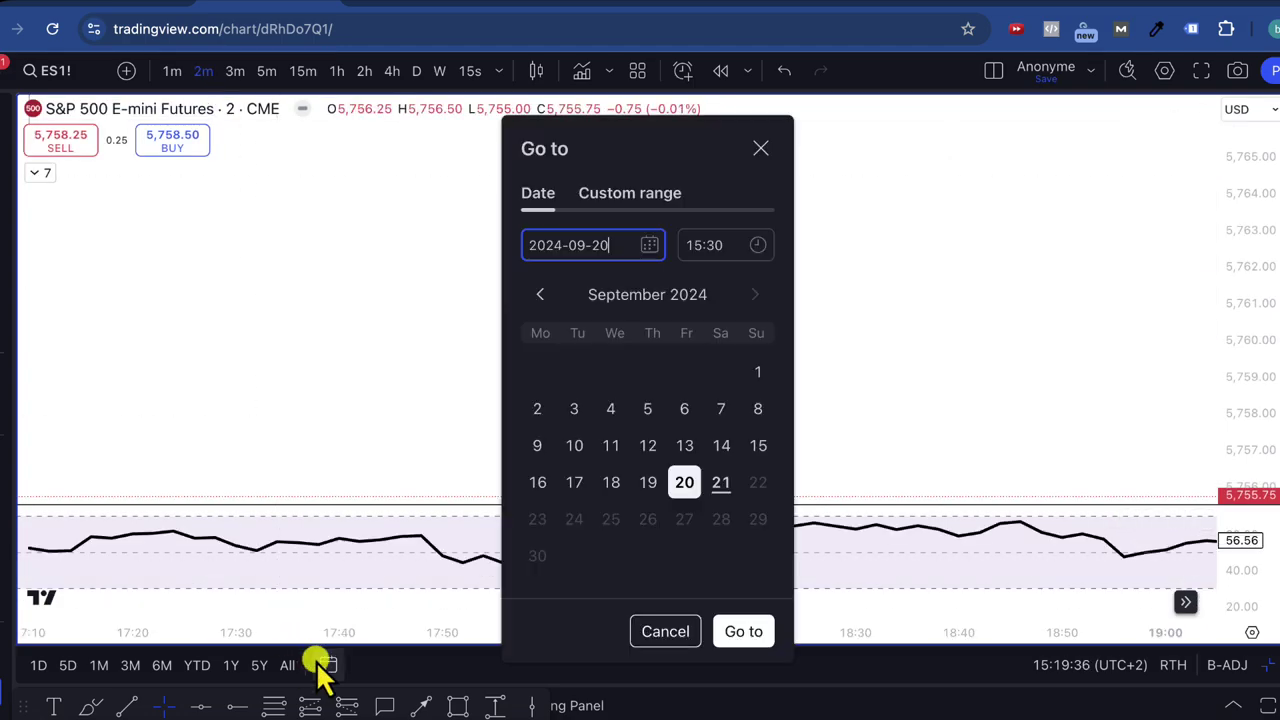
click(577, 483)
click(751, 632)
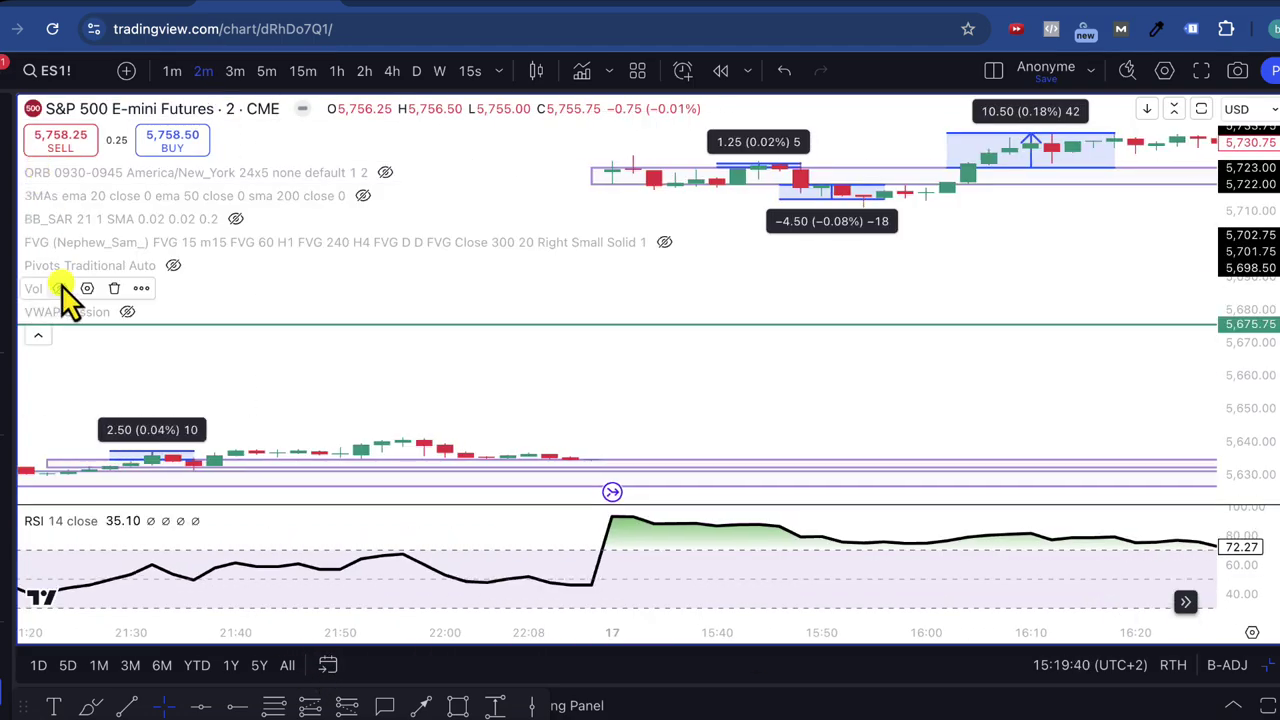
- Show the VWAP Session indicator and clear the existing drawings from the 17 Sept chart
click(127, 312)
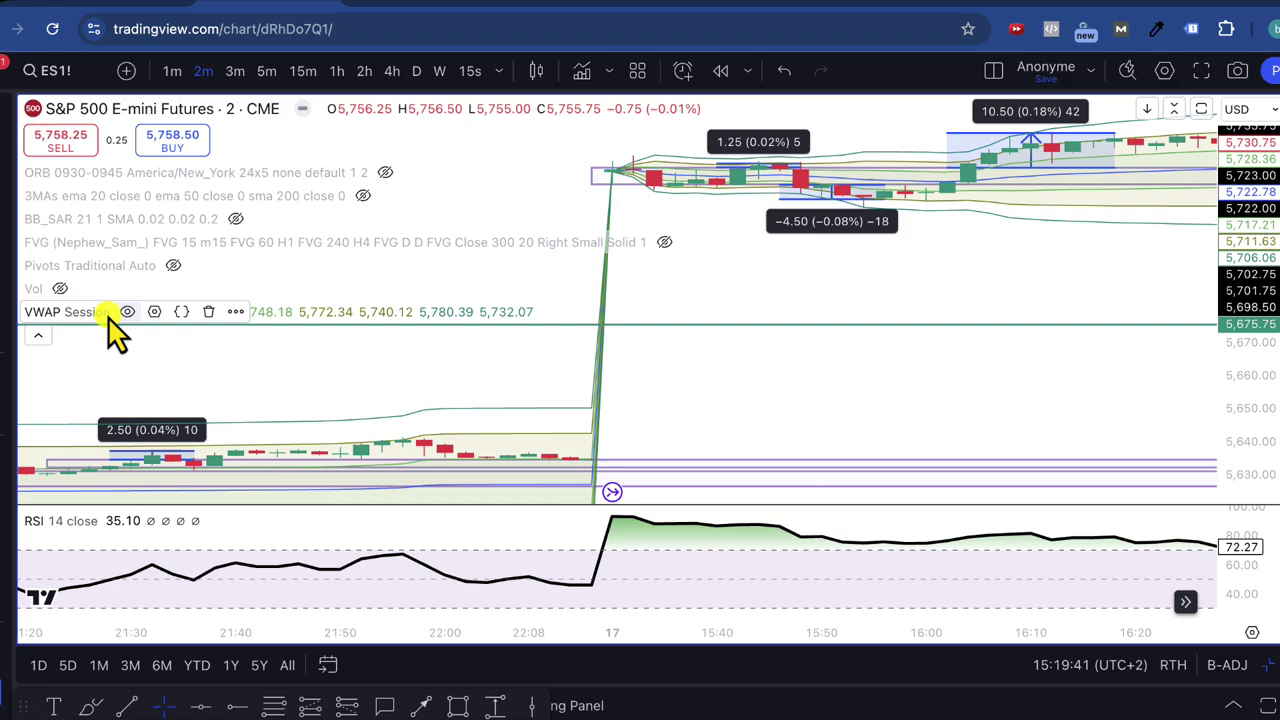
click(38, 335)
drag(778, 303, 567, 305)
click(34, 622)
click(80, 642)
scroll(1234, 374, up, 3)
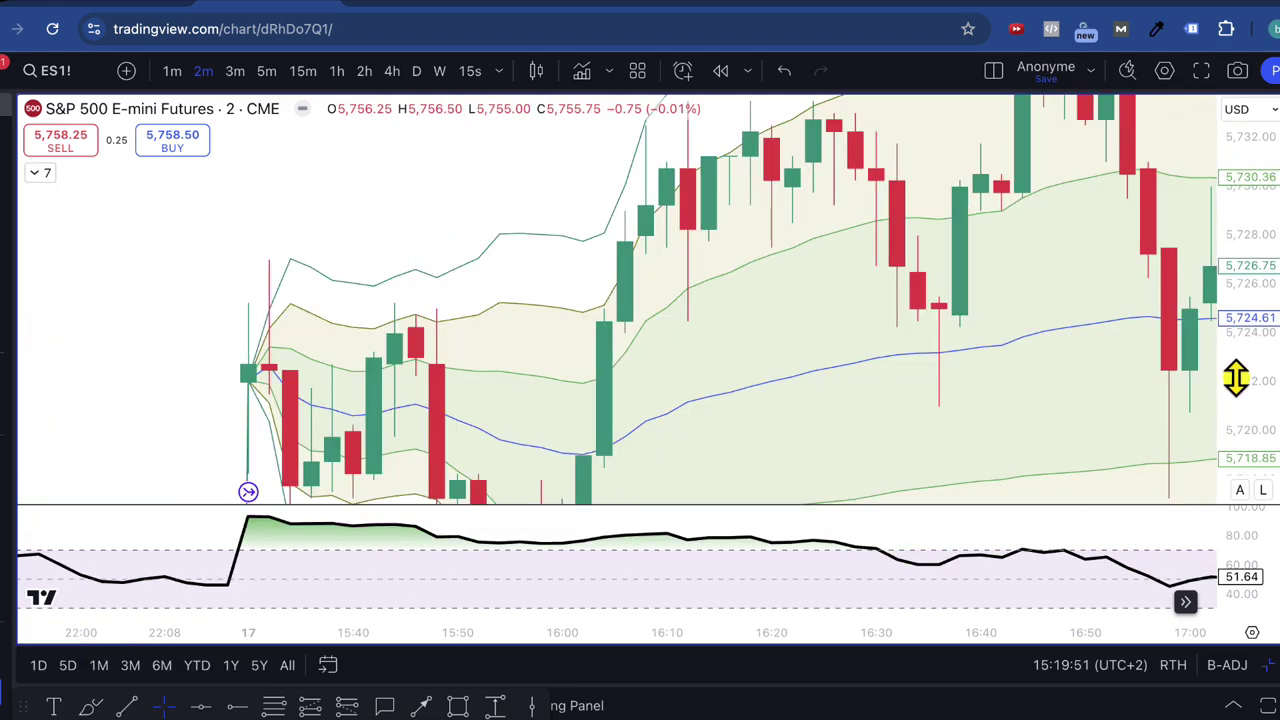
drag(797, 303, 664, 401)
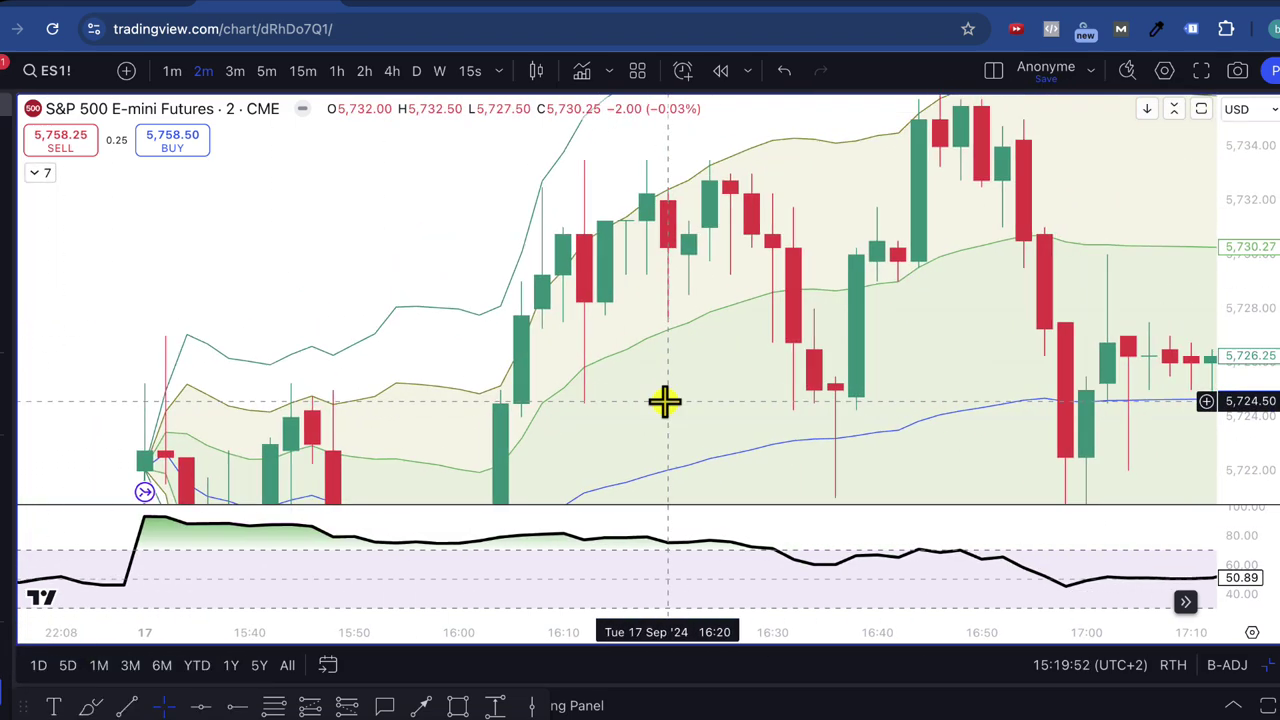
- Check the "17 sept a 16h22" row in the sheet and draw a price trend line from 5,730.50 at 16:06 to 5,732.50 at 16:18
click(156, 4)
click(38, 398)
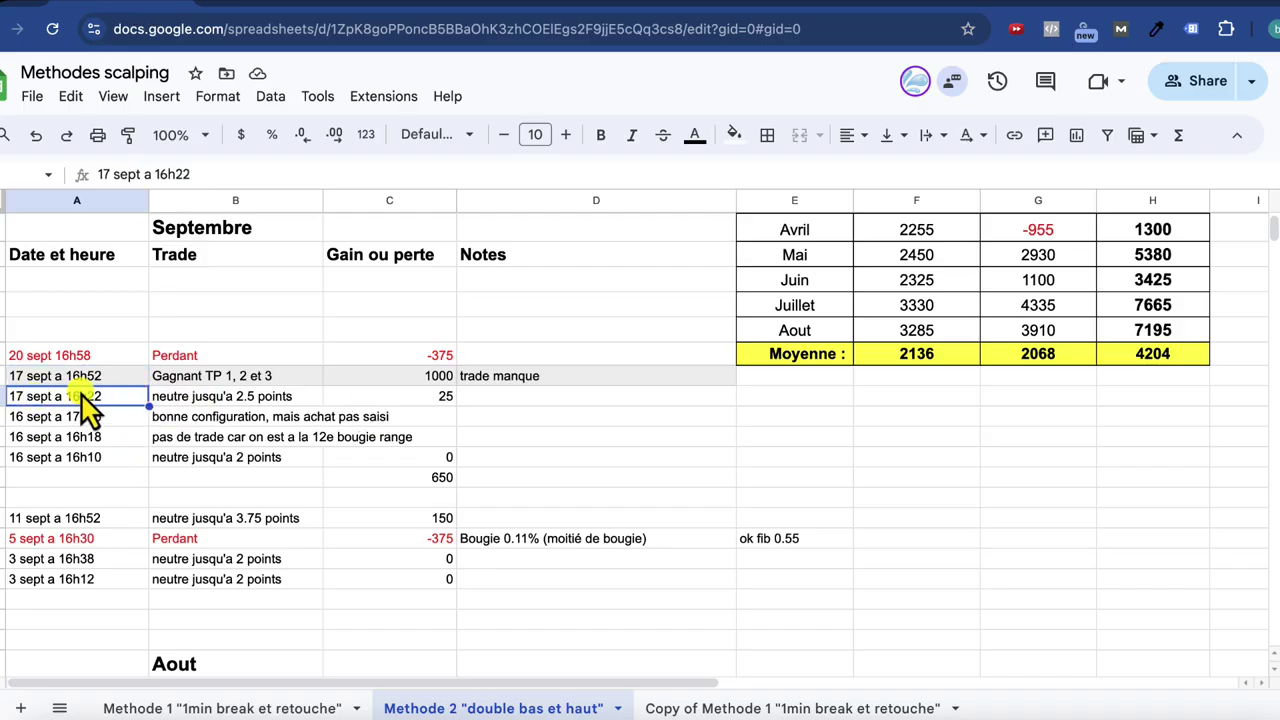
click(252, 8)
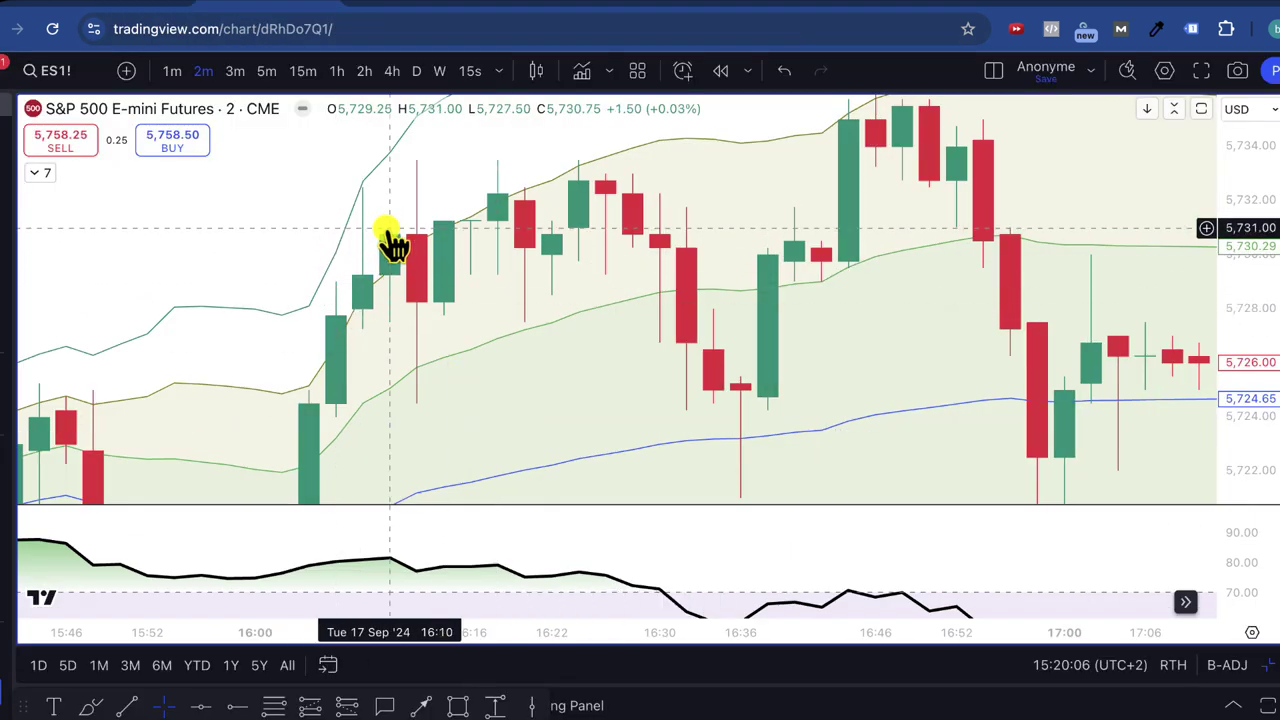
drag(338, 243, 502, 188)
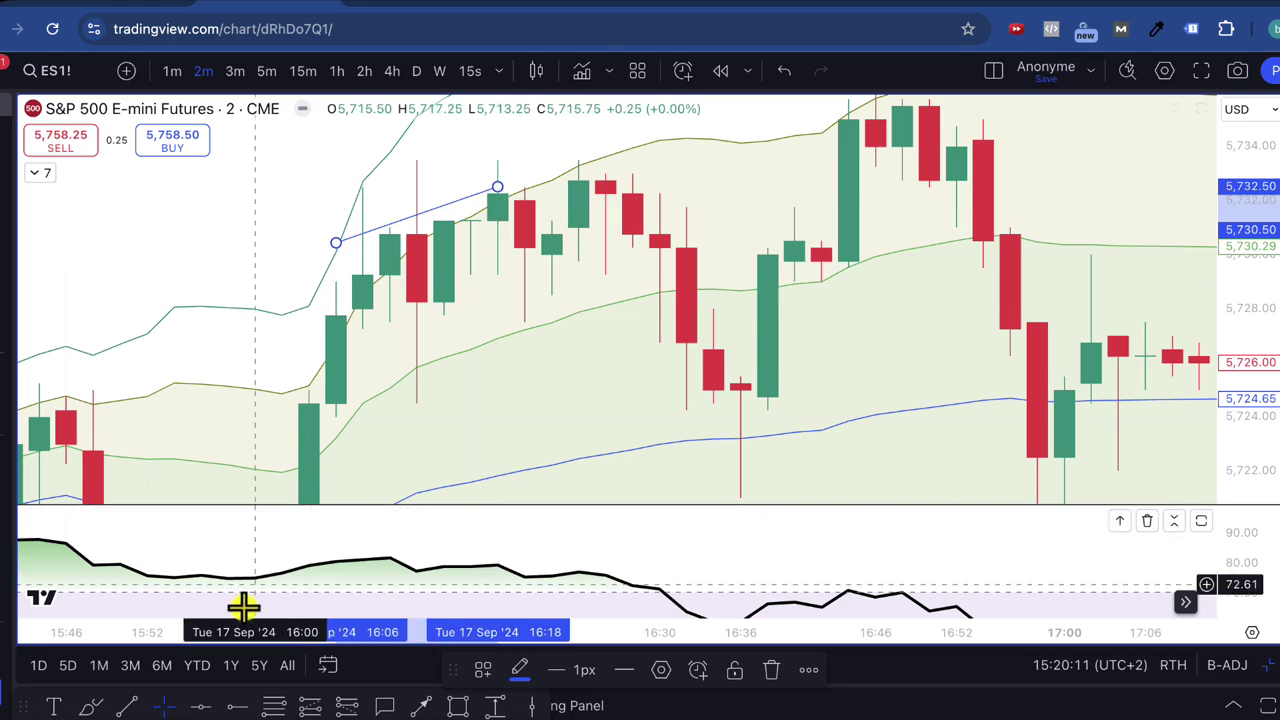
- Draw an RSI trend line from about 82.96 at the 16:10 peak down to about 79.72 at 16:18
click(389, 550)
drag(389, 553, 497, 563)
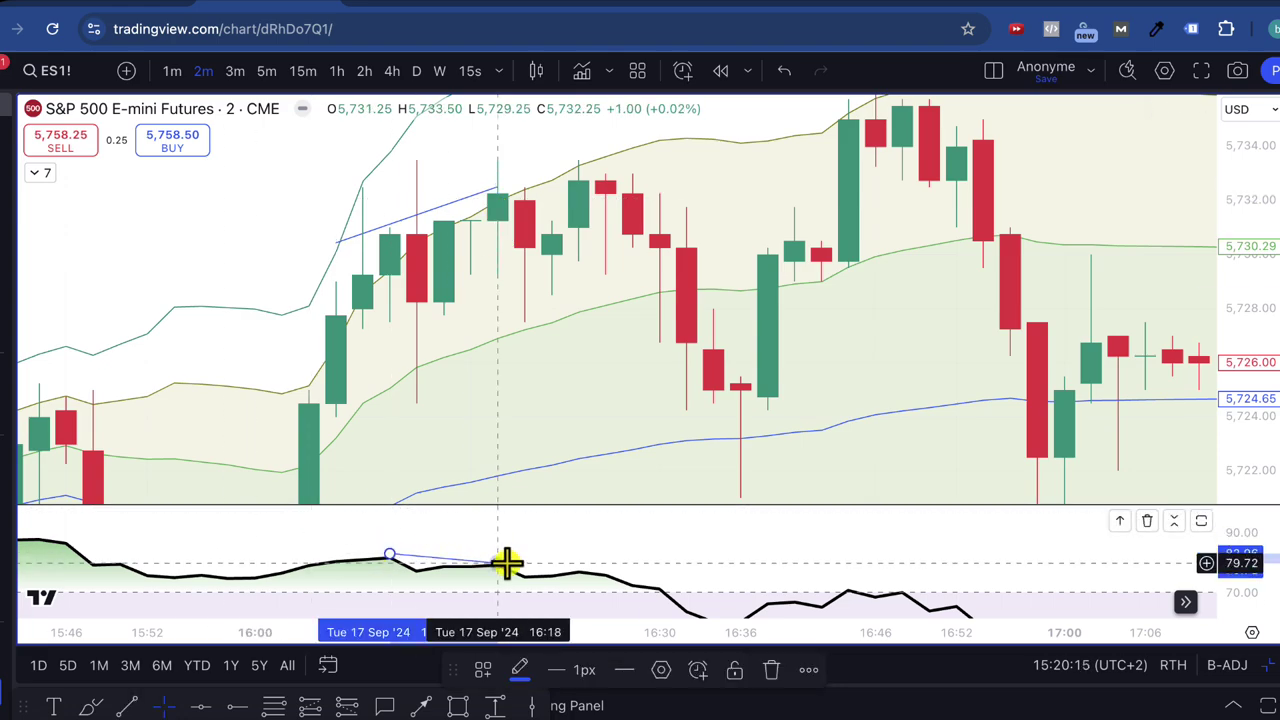
double_click(1240, 590)
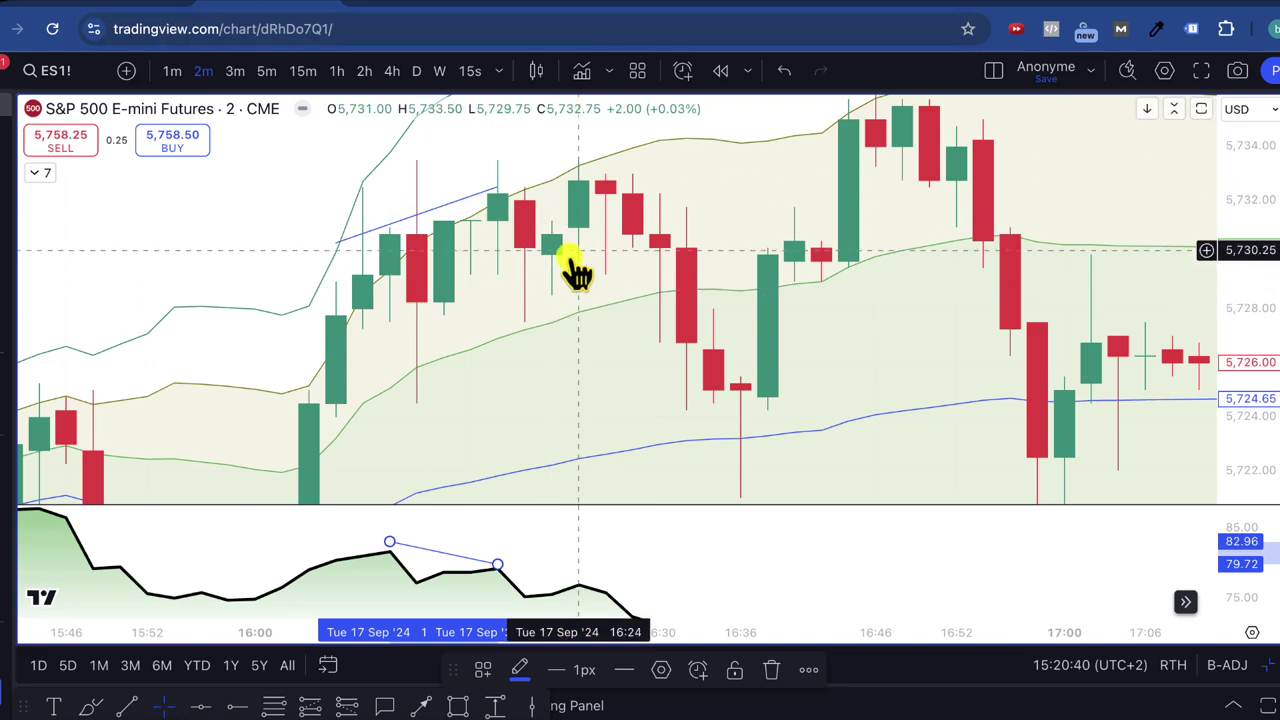
- Check the gain recorded for the "17 sept a 16h22" trade in the sheet and return to the TradingView chart
click(122, 5)
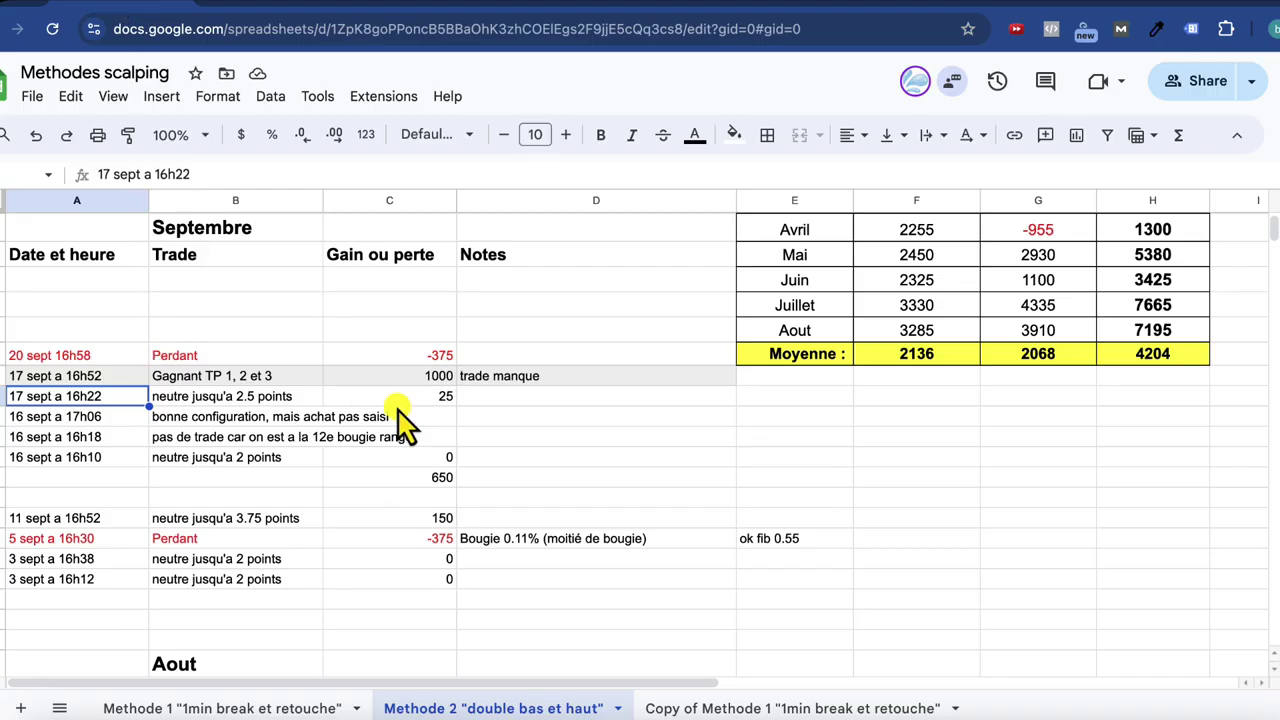
click(428, 400)
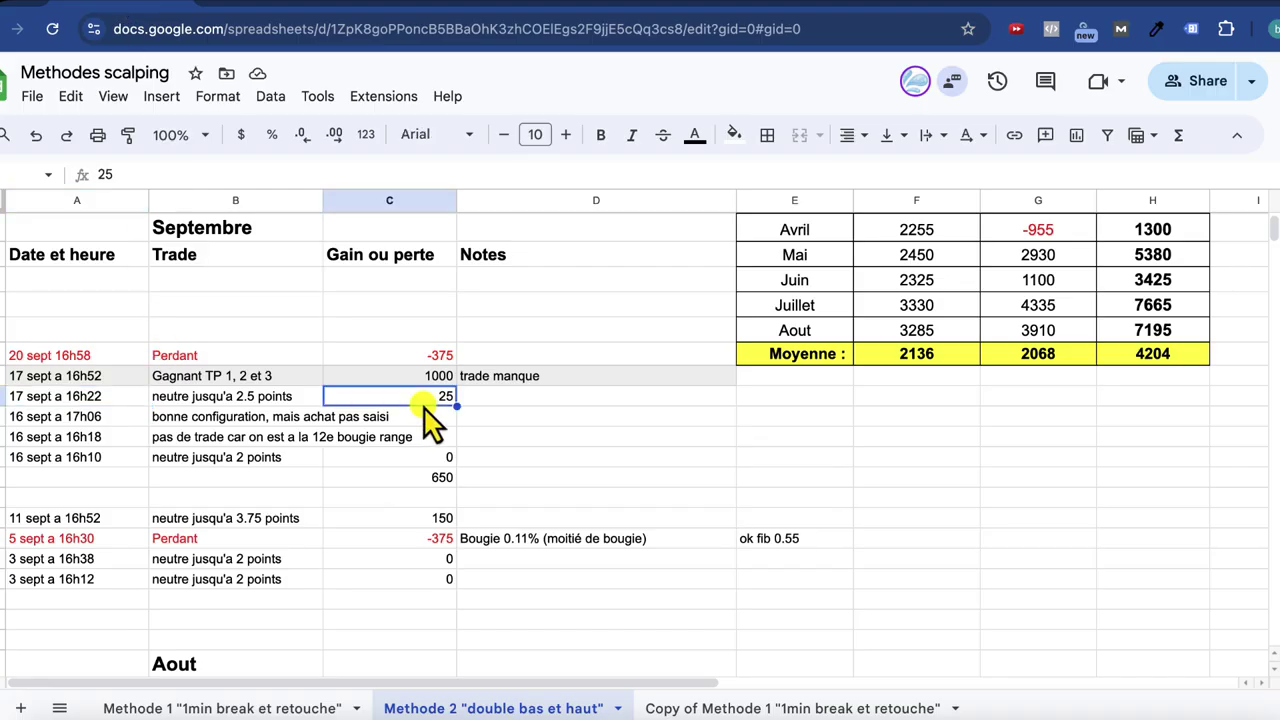
click(243, 6)
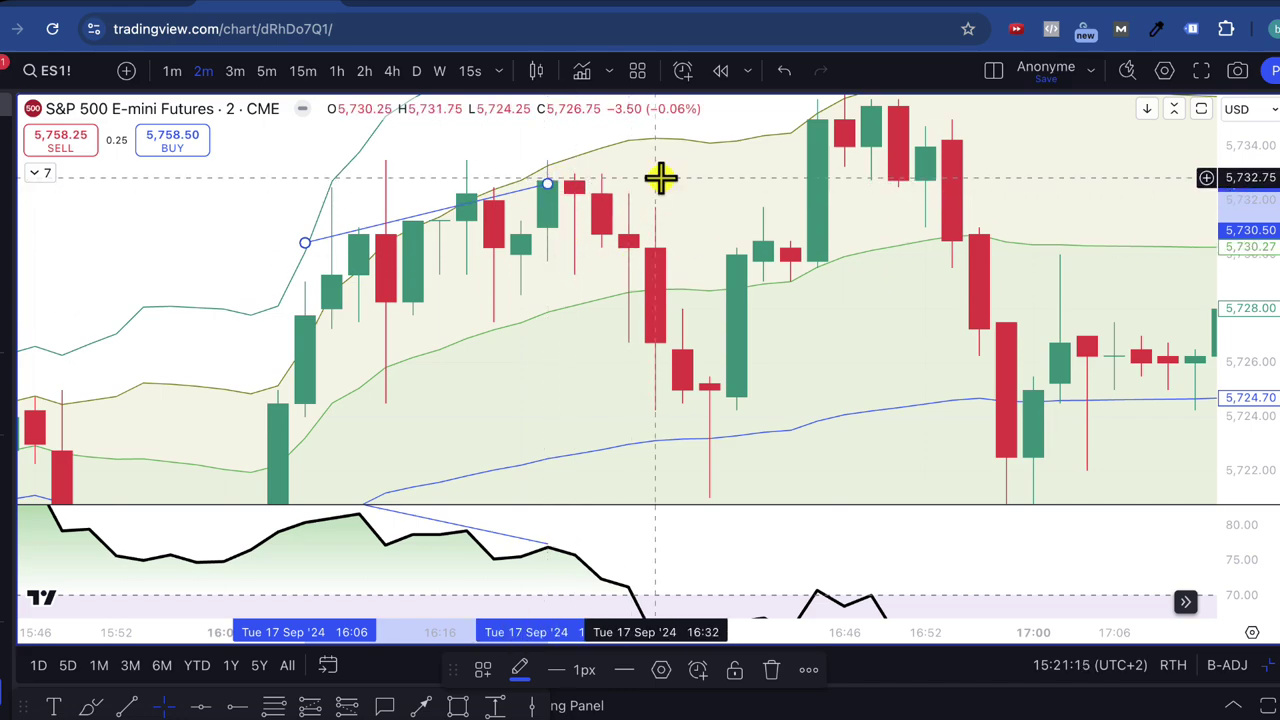
- Draw a price trend line over the second 17 Sept double top, from 5,734.75 at 16:42 to 5,735.75 at 16:50
drag(769, 183, 657, 211)
drag(1270, 336, 1106, 374)
drag(1237, 258, 403, 249)
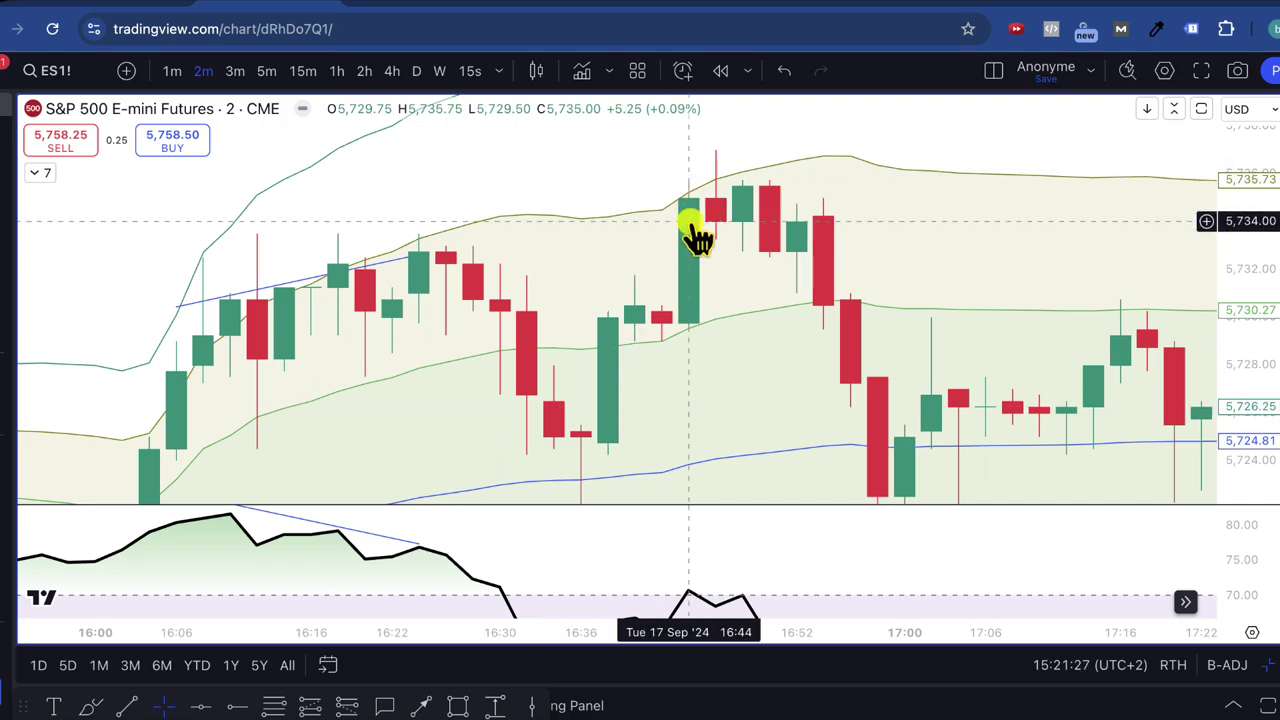
drag(1249, 589, 1234, 523)
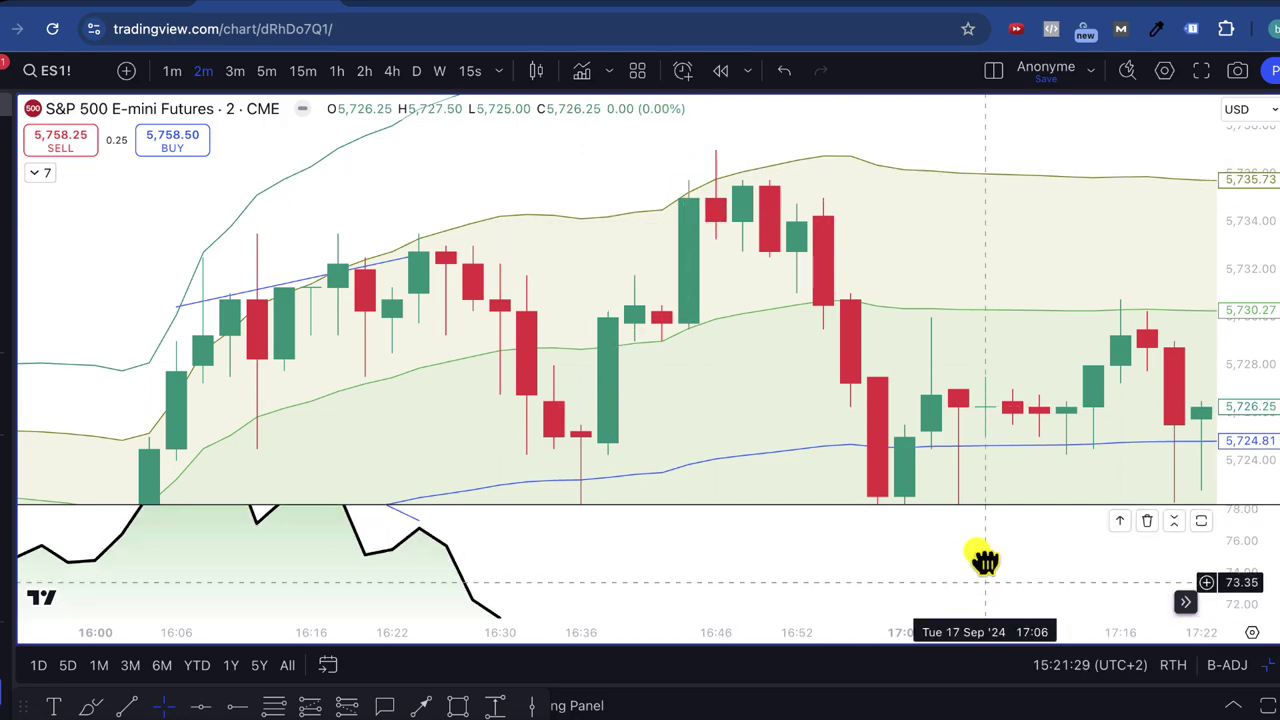
drag(976, 578, 977, 482)
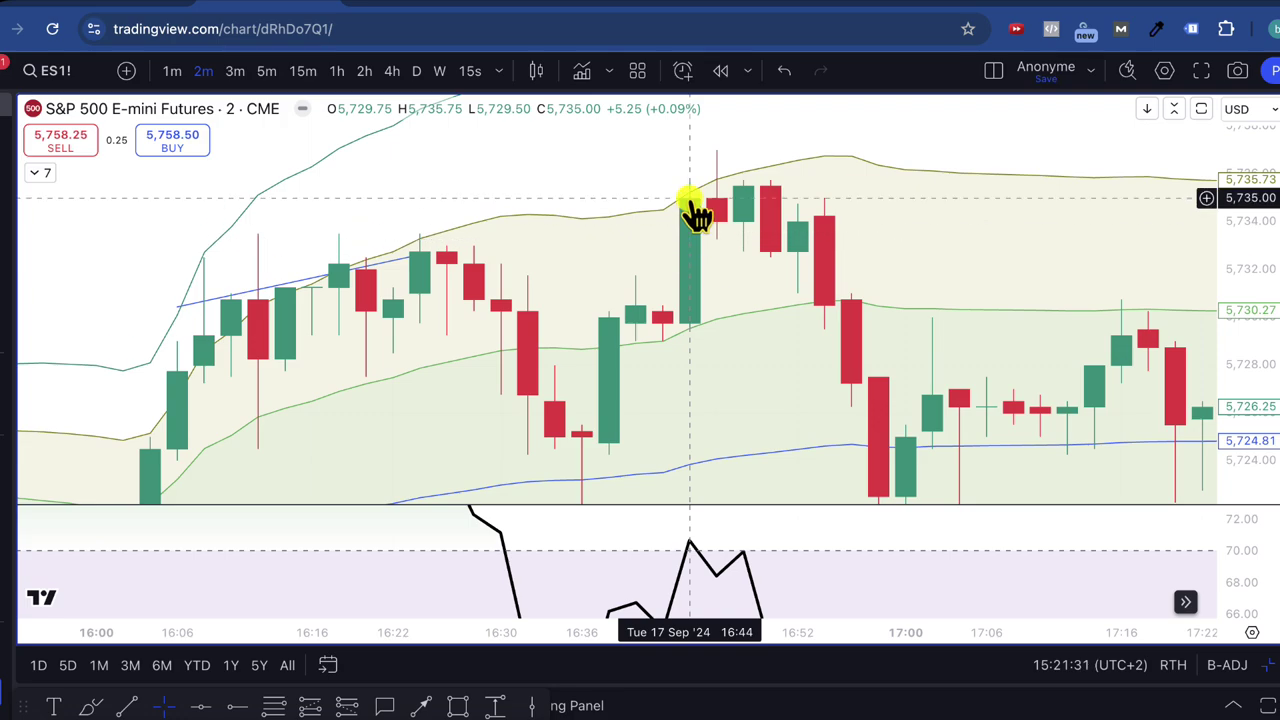
click(127, 705)
drag(668, 202, 770, 178)
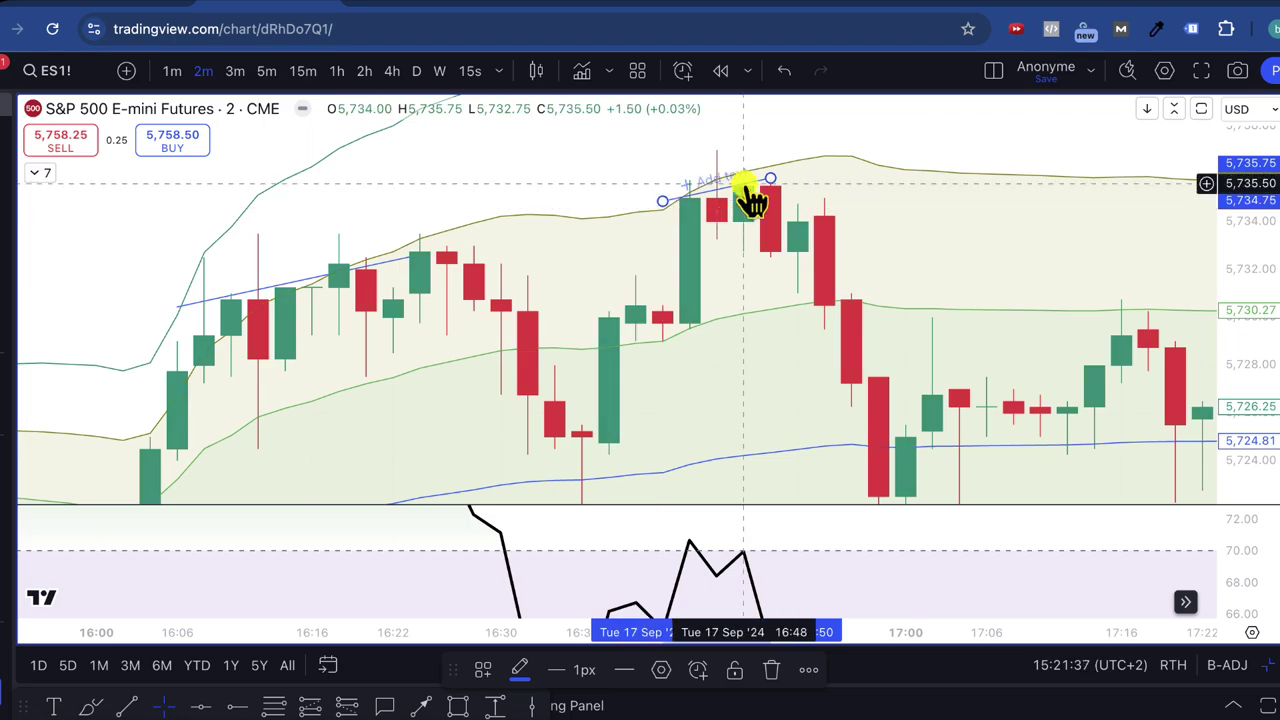
- Draw a matching RSI trend line from about 70.97 at 16:42 down to about 69.69 at 16:50
click(557, 586)
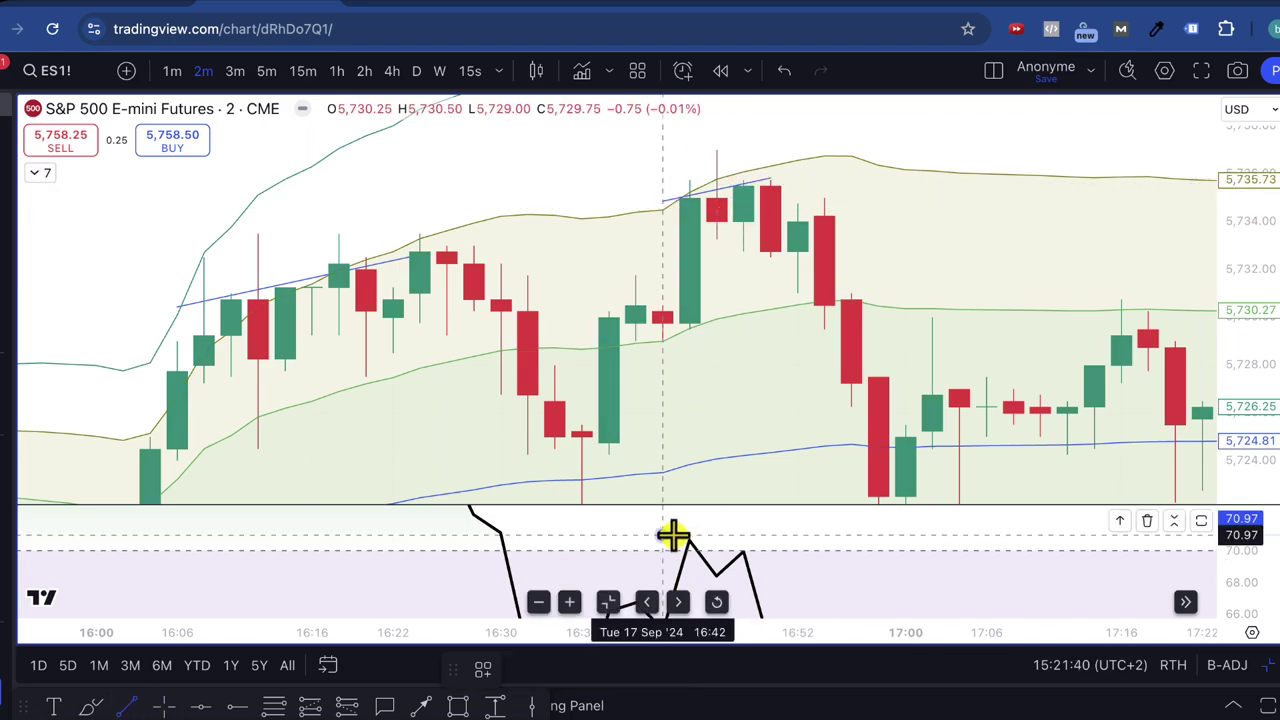
drag(668, 536, 770, 554)
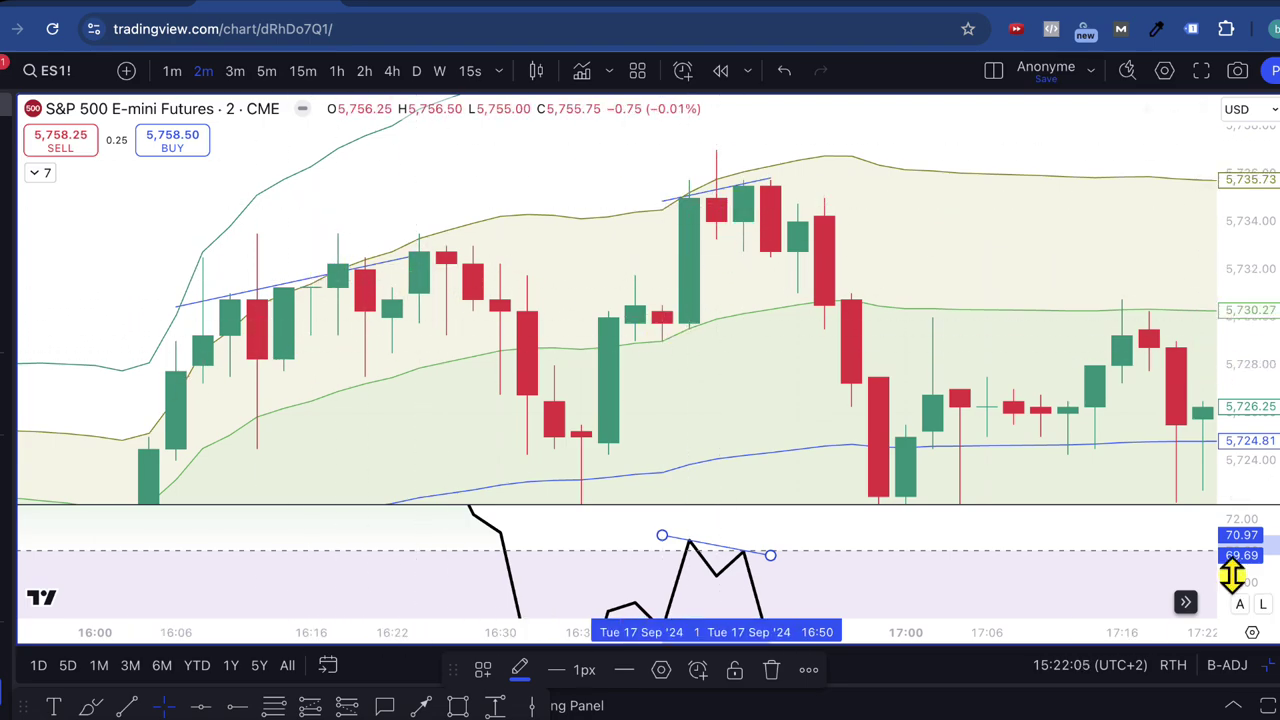
double_click(1240, 610)
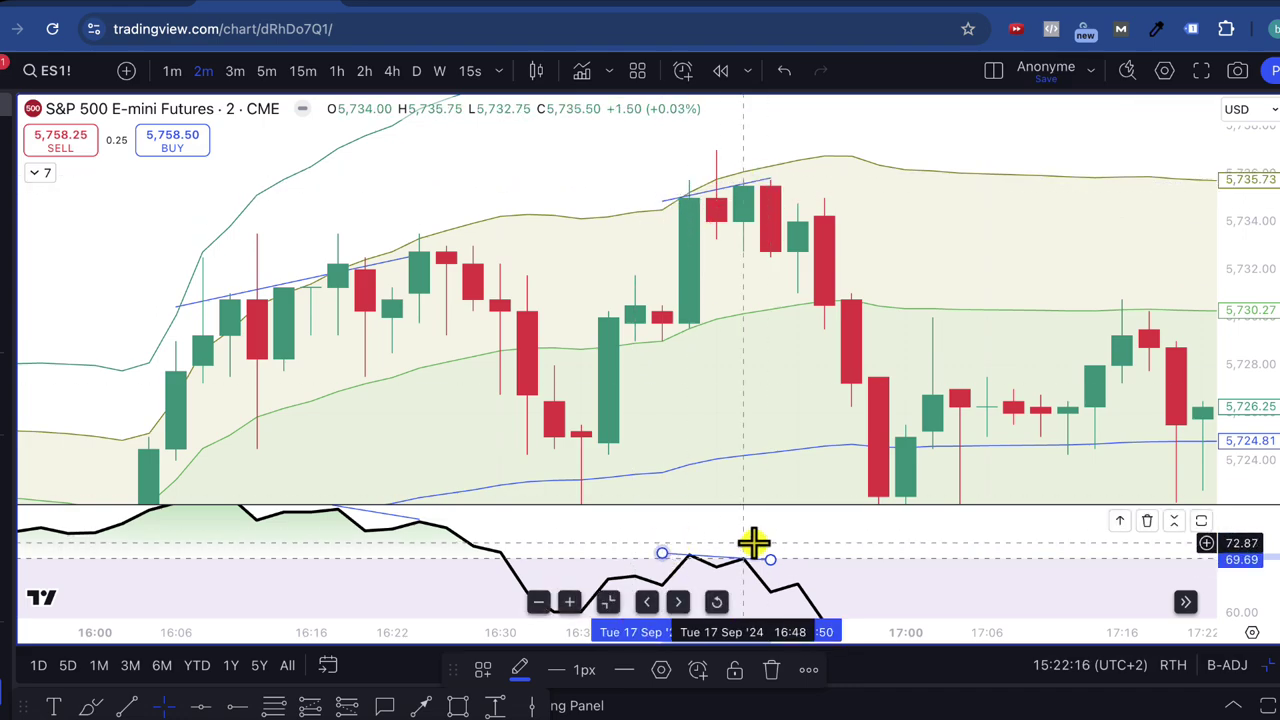
- Brush an M shape over the candles from 16:44 to 16:50, and delete it together with the trend lines
drag(1211, 434, 986, 403)
drag(757, 360, 722, 300)
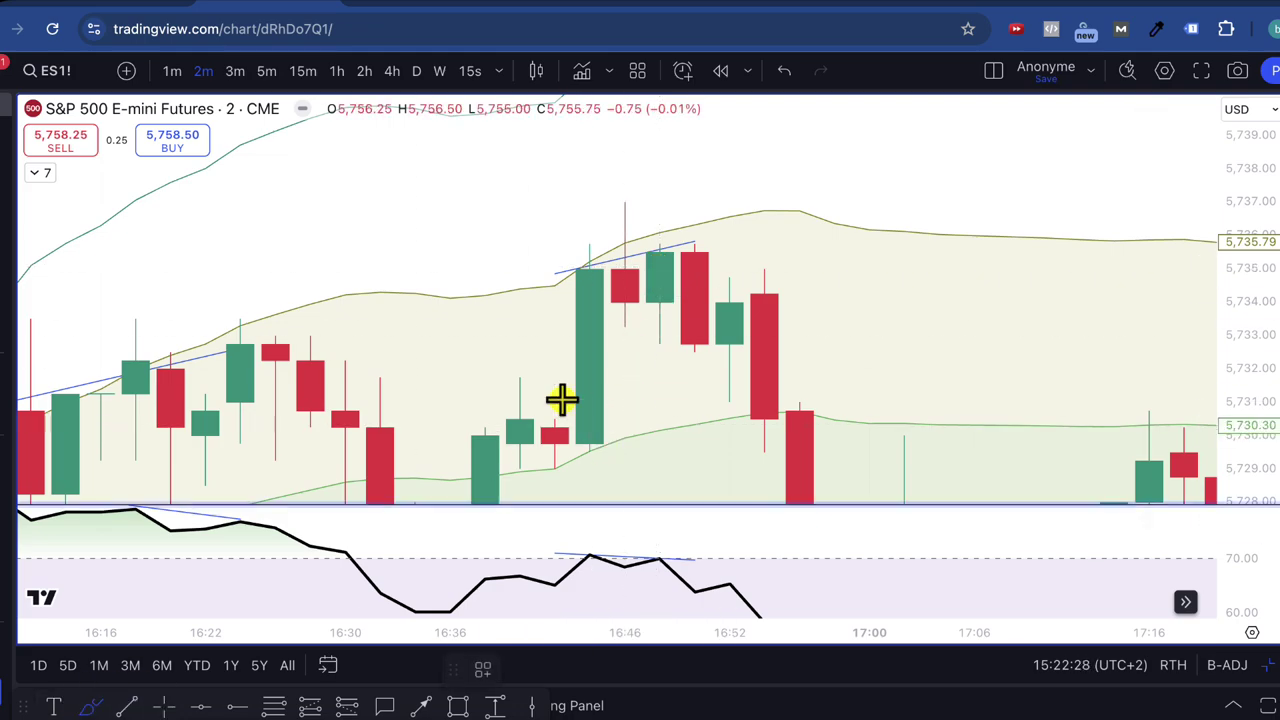
mouse_move(590, 427)
mouse_down()
mouse_move(593, 199)
mouse_move(631, 323)
mouse_move(671, 226)
mouse_move(694, 348)
mouse_up()
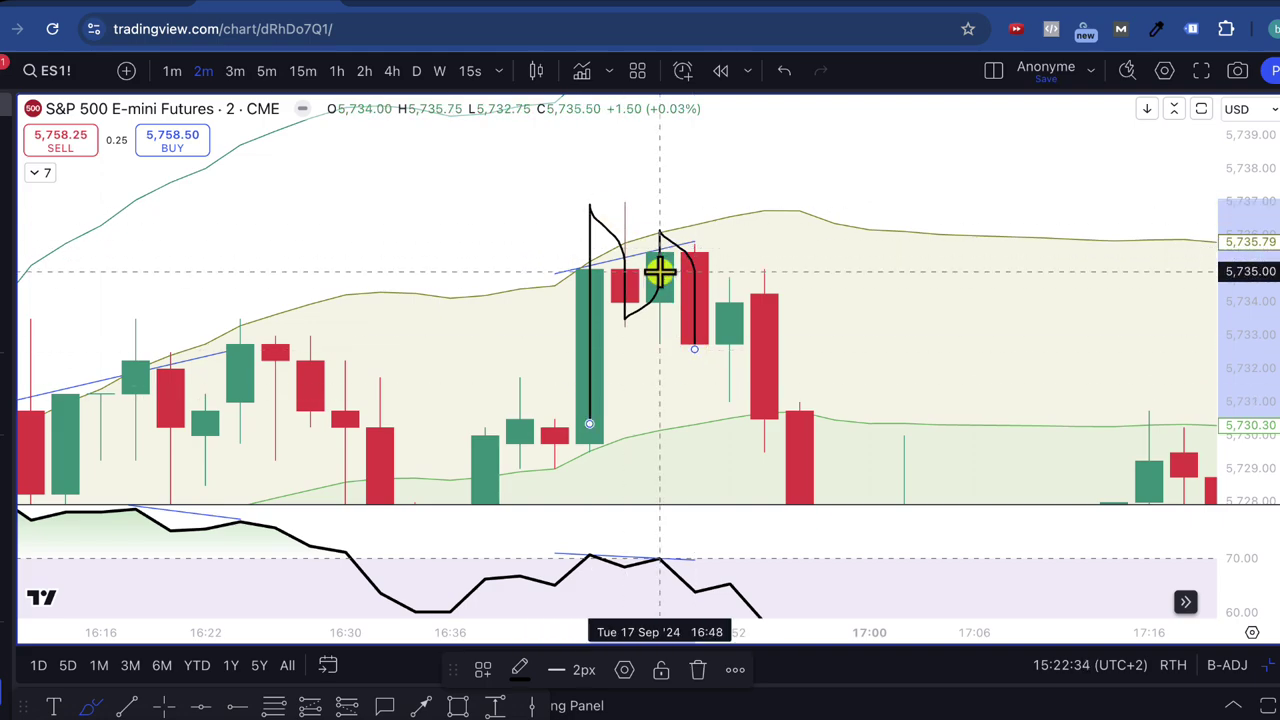
key(Delete)
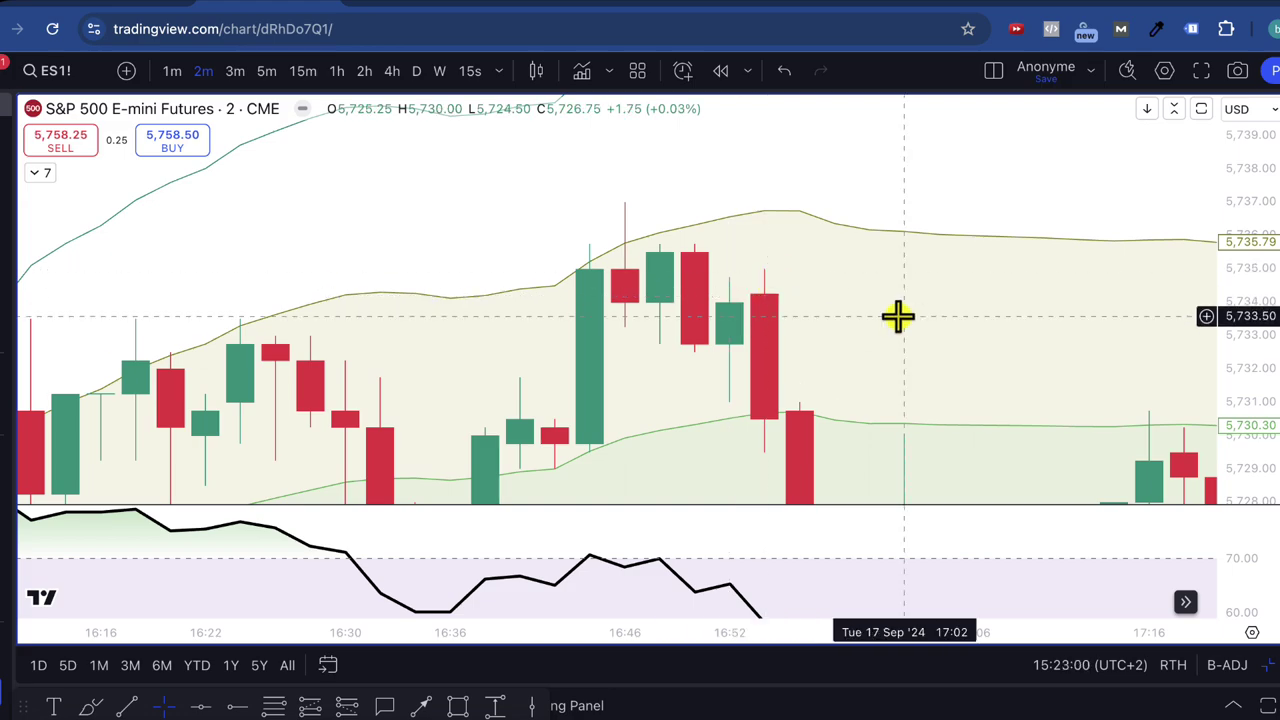
- Examine the price fall after the 16:52 candle on 17 Sept and consult the Take profit 3 rule in the method document
drag(1200, 229, 1229, 243)
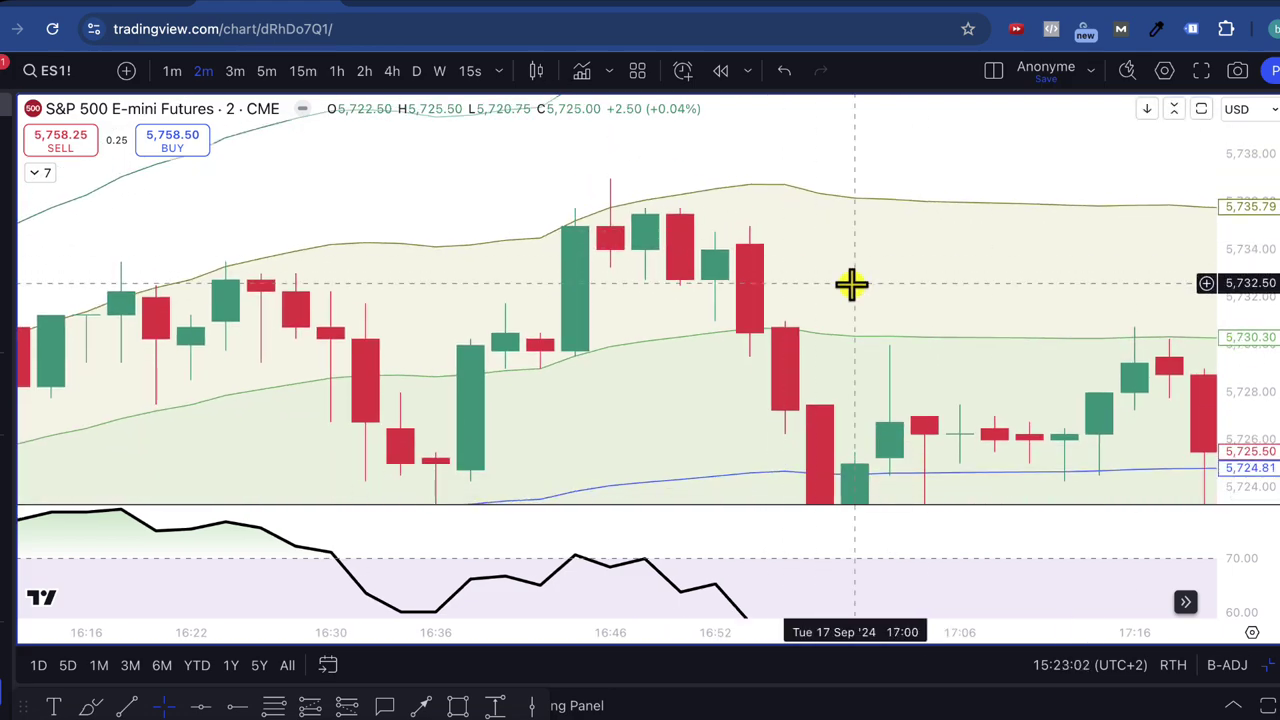
drag(851, 283, 780, 186)
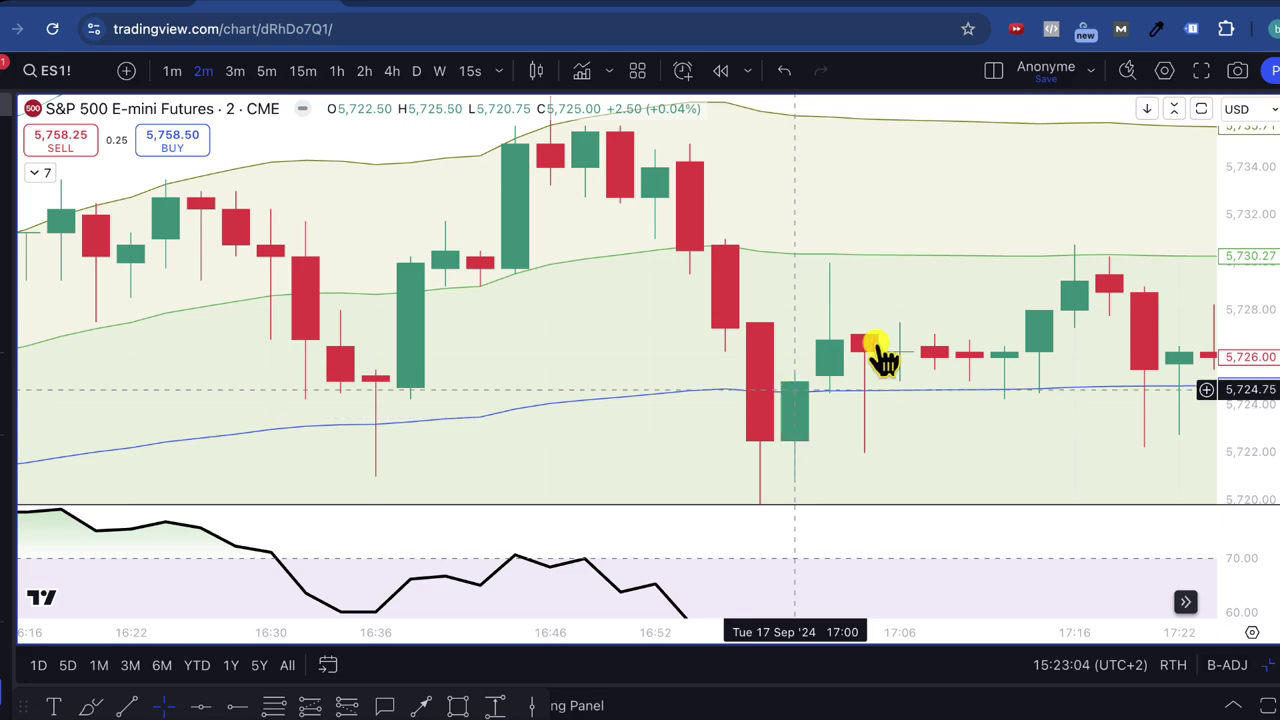
drag(1231, 206, 1231, 257)
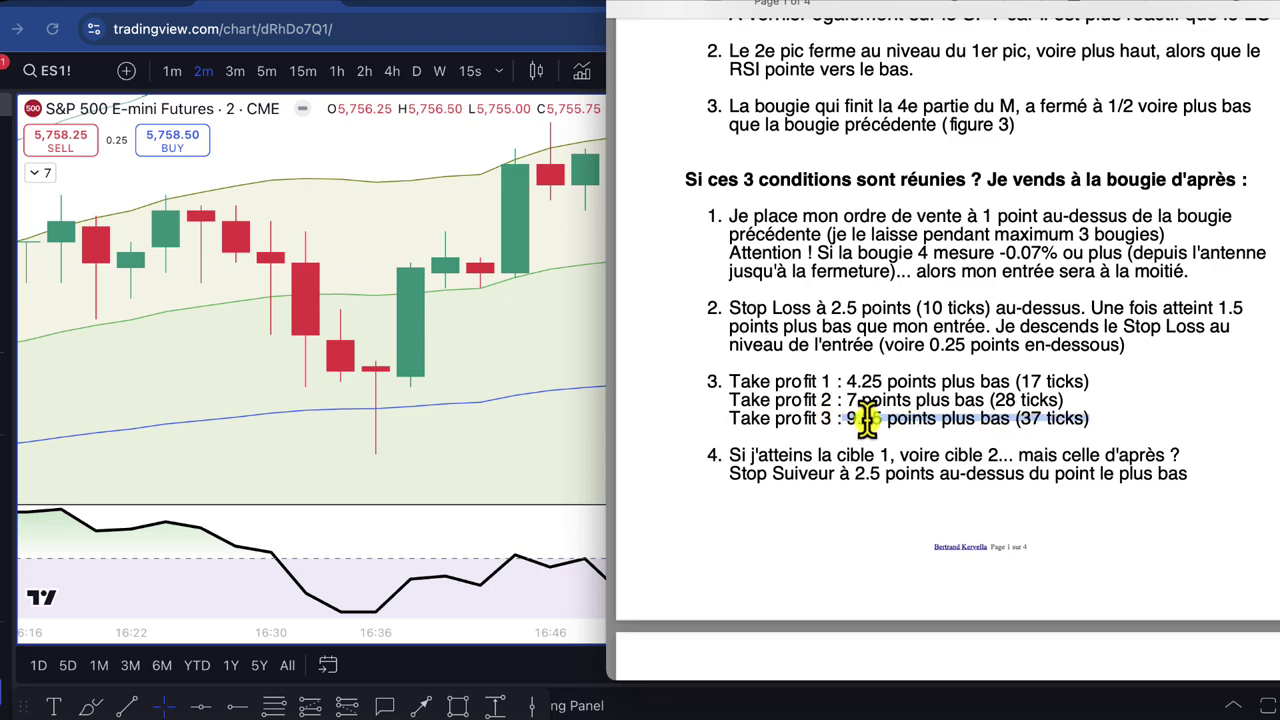
click(545, 340)
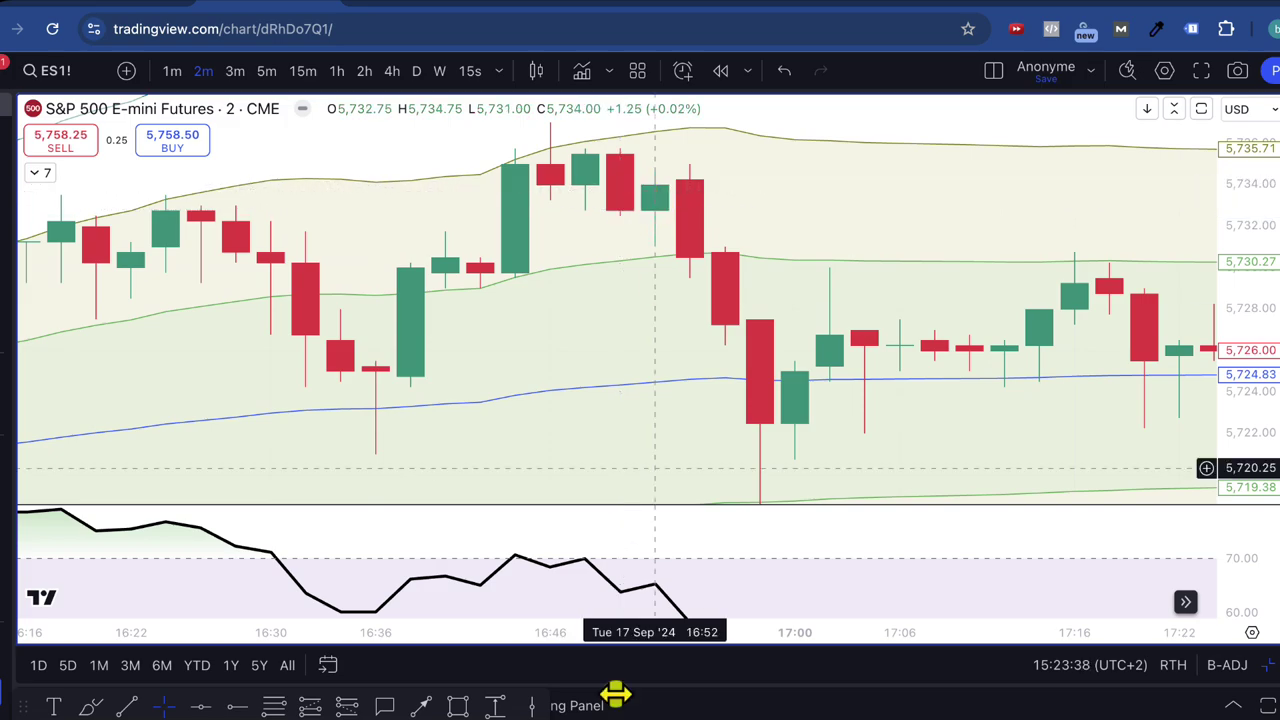
- Calculate the Take profit 3 level in Calculator by subtracting 9.25 points from 33.75
click(528, 714)
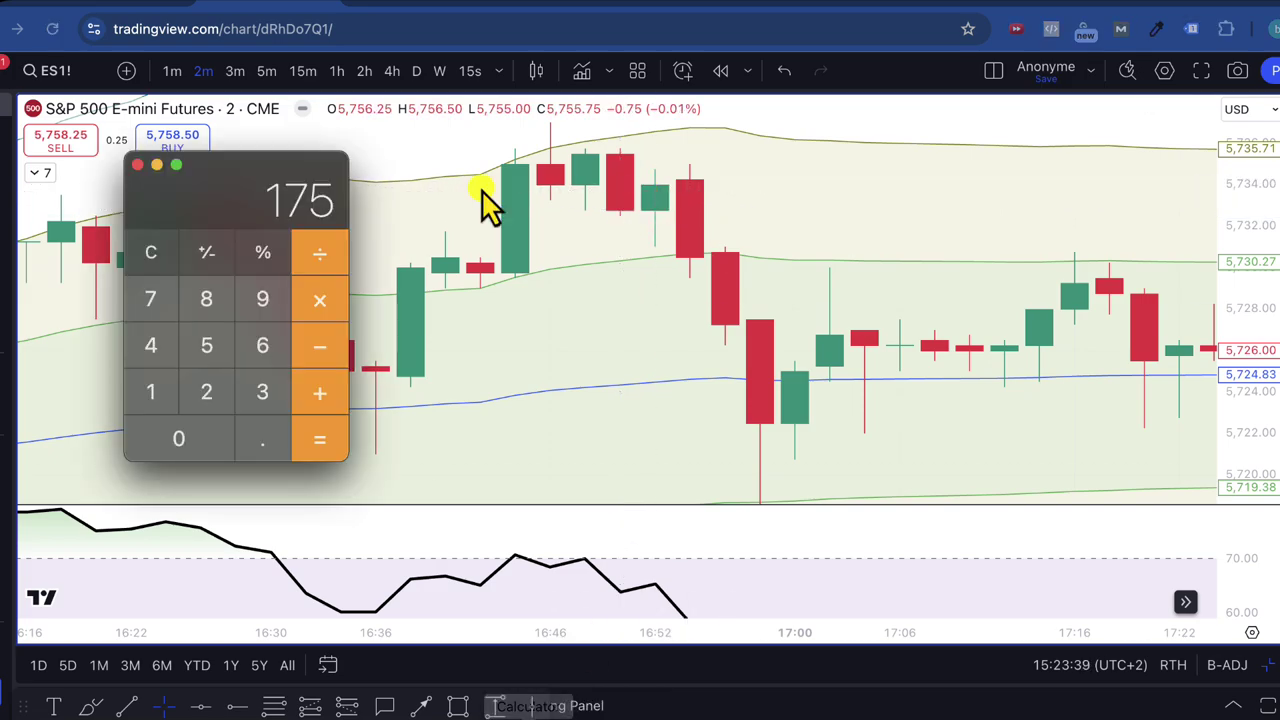
click(267, 390)
click(267, 390)
key(period)
click(322, 345)
click(258, 308)
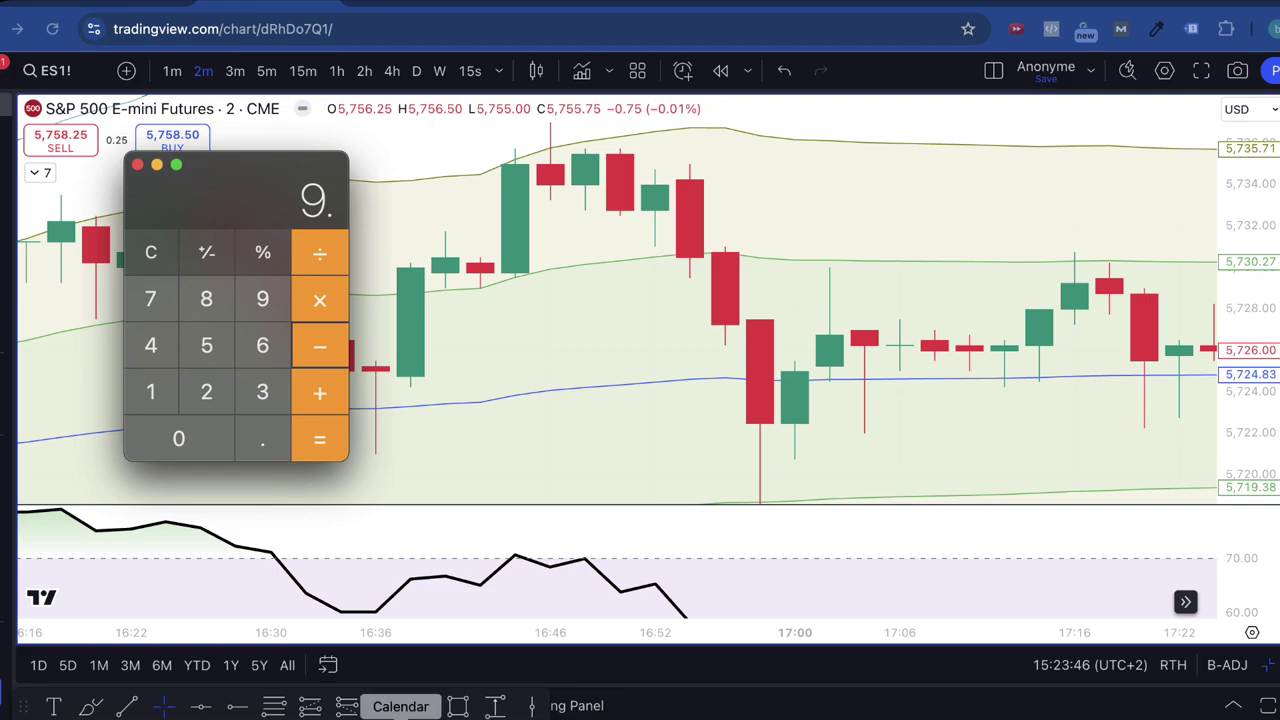
click(331, 708)
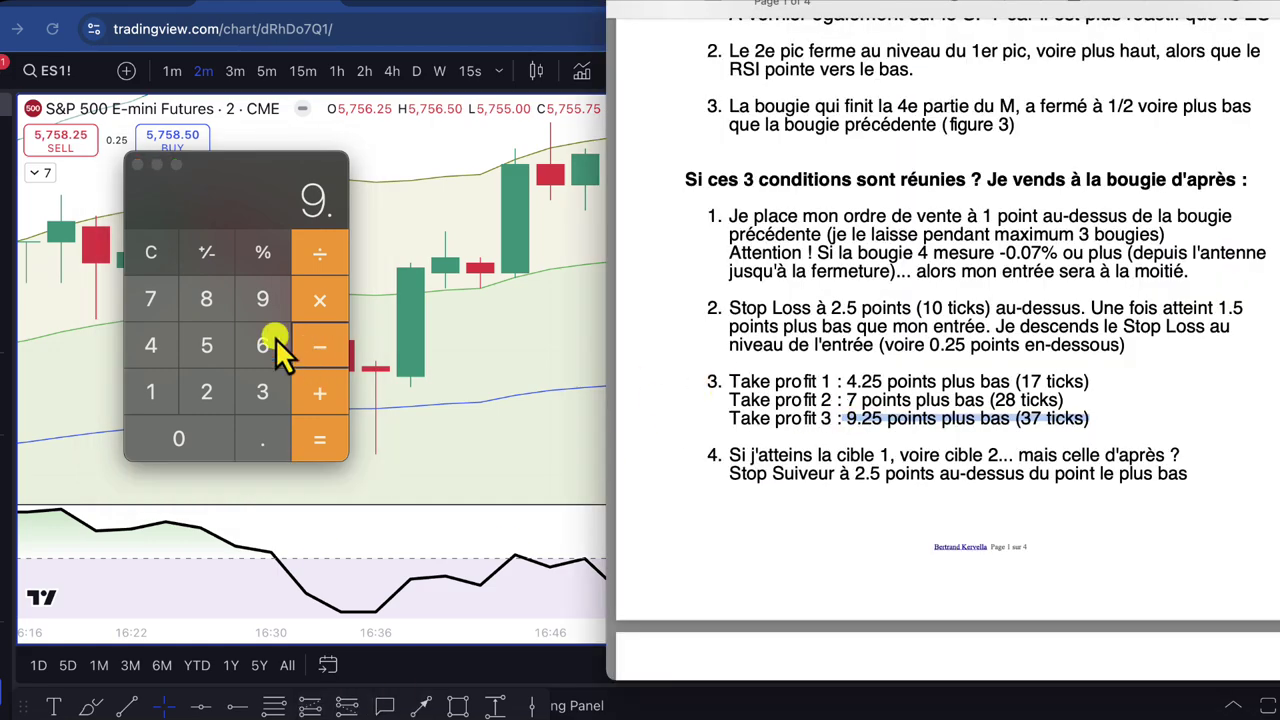
click(206, 390)
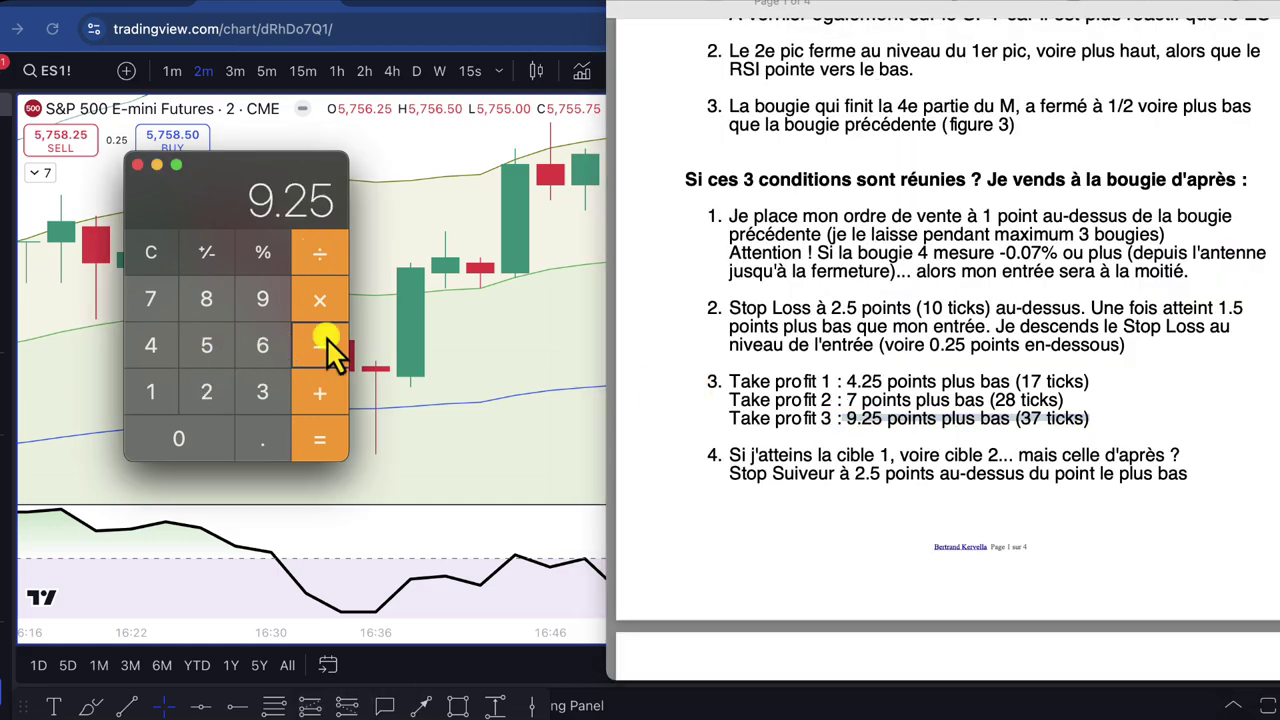
click(322, 447)
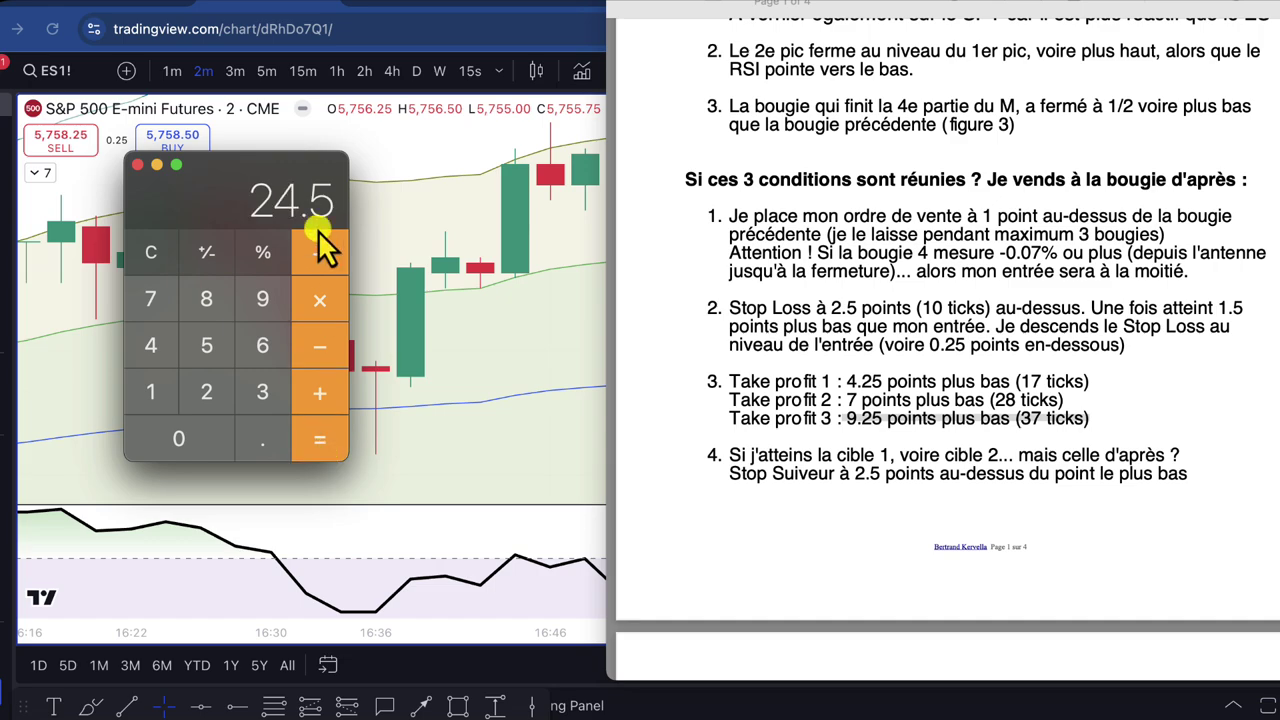
- Return to the ES chart and examine the candles around 16:42 to 16:46 on 17 Sept
click(583, 334)
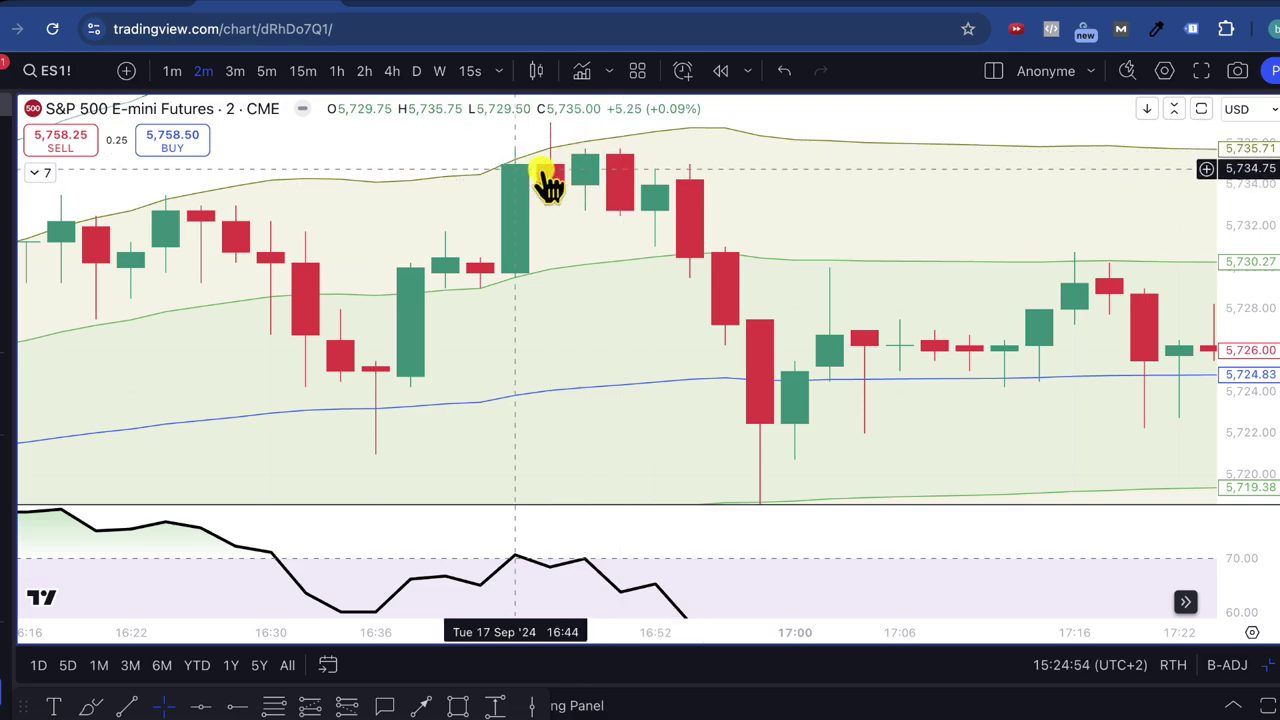
scroll(490, 234, left, 2)
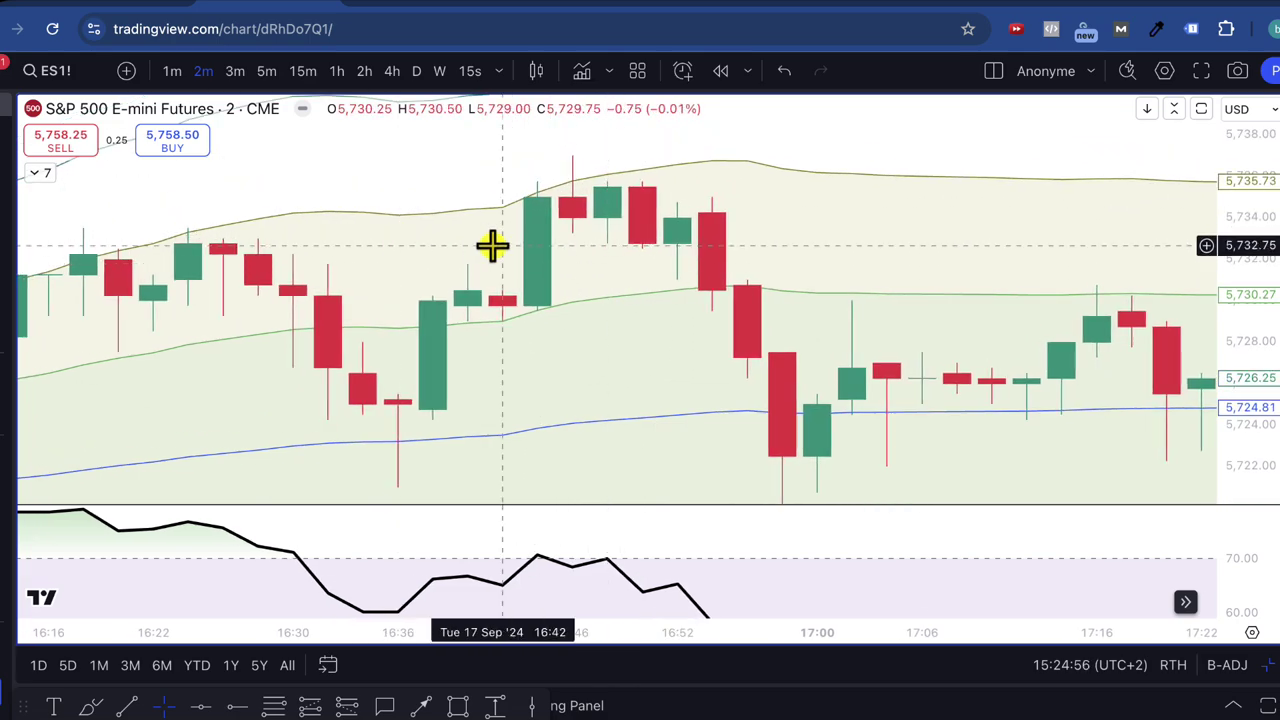
click(572, 215)
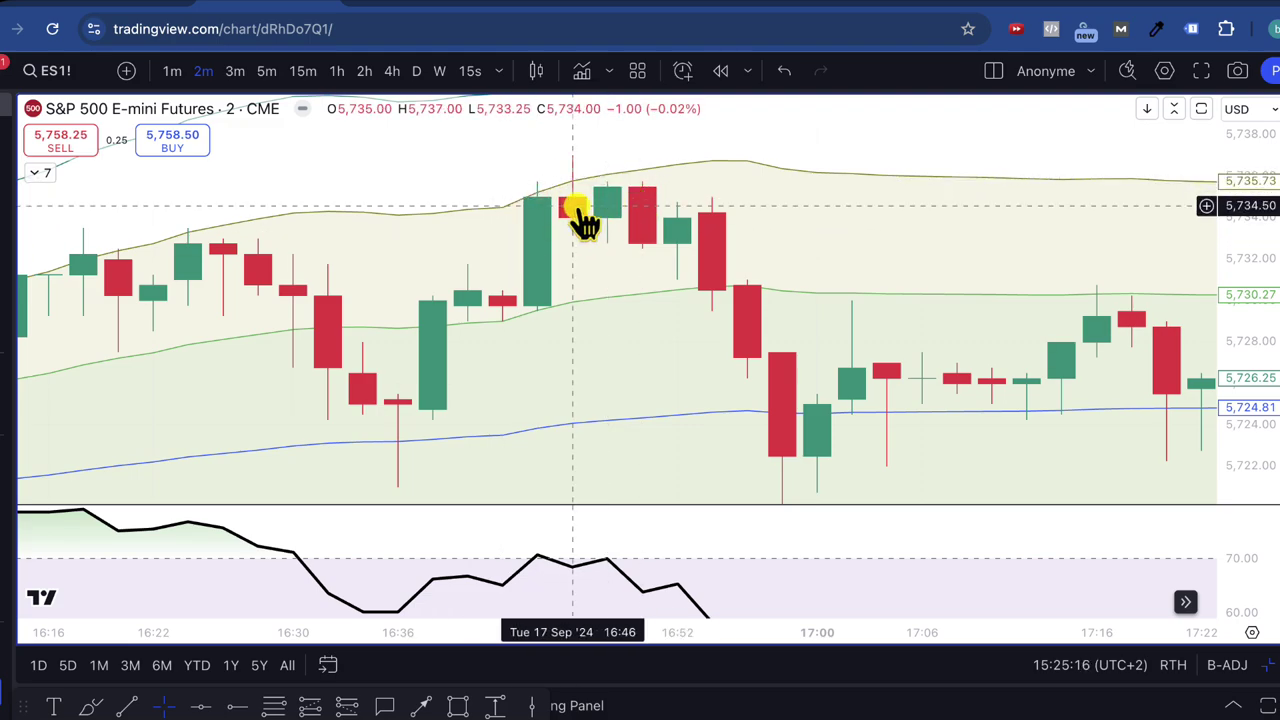
- Switch to the Methodes scalping spreadsheet and check the 16 to 20 September totals for Methode 2 and Methode 1
click(160, 8)
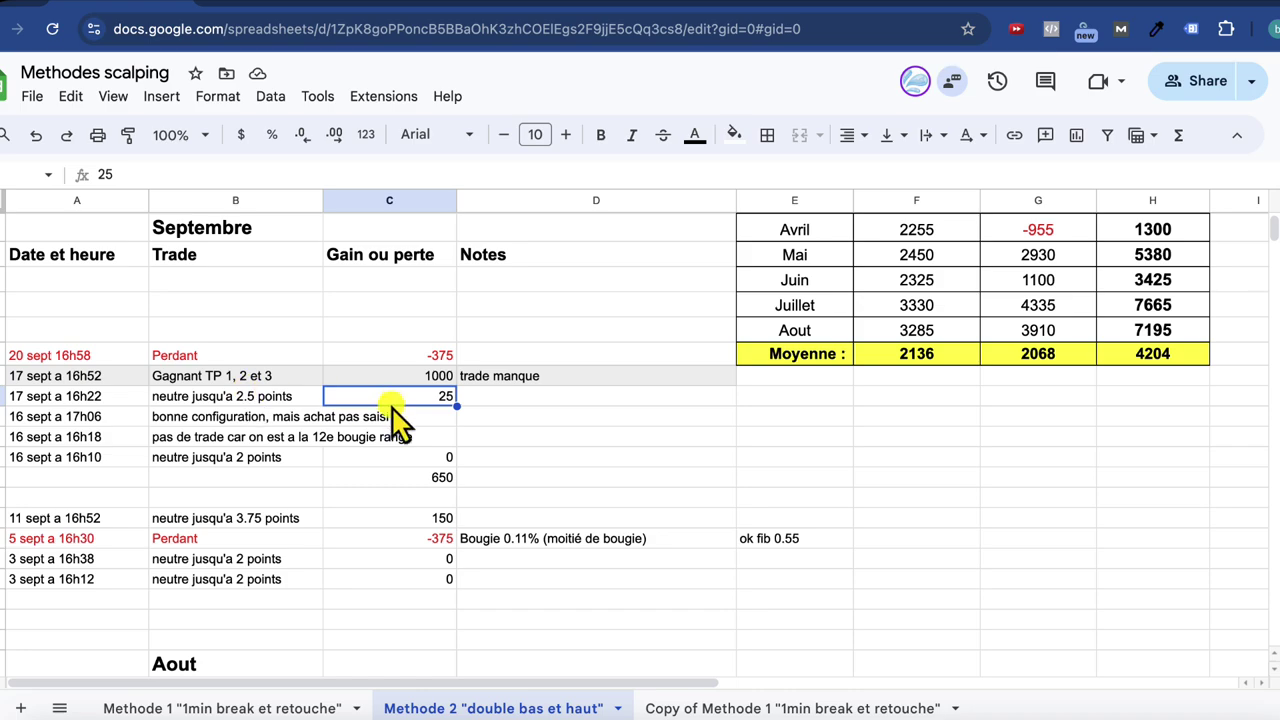
click(440, 480)
click(294, 702)
click(355, 482)
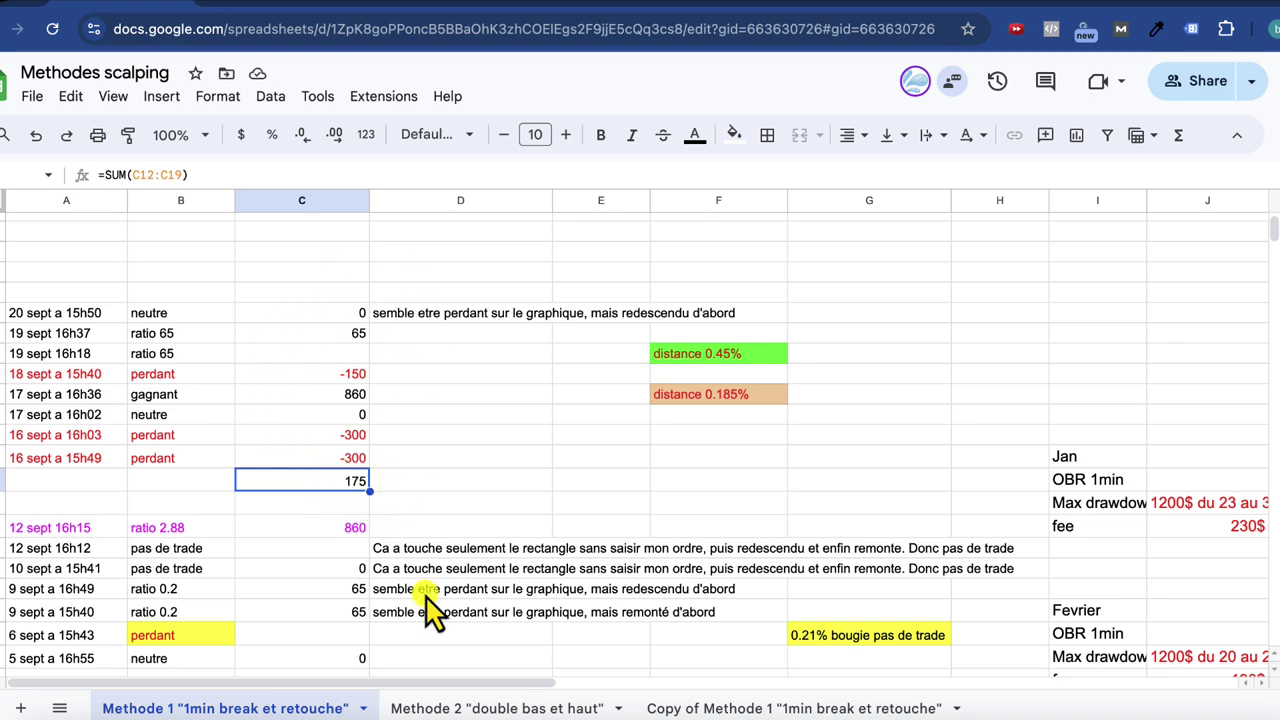
- Review the missed 17 sept a 16h52 trade on the Methode 2 sheet, including its result, note and gain
click(467, 708)
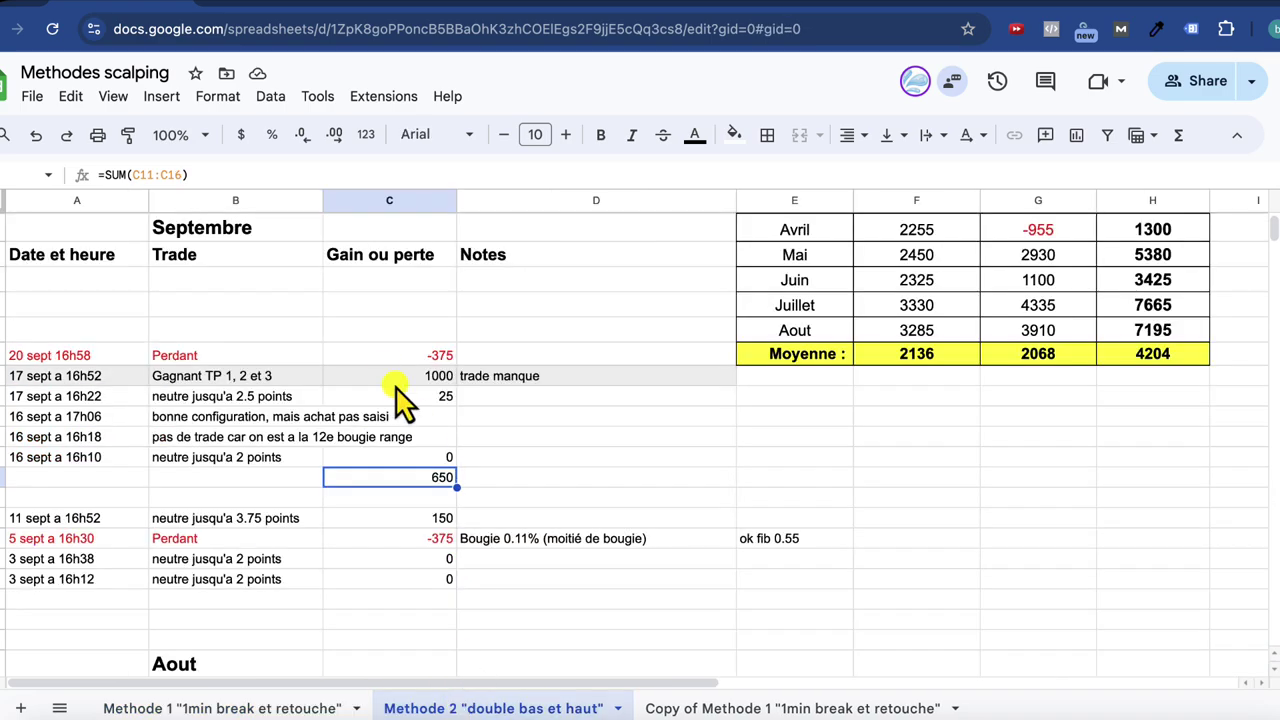
drag(470, 376, 303, 383)
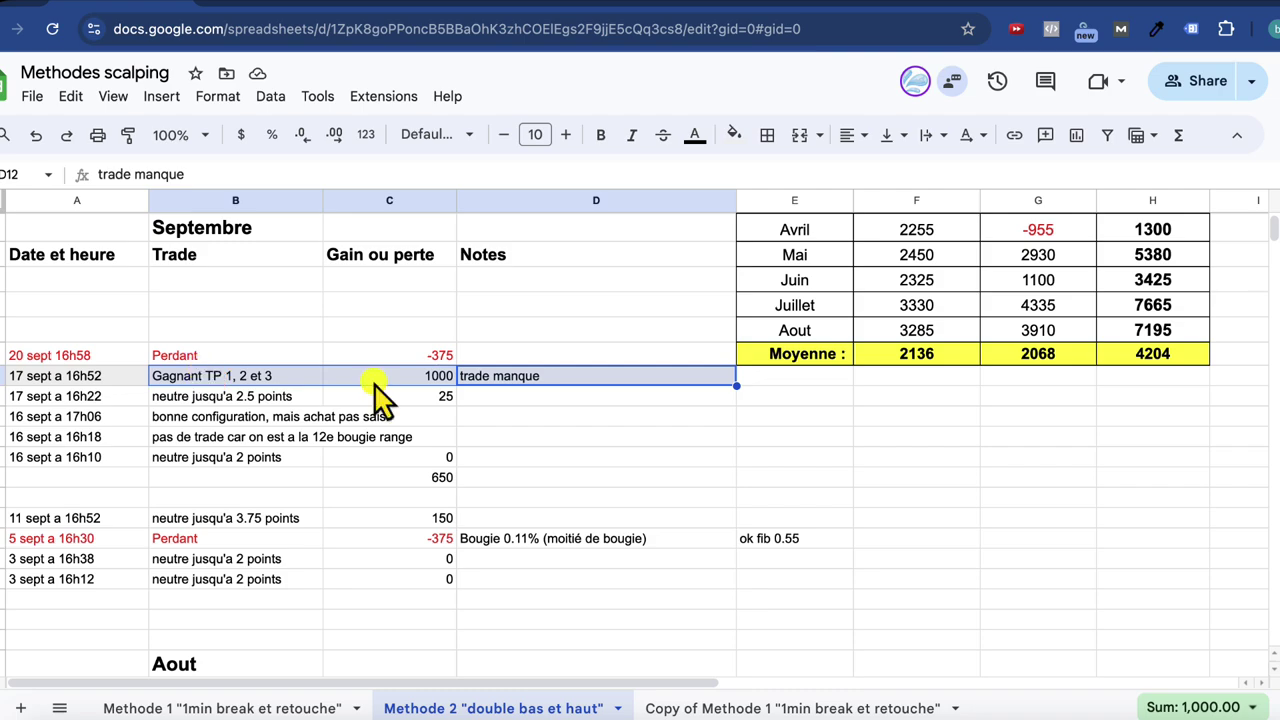
click(472, 396)
click(428, 380)
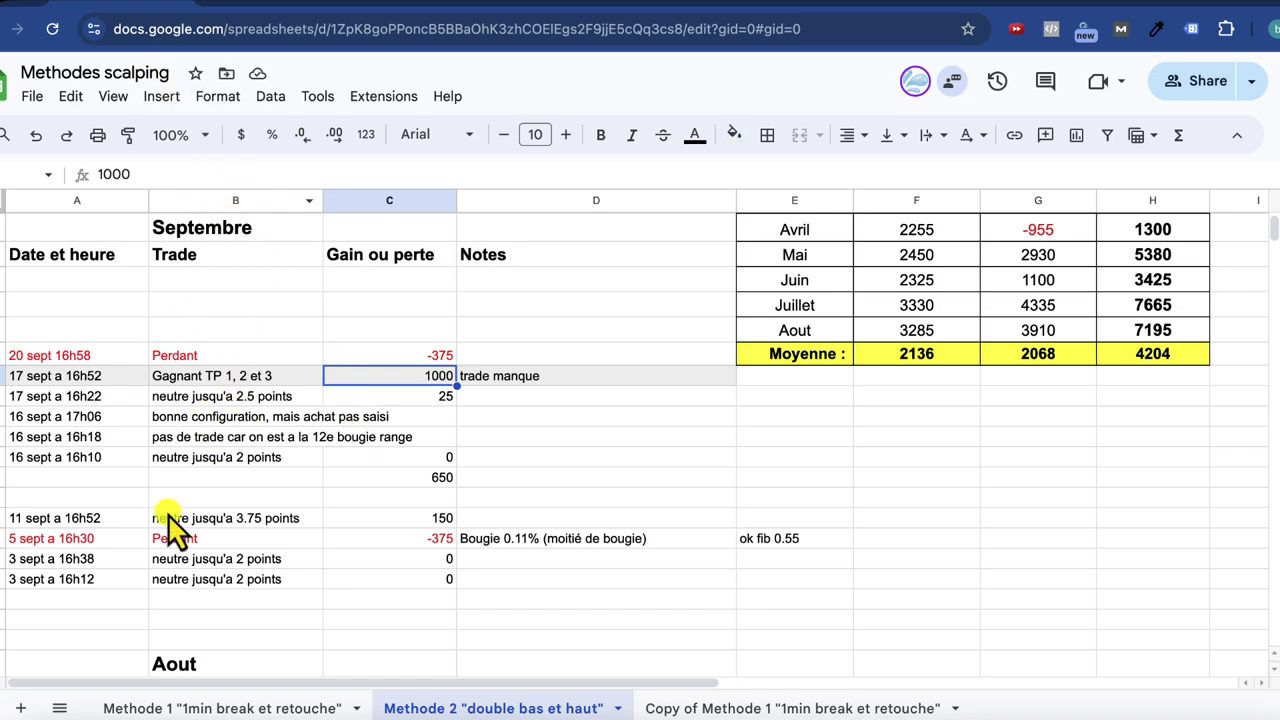
- Review the two 16 September losses on the Methode 1 sheet together with that week's total
click(155, 708)
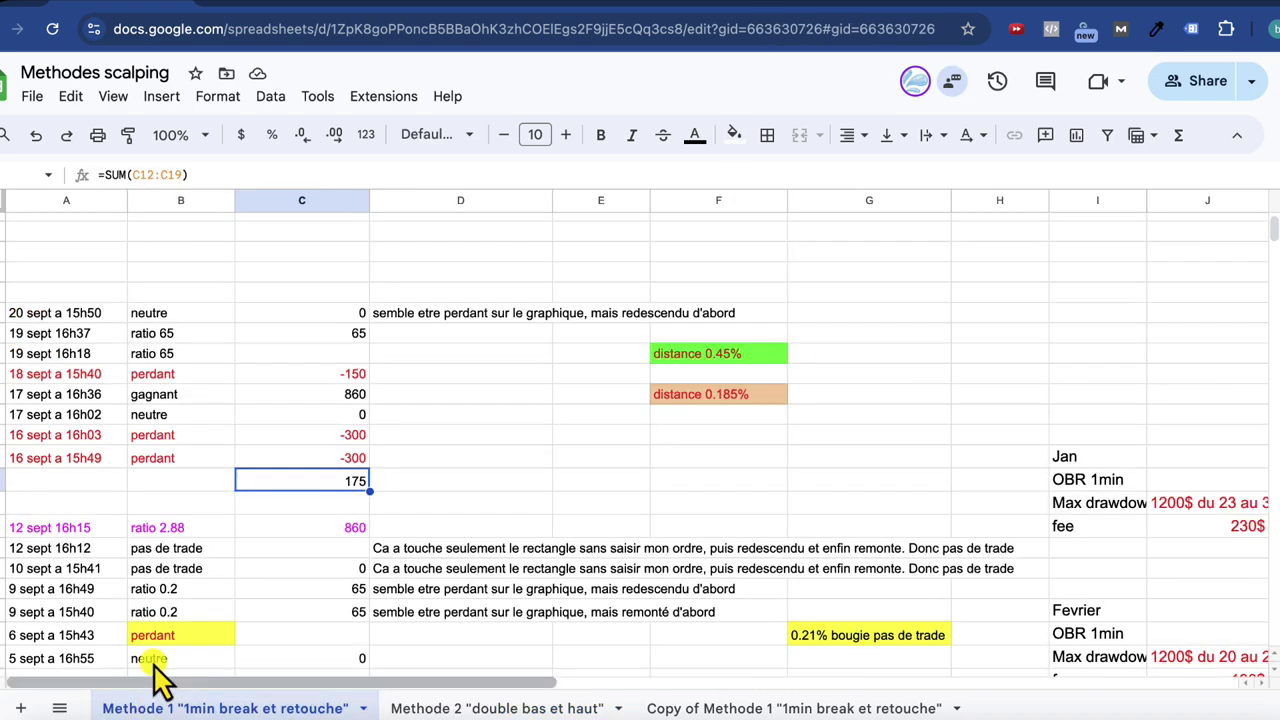
drag(309, 455, 312, 436)
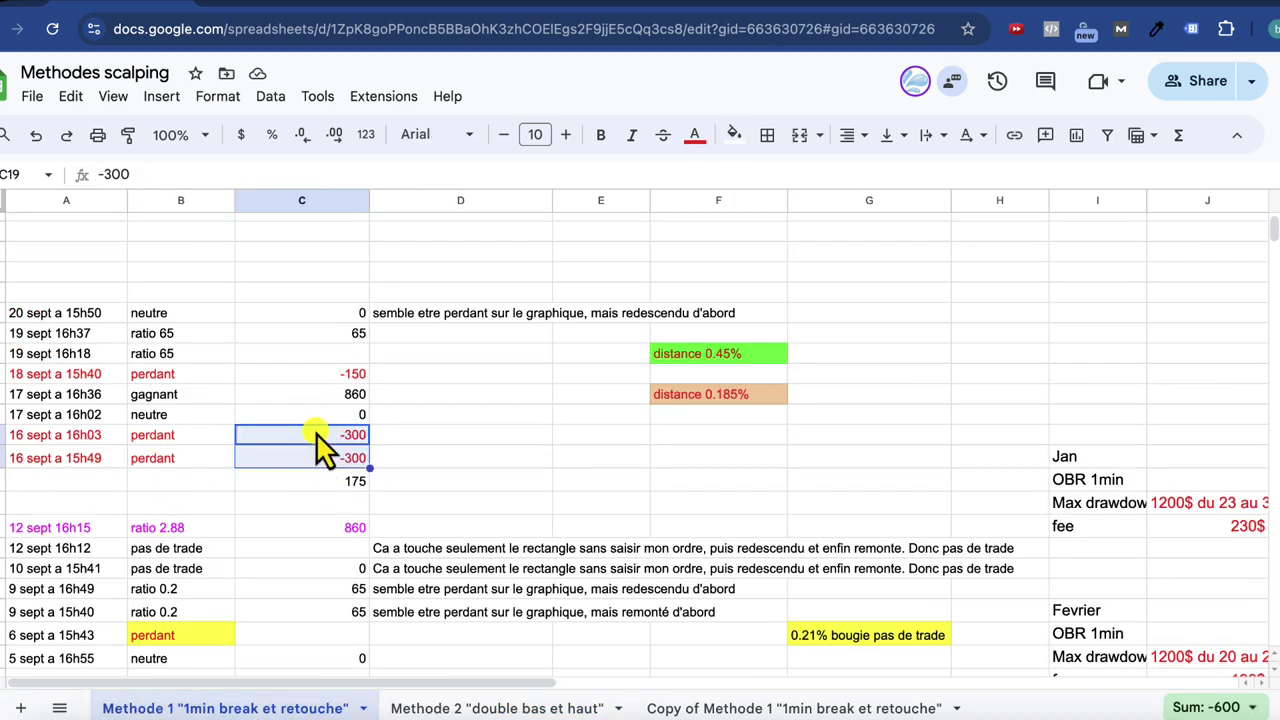
click(345, 484)
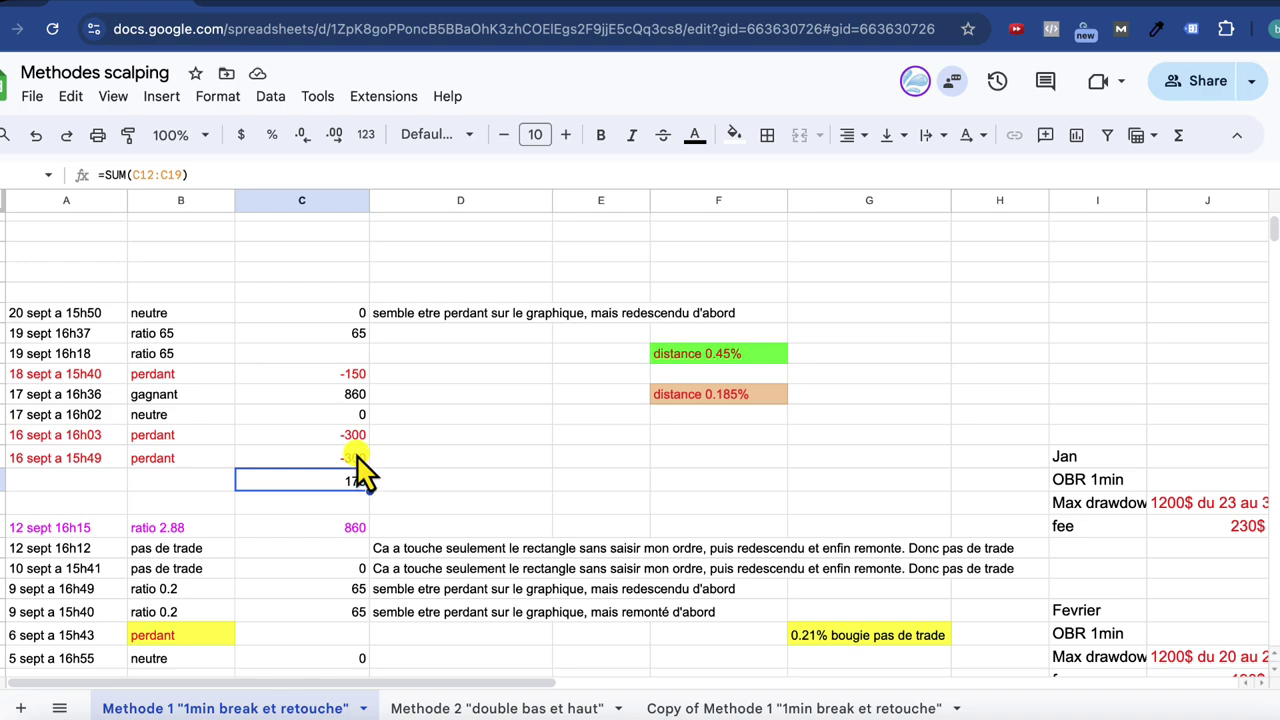
- Compare the 16 to 20 September total on the Methode 2 sheet with the one on the Methode 1 sheet
click(452, 708)
click(440, 478)
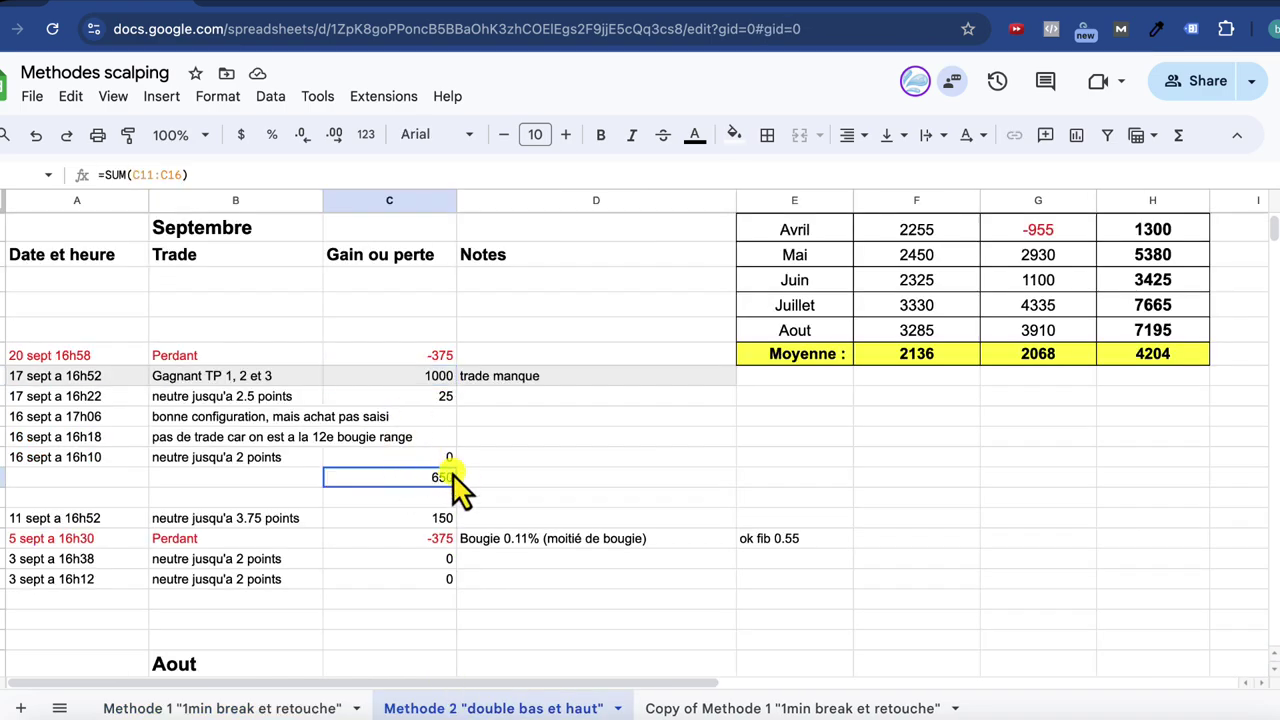
click(277, 706)
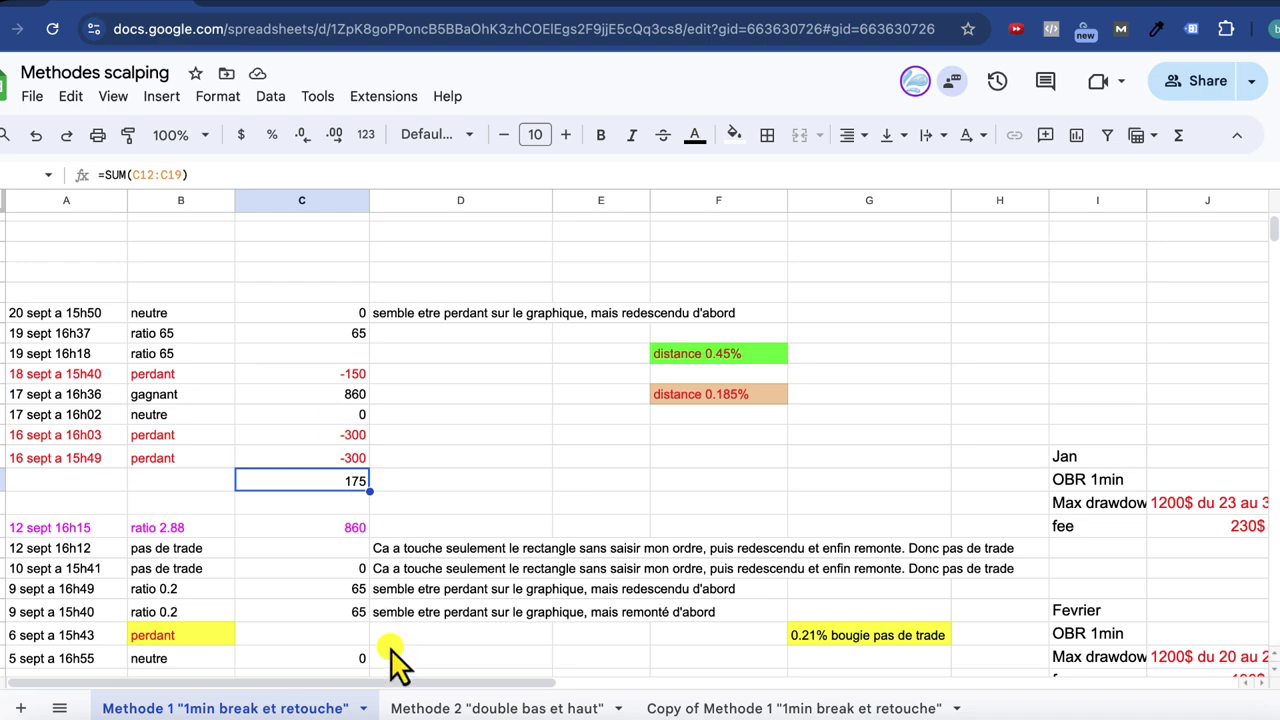
click(443, 705)
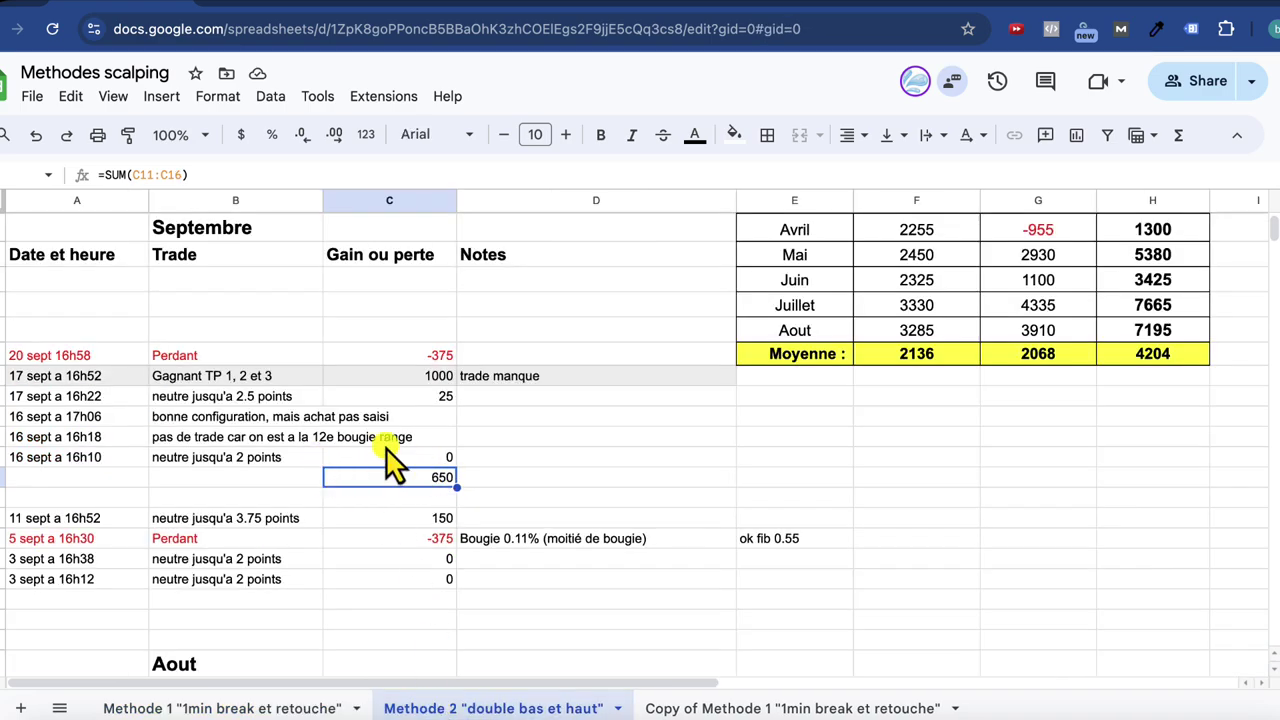